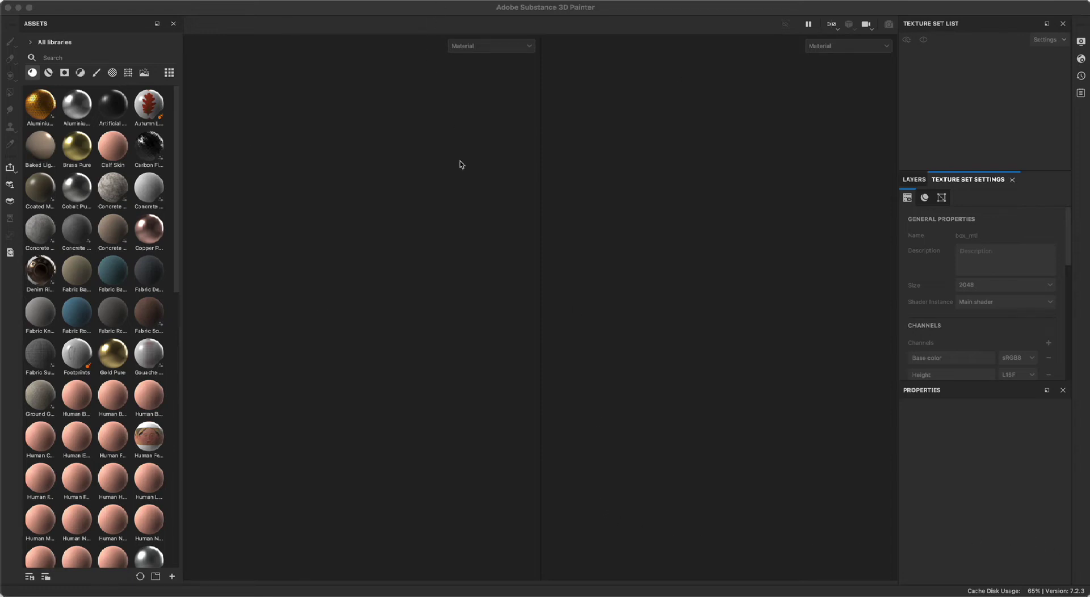
Start a new project with the PBR - Metallic Roughness Alpha-blend (starter_assets) template.
{"action": "left_click", "coordinate": [333, 11]}
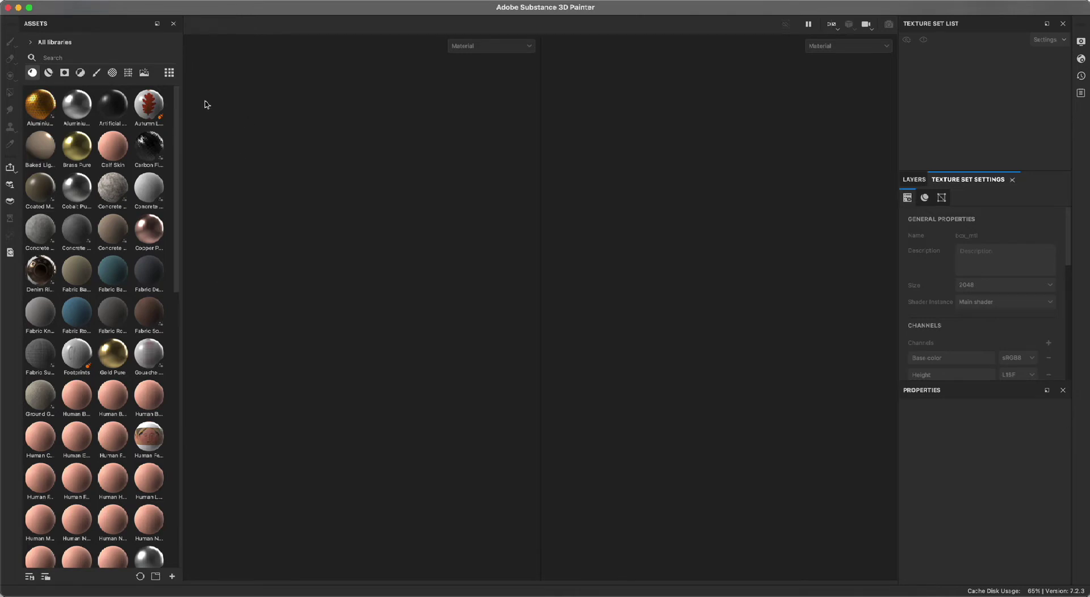
{"action": "left_click", "coordinate": [123, 1]}
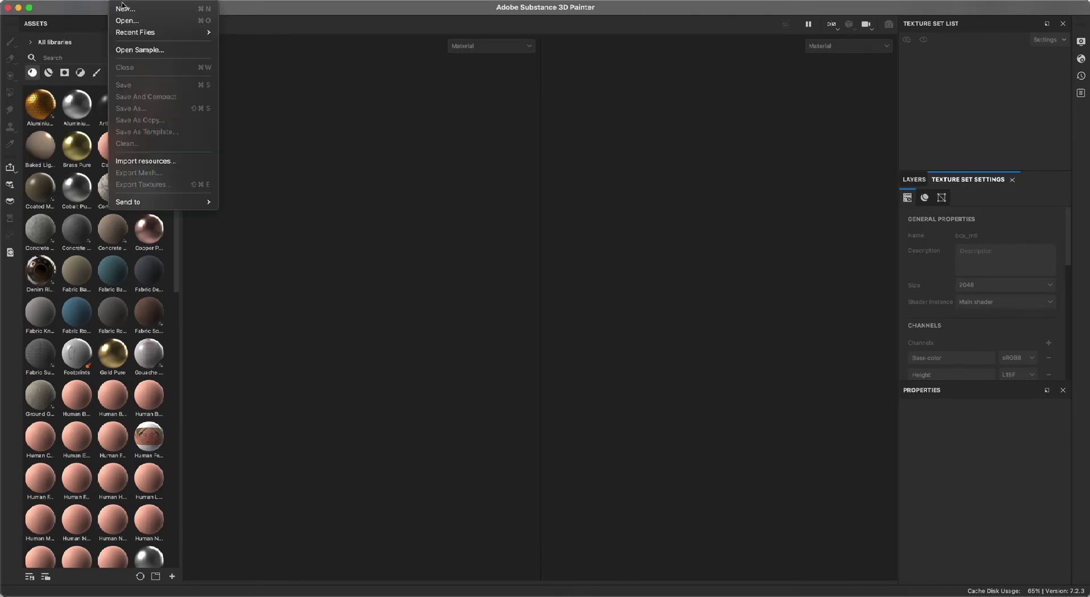
{"action": "left_click", "coordinate": [124, 9]}
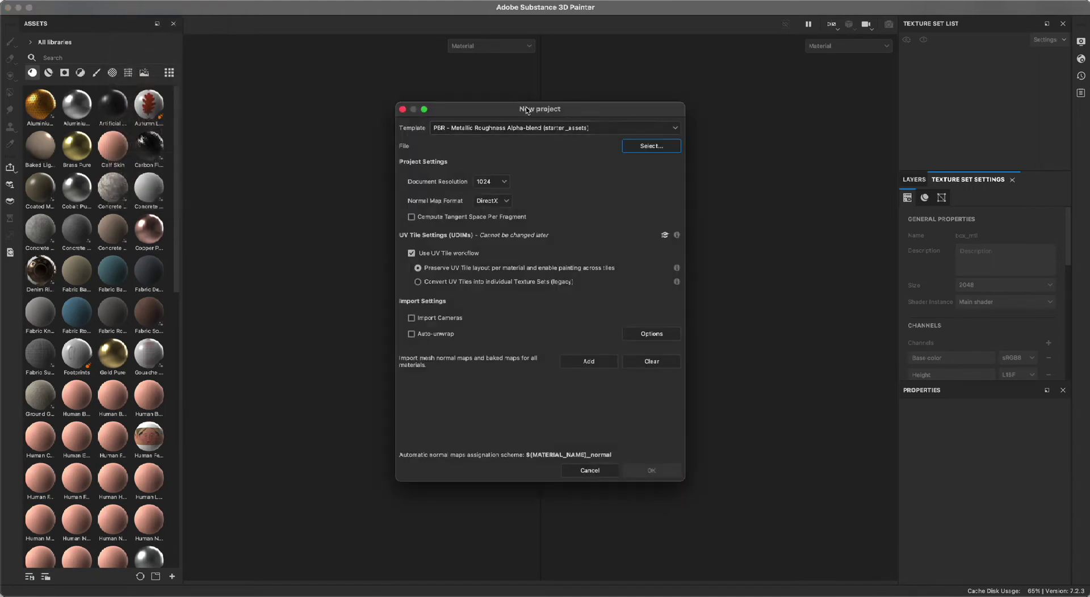
{"action": "left_click_drag", "start_coordinate": [528, 108], "coordinate": [521, 107]}
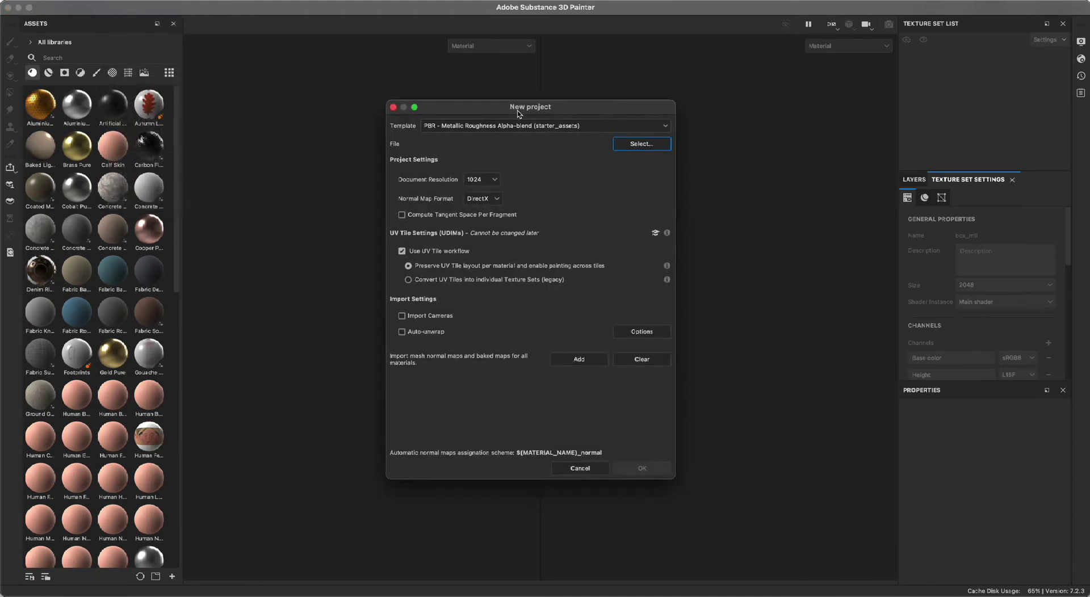
{"action": "left_click", "coordinate": [495, 129]}
{"action": "scroll", "coordinate": [671, 187], "scroll_direction": "down", "scroll_amount": 5}
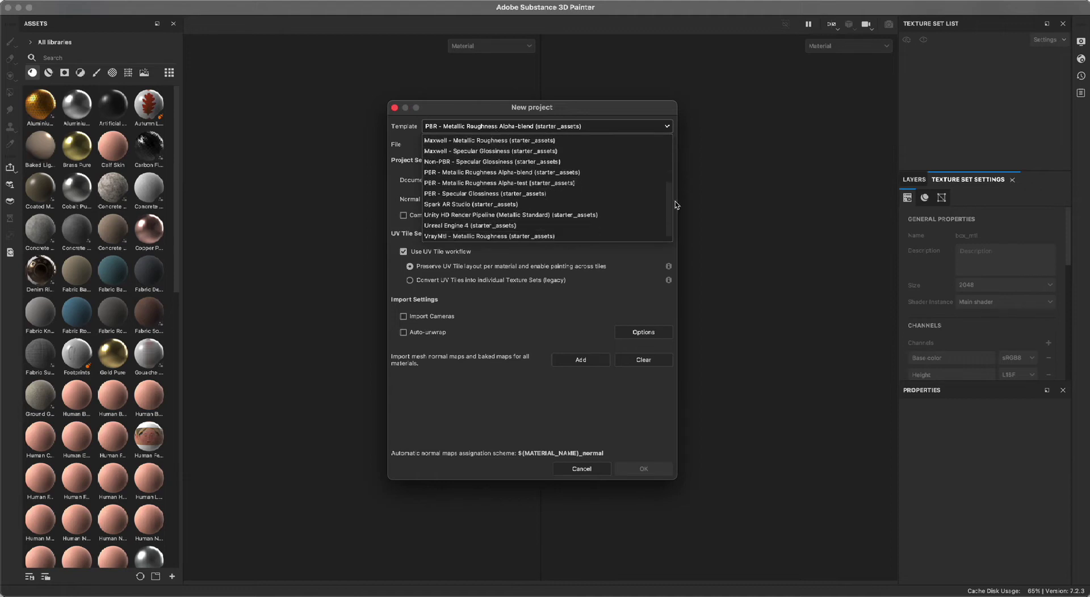
{"action": "scroll", "coordinate": [674, 218], "scroll_direction": "up", "scroll_amount": 5}
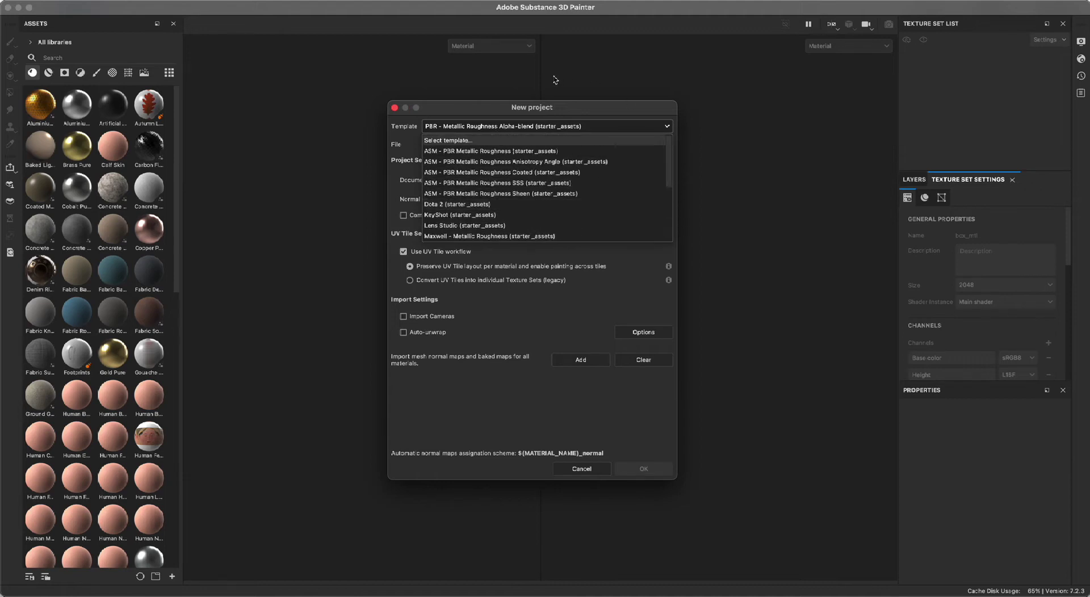
{"action": "left_click_drag", "start_coordinate": [672, 144], "coordinate": [679, 187]}
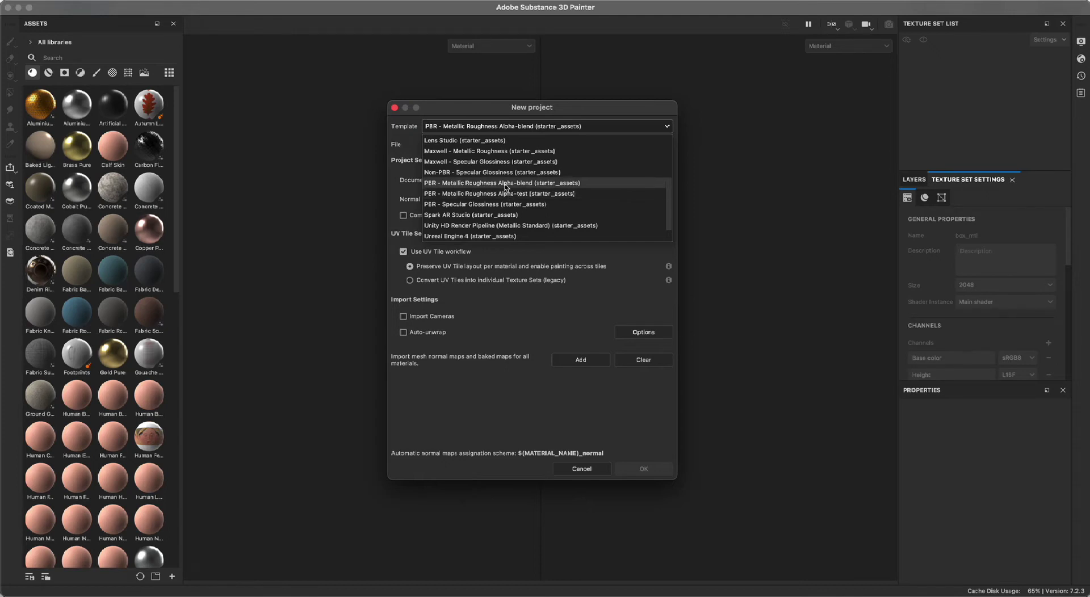
{"action": "left_click", "coordinate": [492, 189]}
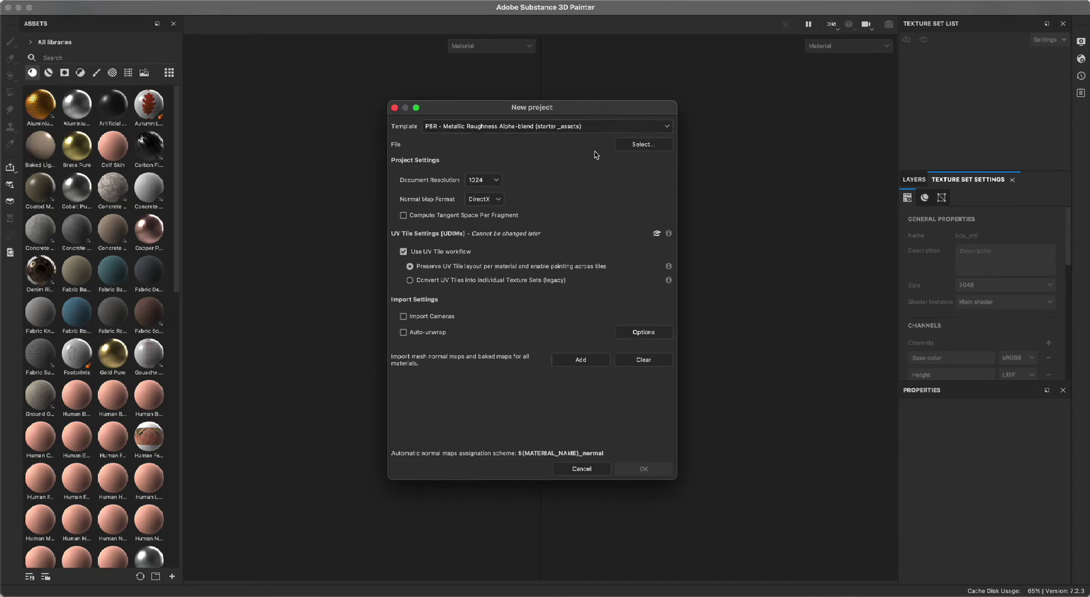
Load crate_low.fbx from the scenes folder as the project's mesh file.
{"action": "left_click", "coordinate": [643, 144]}
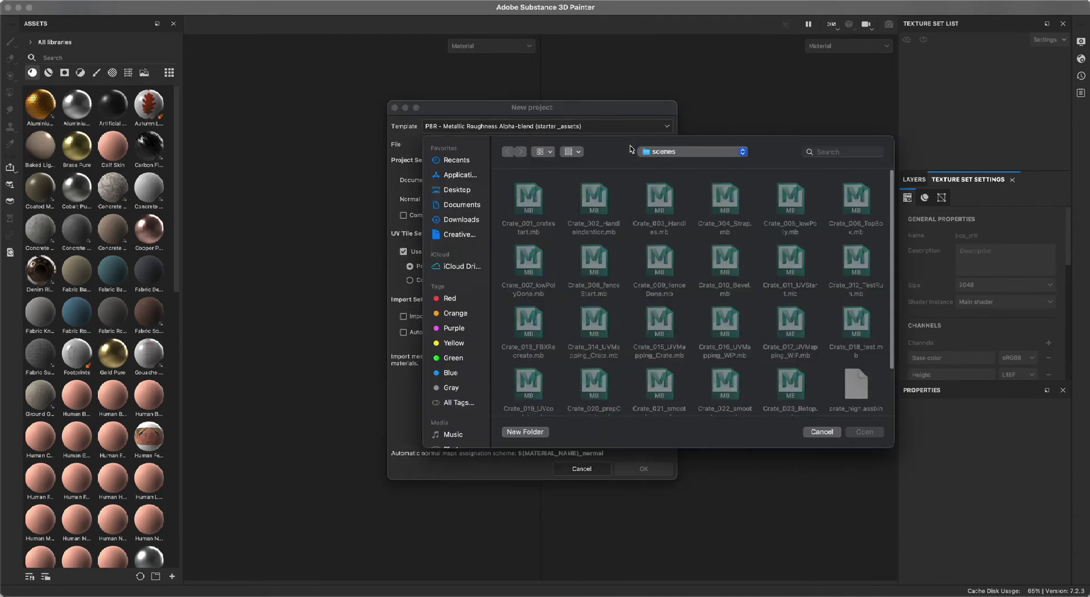
{"action": "scroll", "coordinate": [743, 274], "scroll_direction": "down", "scroll_amount": 1}
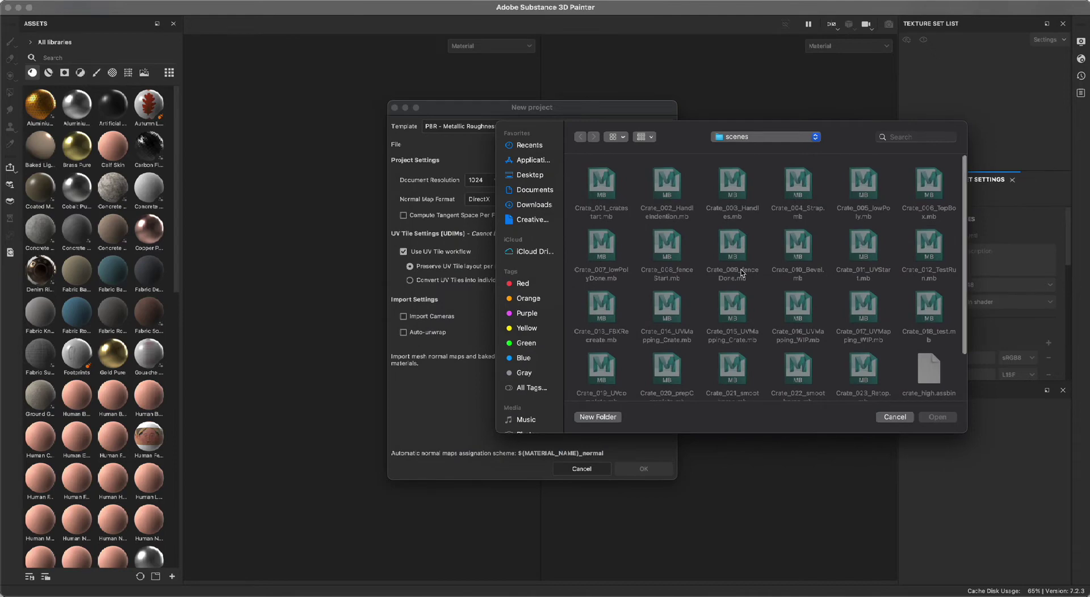
{"action": "scroll", "coordinate": [722, 243], "scroll_direction": "up", "scroll_amount": 1}
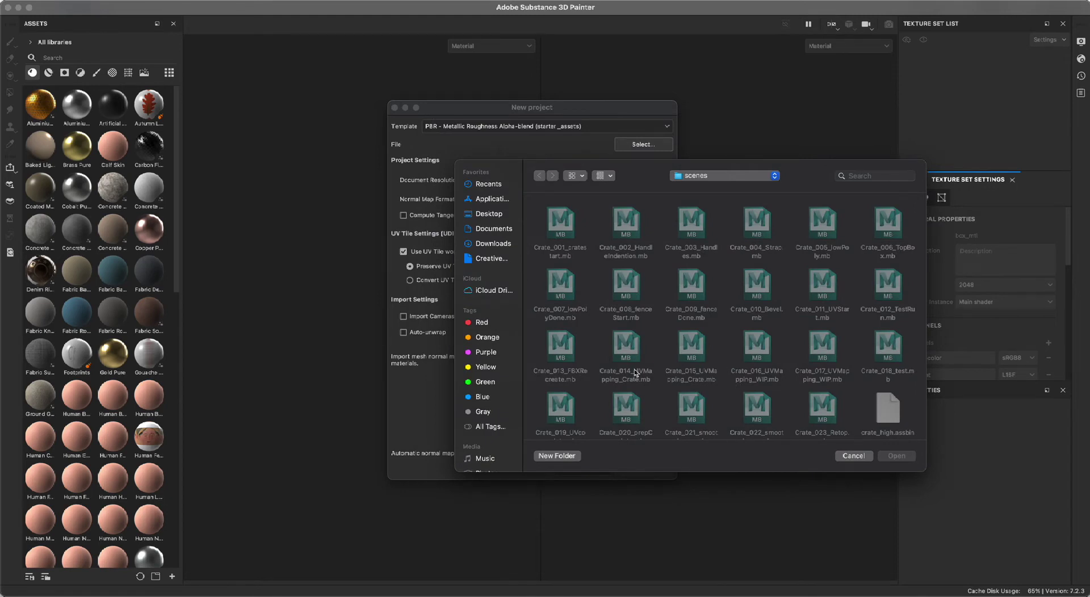
{"action": "scroll", "coordinate": [753, 346], "scroll_direction": "down", "scroll_amount": 3}
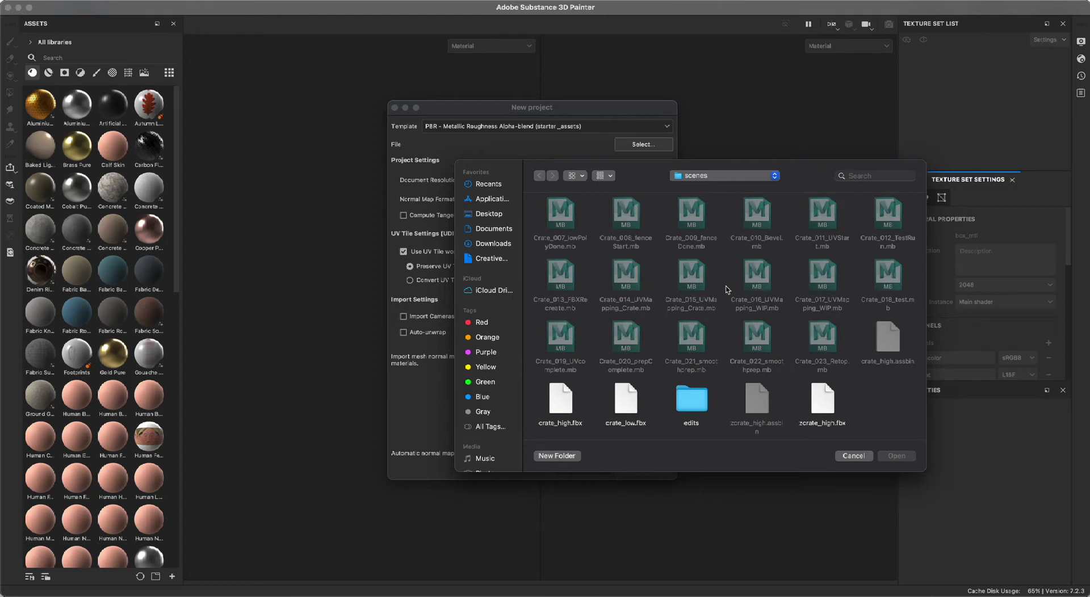
{"action": "left_click", "coordinate": [623, 401]}
{"action": "left_click", "coordinate": [907, 457]}
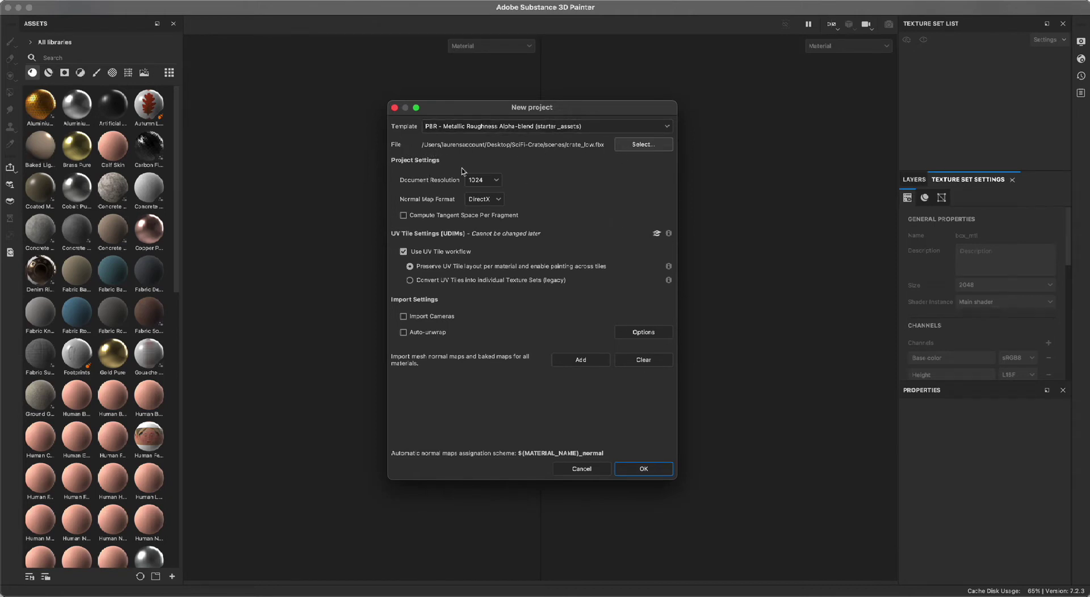
Set the document resolution to 2048 and create the project with the UV Tile workflow enabled.
{"action": "left_click", "coordinate": [496, 183]}
{"action": "left_click", "coordinate": [489, 237]}
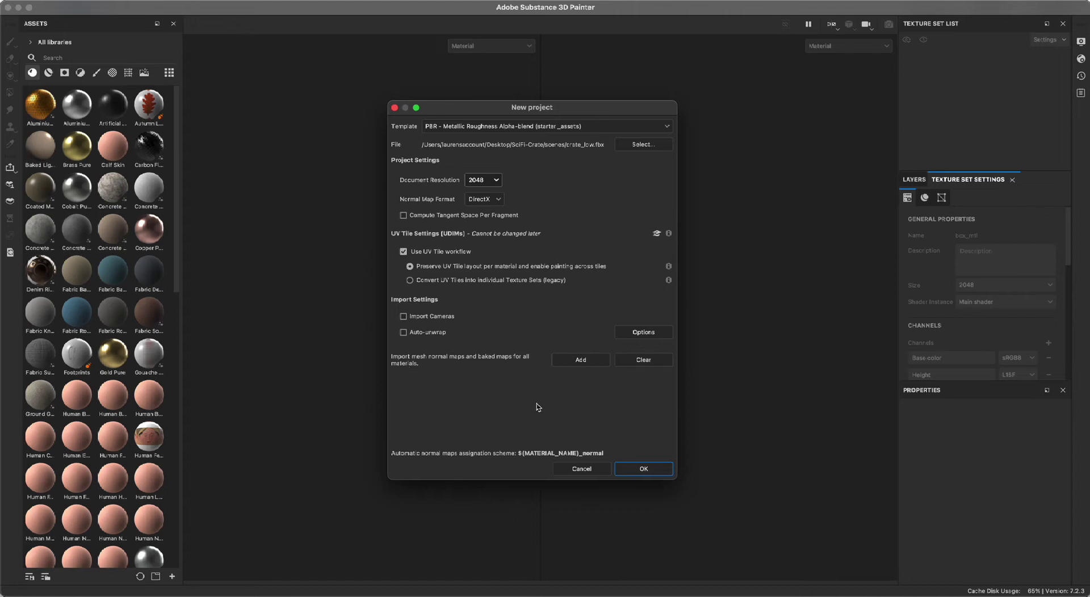
{"action": "left_click", "coordinate": [642, 472]}
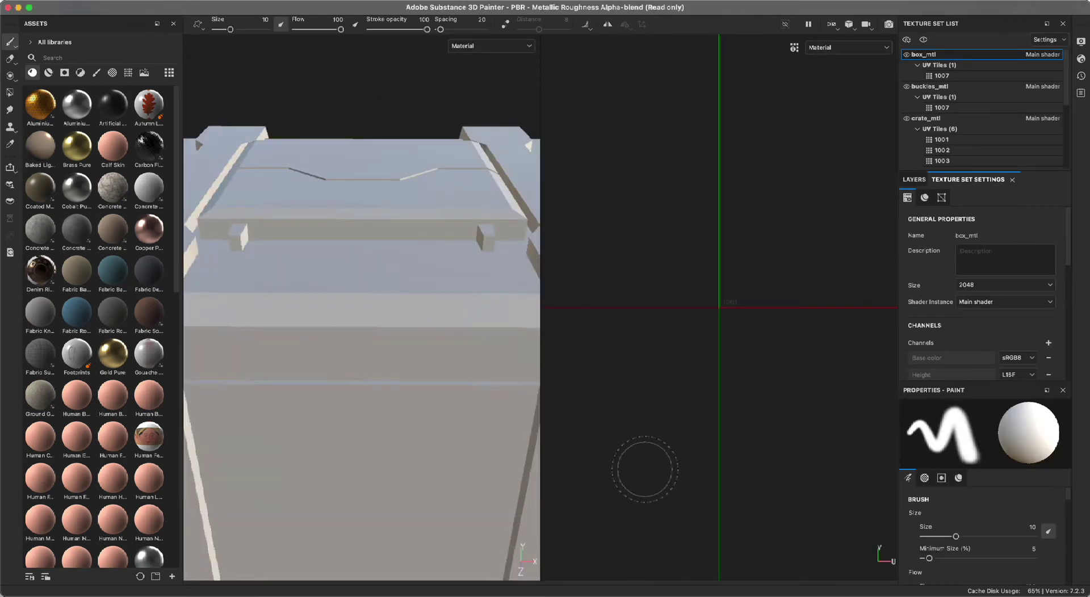
Examine the imported crate and the UV tiles of the box, buckles, crate, handles, latches and straps texture sets.
{"action": "right_click_drag", "start_coordinate": [453, 99], "coordinate": [284, 160], "text": "alt"}
{"action": "mouse_move", "coordinate": [279, 162]}
{"action": "left_mouse_down", "text": "alt"}
{"action": "mouse_move", "coordinate": [322, 160]}
{"action": "mouse_move", "coordinate": [312, 151]}
{"action": "mouse_move", "coordinate": [346, 121]}
{"action": "mouse_move", "coordinate": [314, 143]}
{"action": "left_mouse_up", "text": "alt"}
{"action": "scroll", "coordinate": [733, 321], "scroll_direction": "down", "scroll_amount": 5}
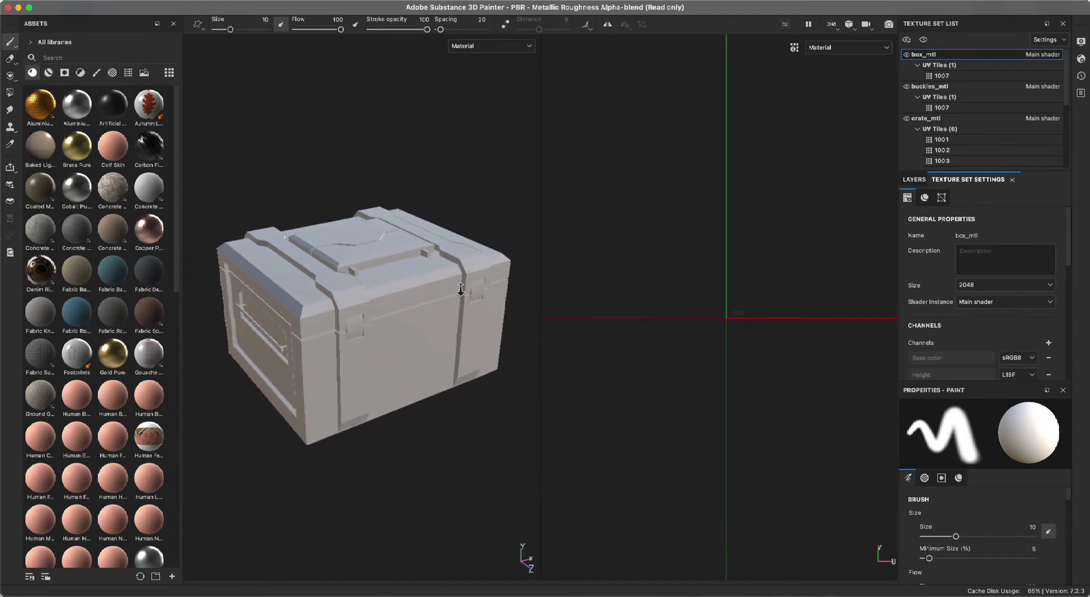
{"action": "right_click_drag", "start_coordinate": [554, 256], "coordinate": [546, 255], "text": "alt"}
{"action": "middle_click_drag", "start_coordinate": [811, 300], "coordinate": [597, 293], "text": "alt"}
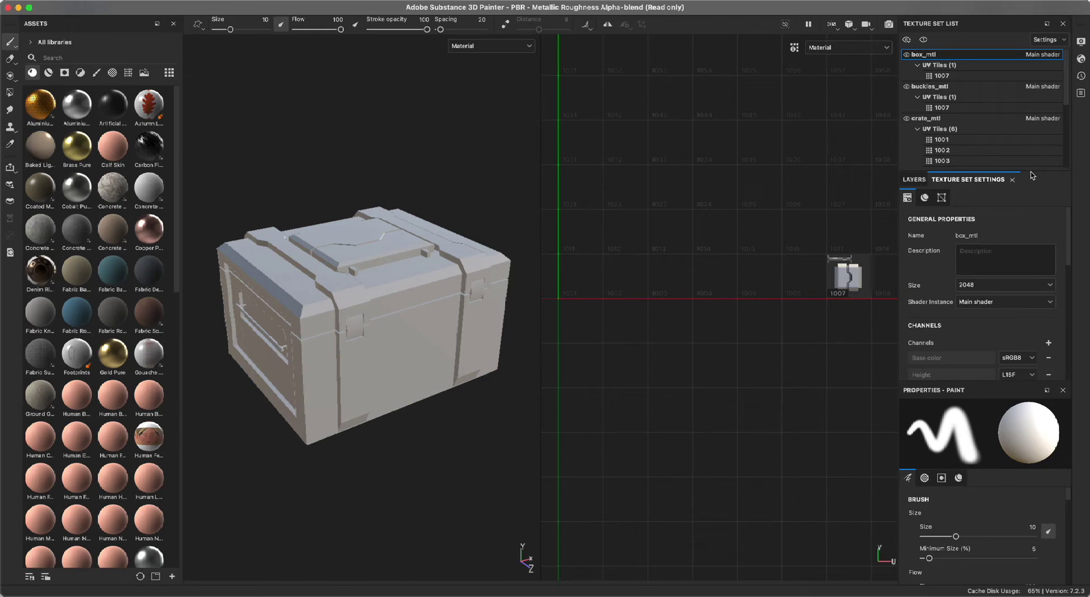
{"action": "left_click_drag", "start_coordinate": [1031, 172], "coordinate": [1061, 345]}
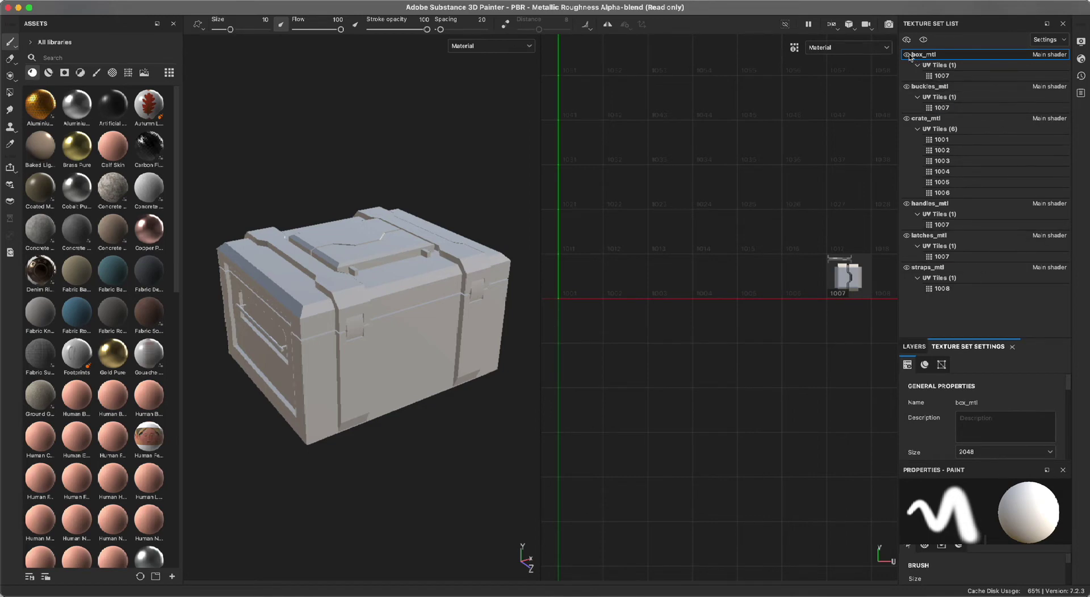
{"action": "left_click", "coordinate": [935, 87]}
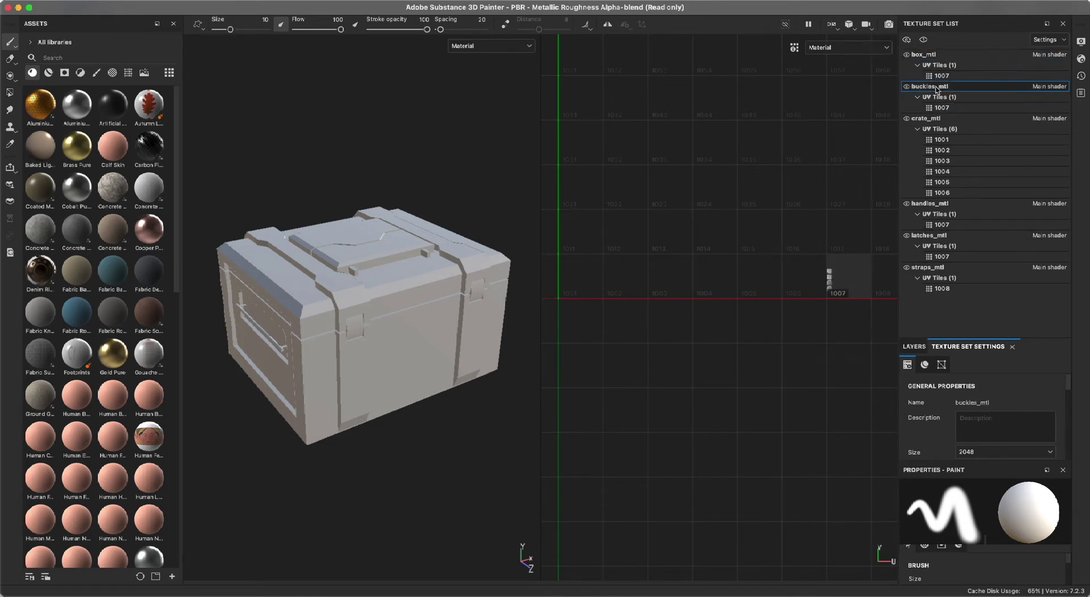
{"action": "left_click", "coordinate": [939, 118]}
{"action": "left_click", "coordinate": [945, 206]}
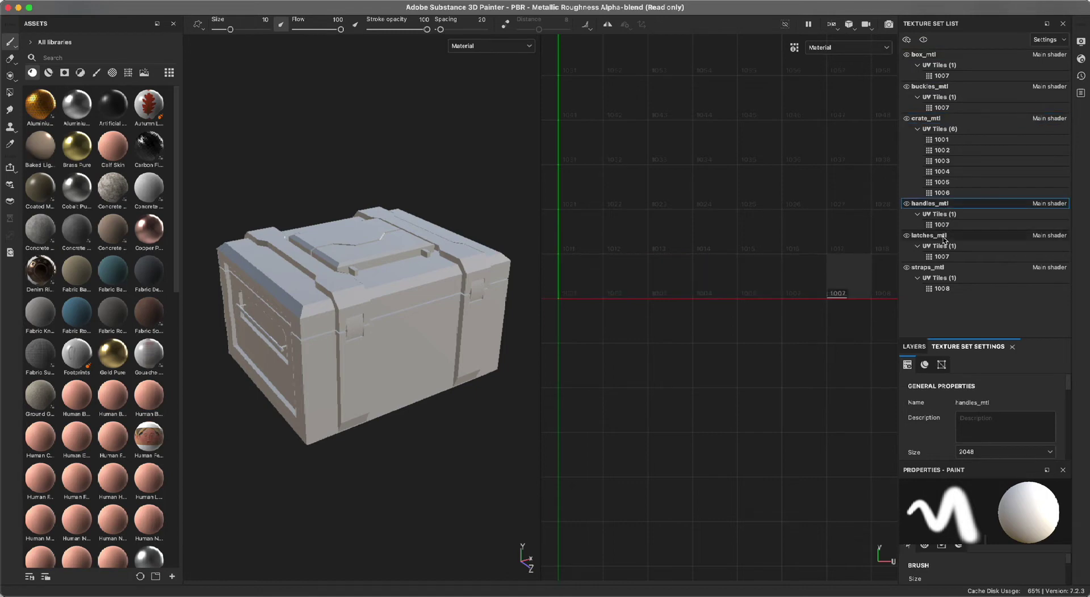
{"action": "left_click", "coordinate": [946, 236]}
{"action": "left_click", "coordinate": [946, 267]}
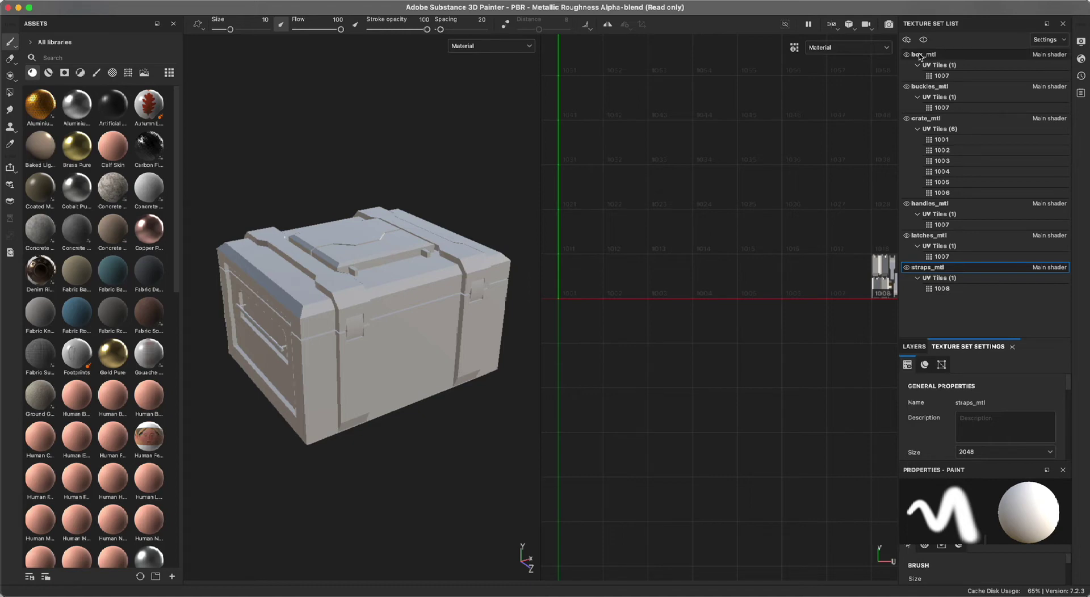
Isolate the handles_mtl and crate_mtl texture sets in turn with Focus Mode, restoring all parts after each.
{"action": "left_click", "coordinate": [934, 88]}
{"action": "left_click", "coordinate": [940, 119]}
{"action": "left_click", "coordinate": [947, 204]}
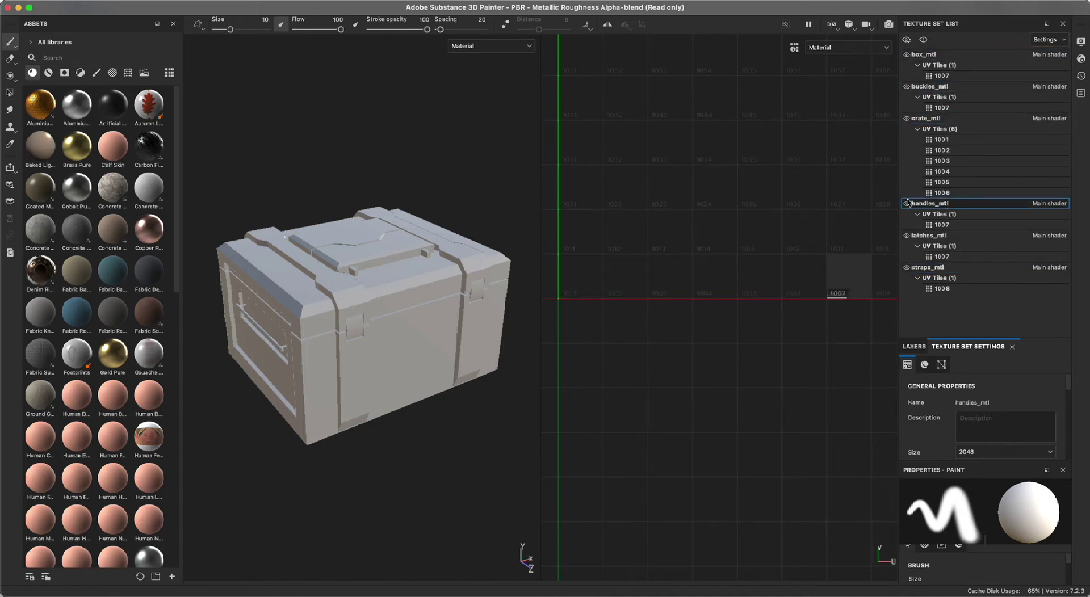
{"action": "left_click", "coordinate": [923, 41]}
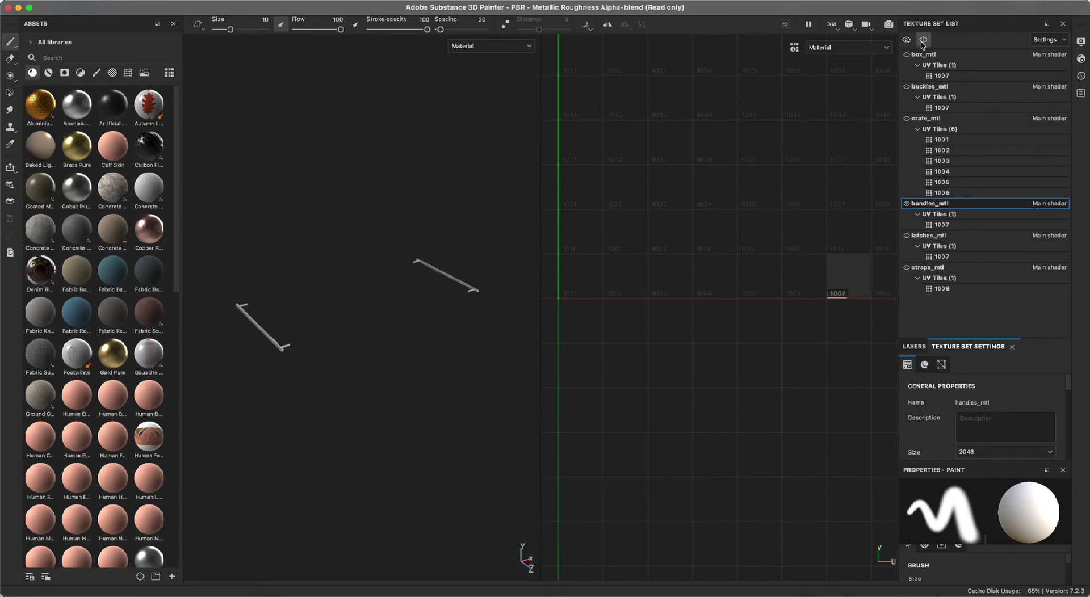
{"action": "left_click", "coordinate": [924, 41]}
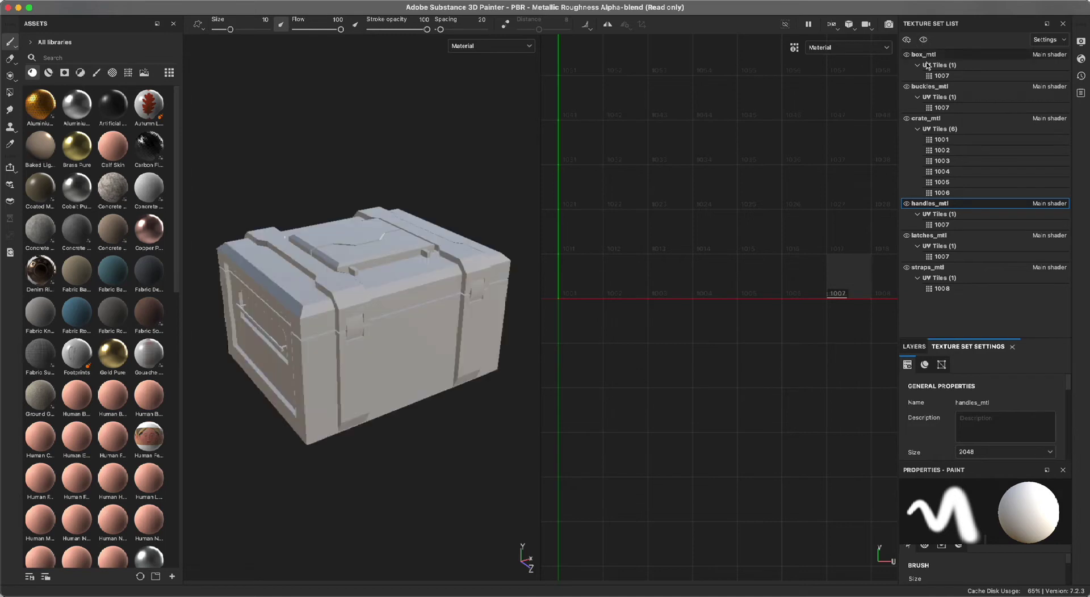
{"action": "left_click", "coordinate": [948, 117]}
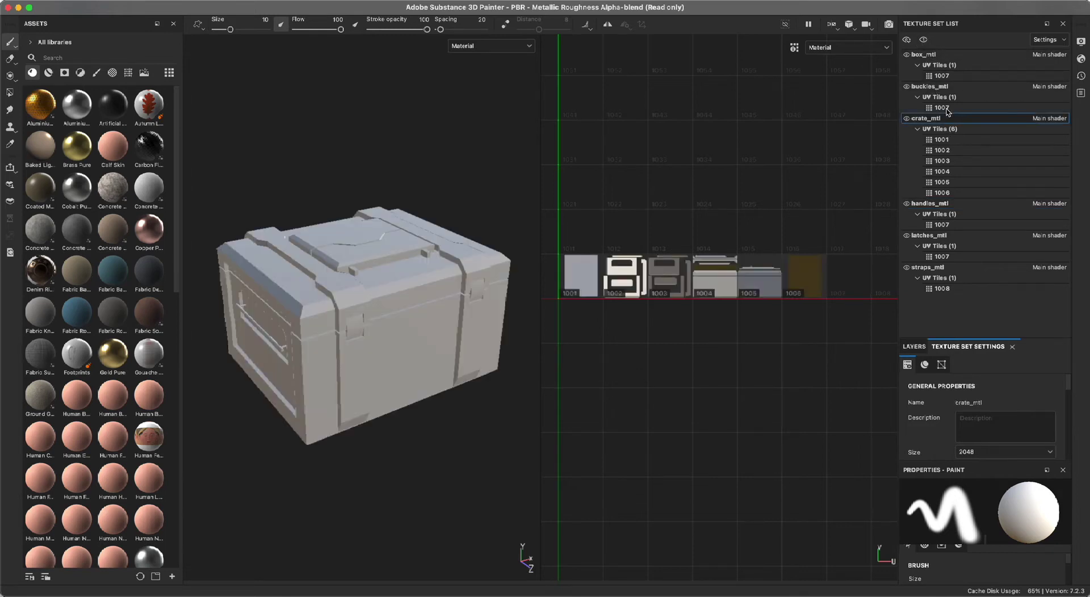
{"action": "left_click", "coordinate": [924, 41]}
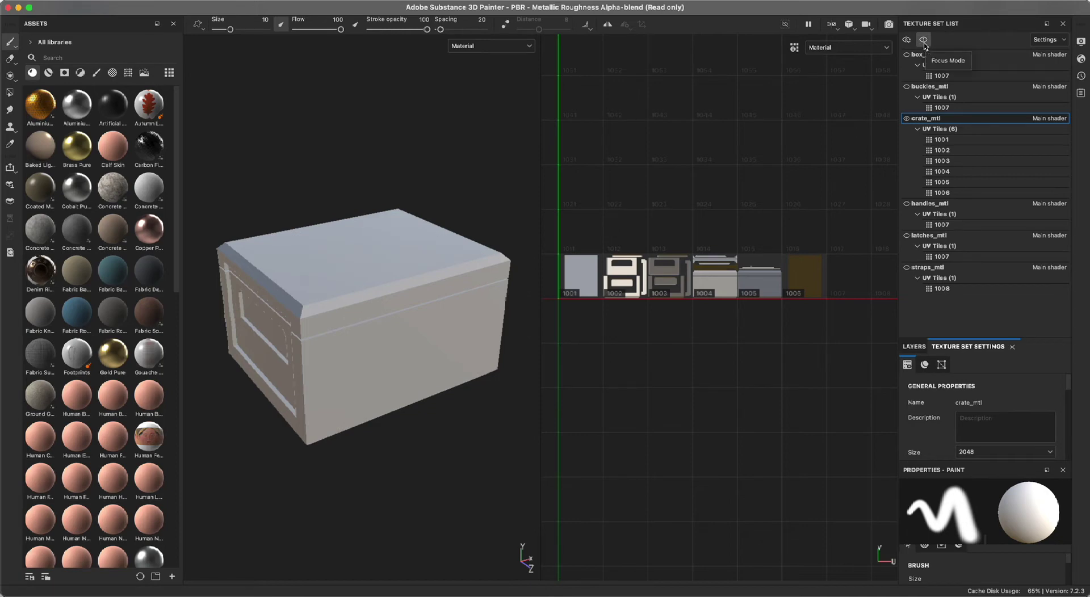
{"action": "left_click", "coordinate": [925, 42]}
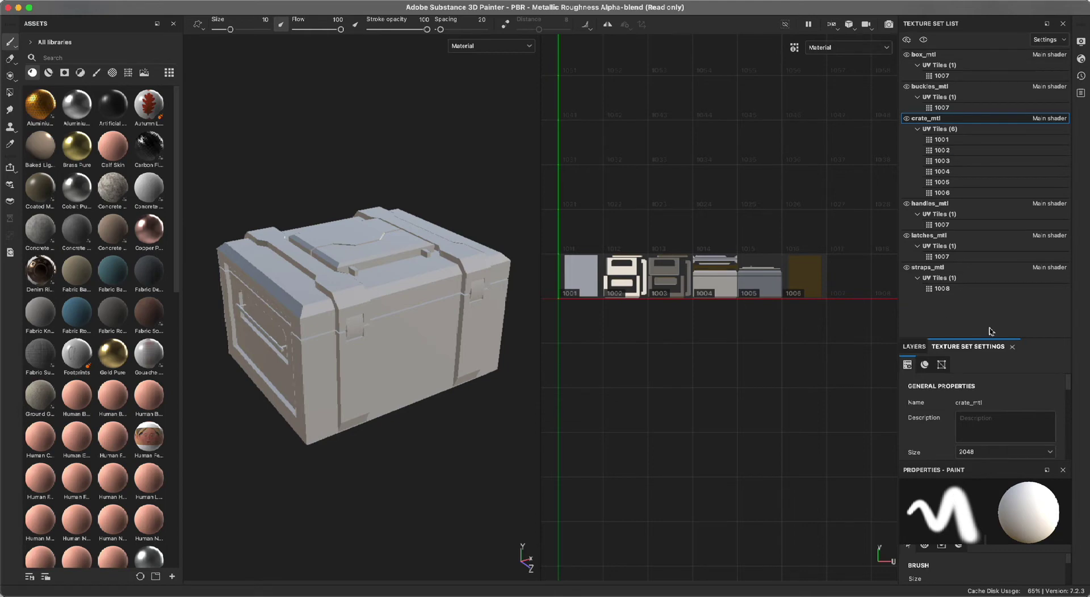
Open the mesh map baking settings from the crate_mtl texture set and choose the bake output size.
{"action": "left_click_drag", "start_coordinate": [1066, 339], "coordinate": [1038, 177]}
{"action": "left_click", "coordinate": [912, 193]}
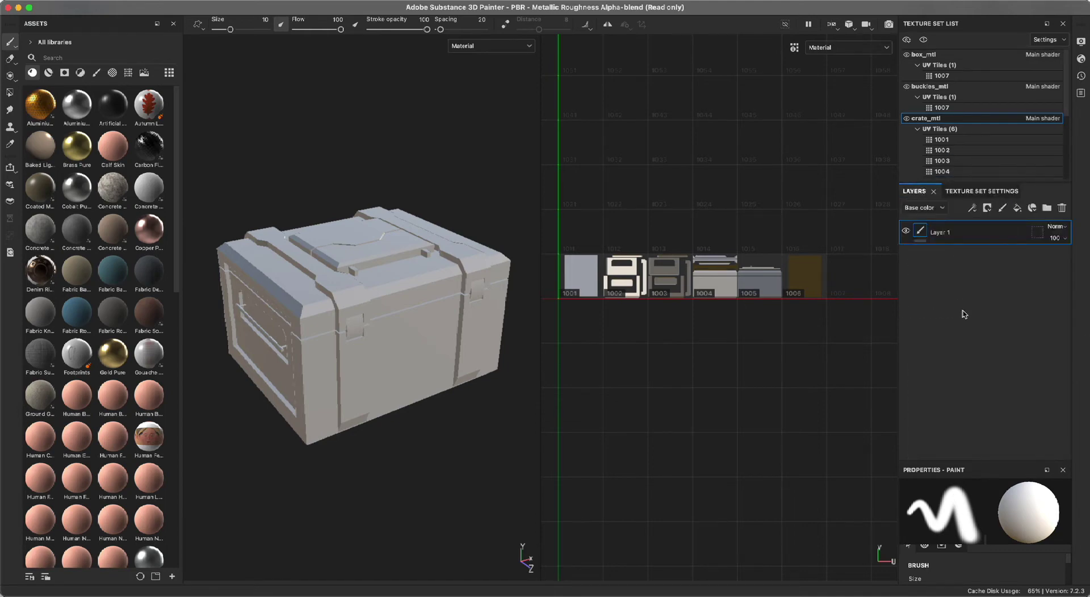
{"action": "left_click", "coordinate": [963, 192]}
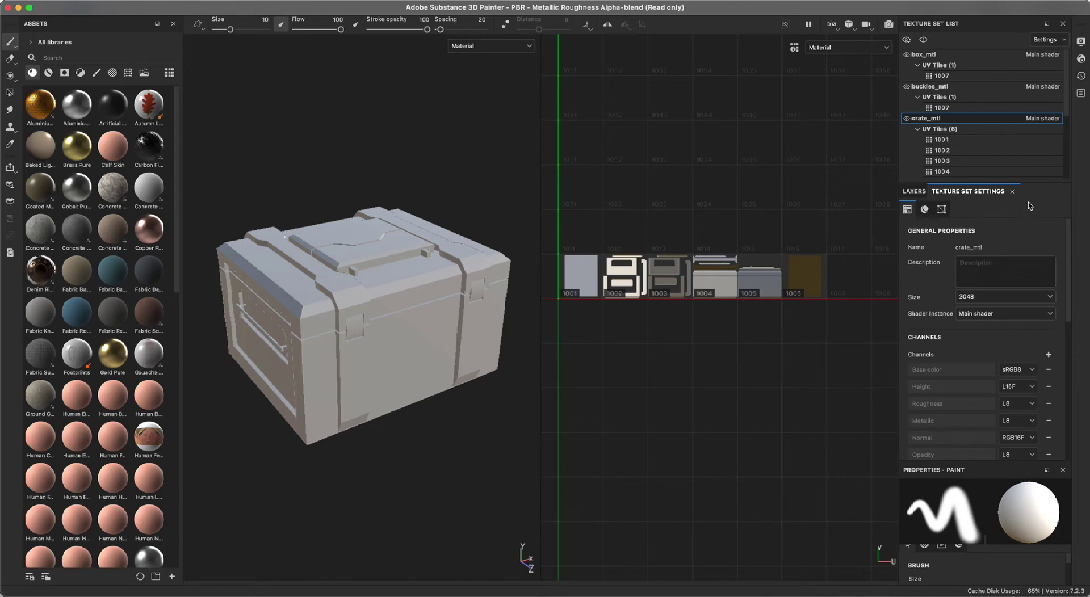
{"action": "left_click_drag", "start_coordinate": [1070, 247], "coordinate": [1078, 345]}
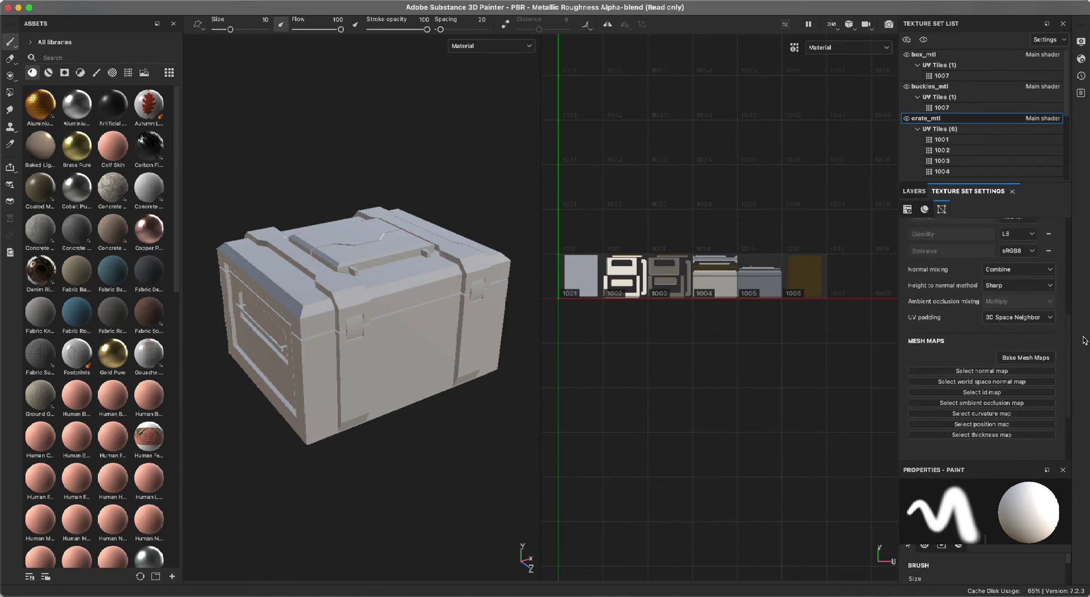
{"action": "left_click", "coordinate": [1025, 358]}
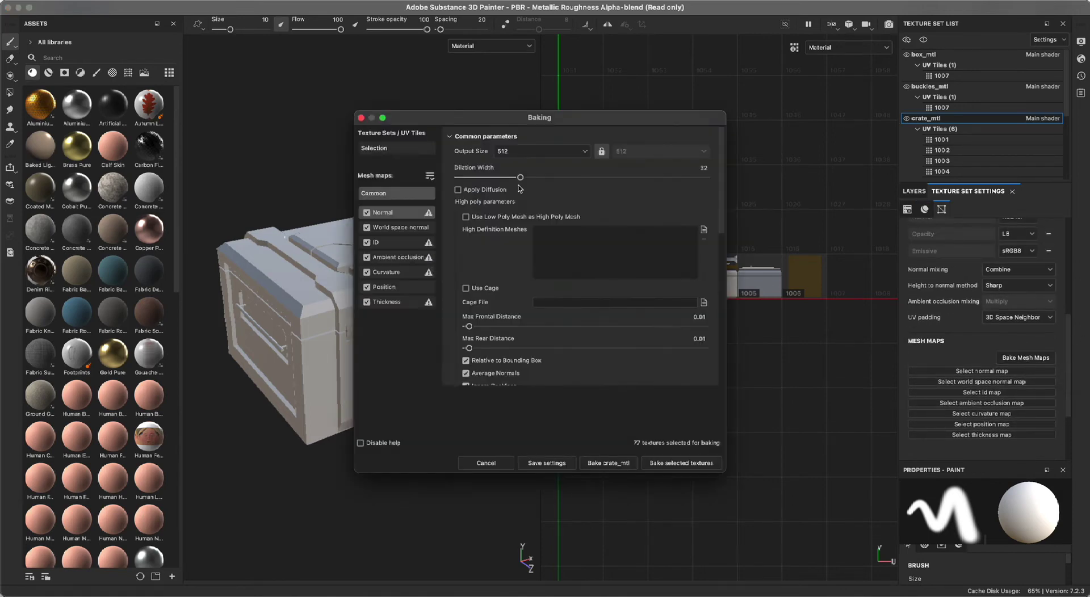
{"action": "left_click_drag", "start_coordinate": [519, 120], "coordinate": [749, 125]}
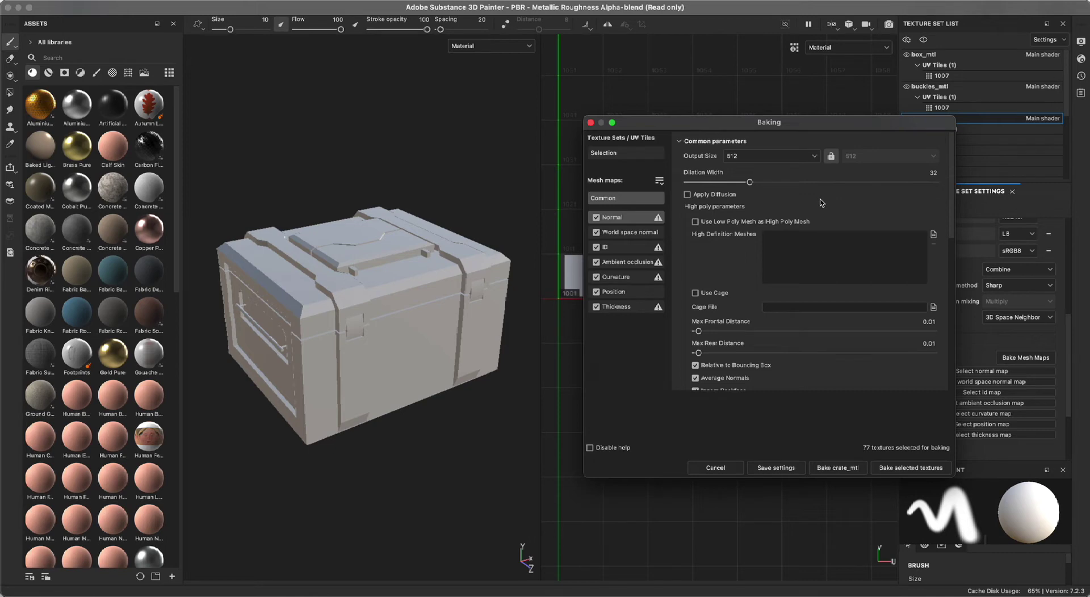
{"action": "left_click", "coordinate": [731, 160]}
{"action": "left_click", "coordinate": [735, 237]}
Load zcrate_high.fbx from the scenes folder as the high definition mesh for the bake.
{"action": "left_click", "coordinate": [933, 235]}
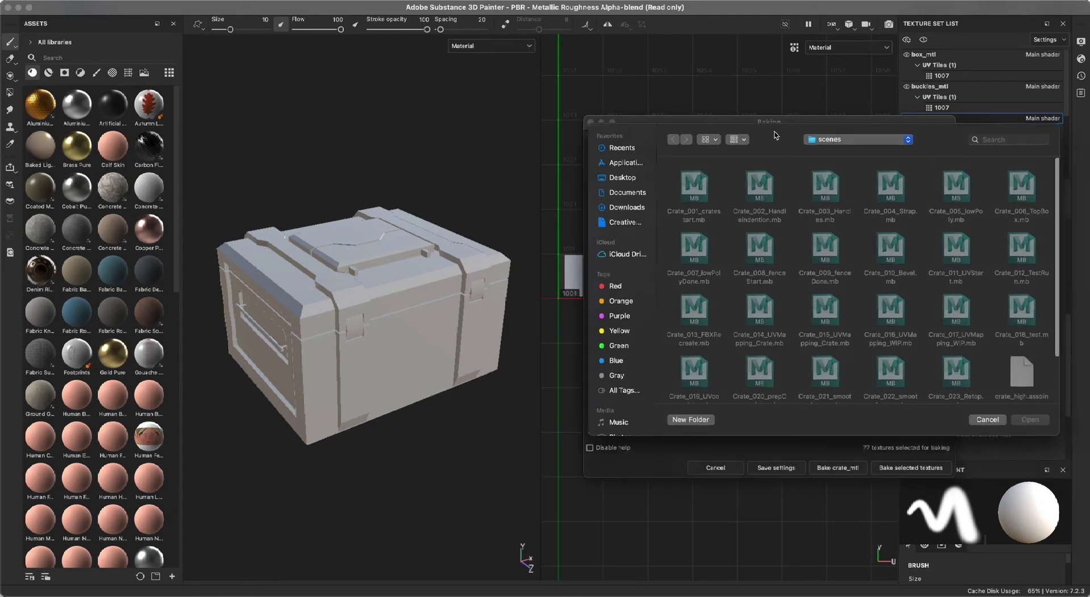
{"action": "scroll", "coordinate": [832, 325], "scroll_direction": "down", "scroll_amount": 3}
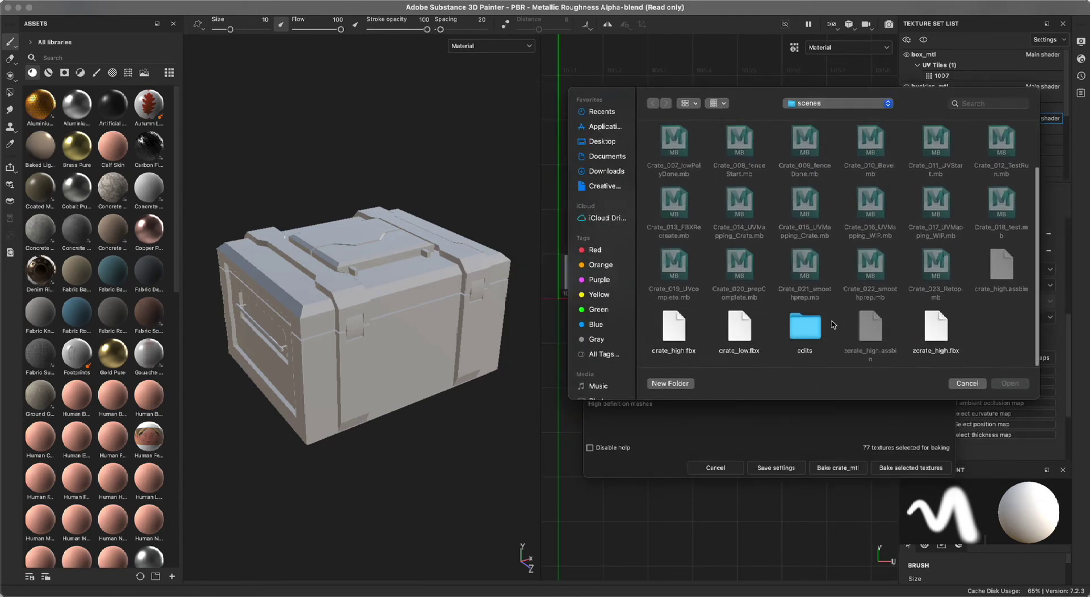
{"action": "left_click", "coordinate": [931, 335]}
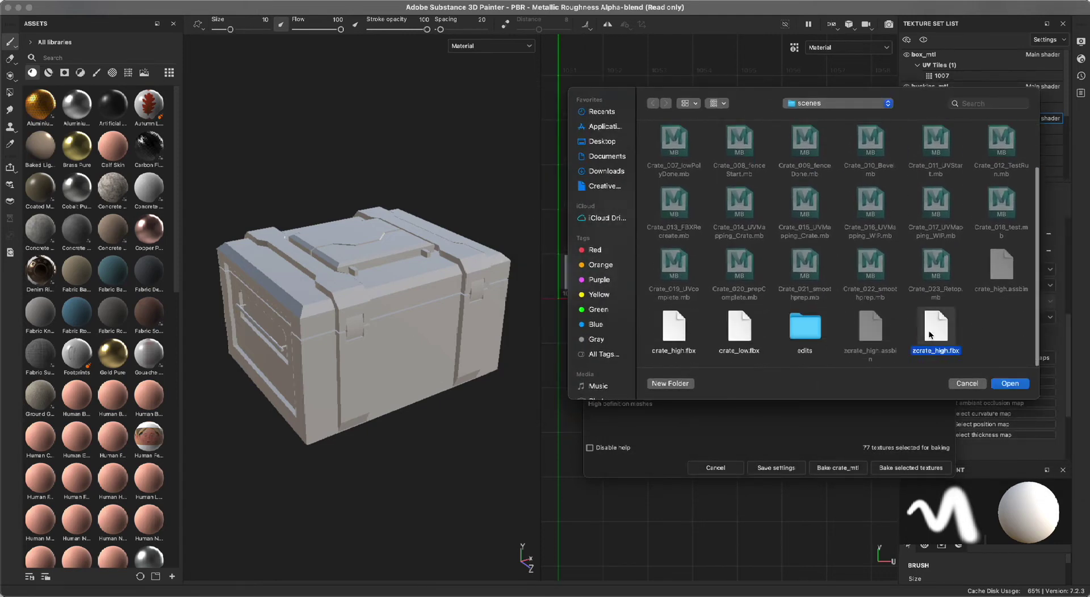
{"action": "left_click", "coordinate": [1010, 385]}
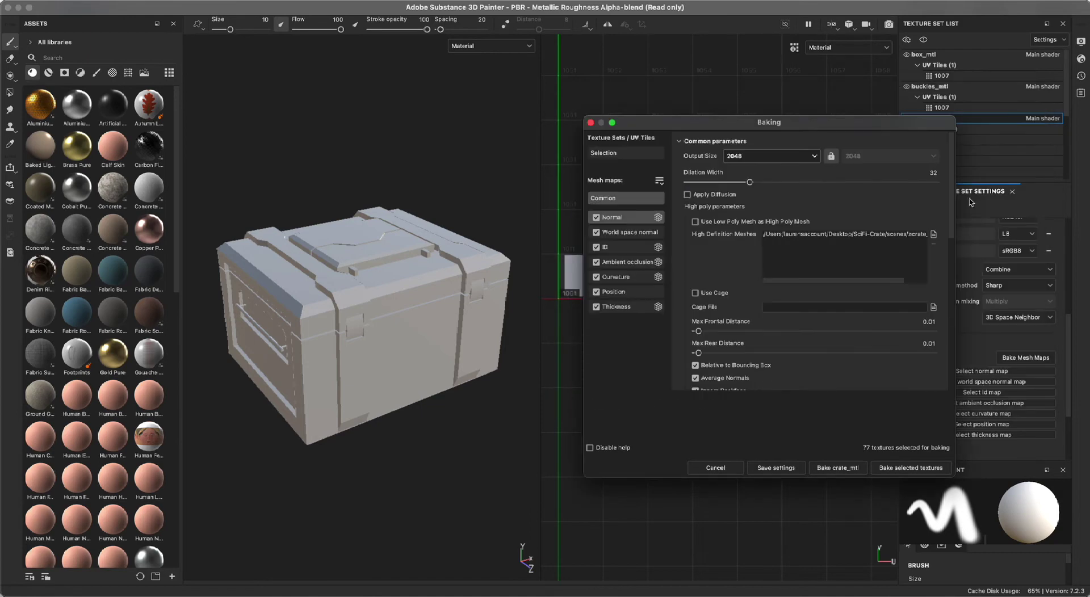
Keep the bake's Antialiasing at None and set the Match method to By Mesh Name.
{"action": "scroll", "coordinate": [951, 194], "scroll_direction": "down", "scroll_amount": 1}
{"action": "scroll", "coordinate": [957, 211], "scroll_direction": "down", "scroll_amount": 5}
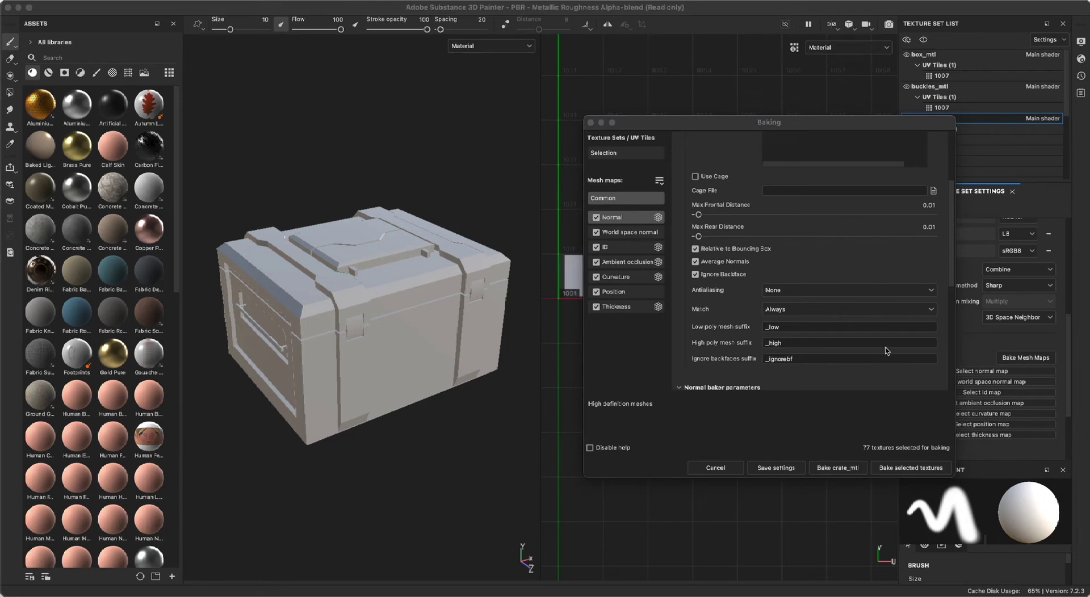
{"action": "left_click_drag", "start_coordinate": [952, 238], "coordinate": [953, 253]}
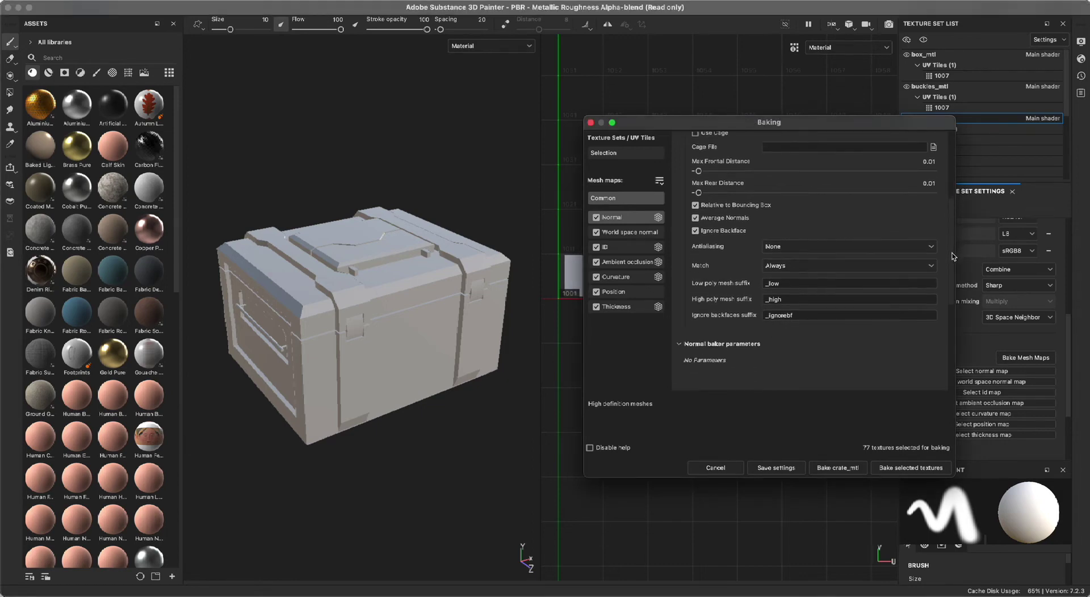
{"action": "left_click", "coordinate": [779, 250]}
{"action": "left_click", "coordinate": [789, 271]}
{"action": "left_click", "coordinate": [802, 248]}
{"action": "left_click", "coordinate": [772, 260]}
{"action": "scroll", "coordinate": [953, 218], "scroll_direction": "up", "scroll_amount": 2}
{"action": "scroll", "coordinate": [952, 220], "scroll_direction": "down", "scroll_amount": 2}
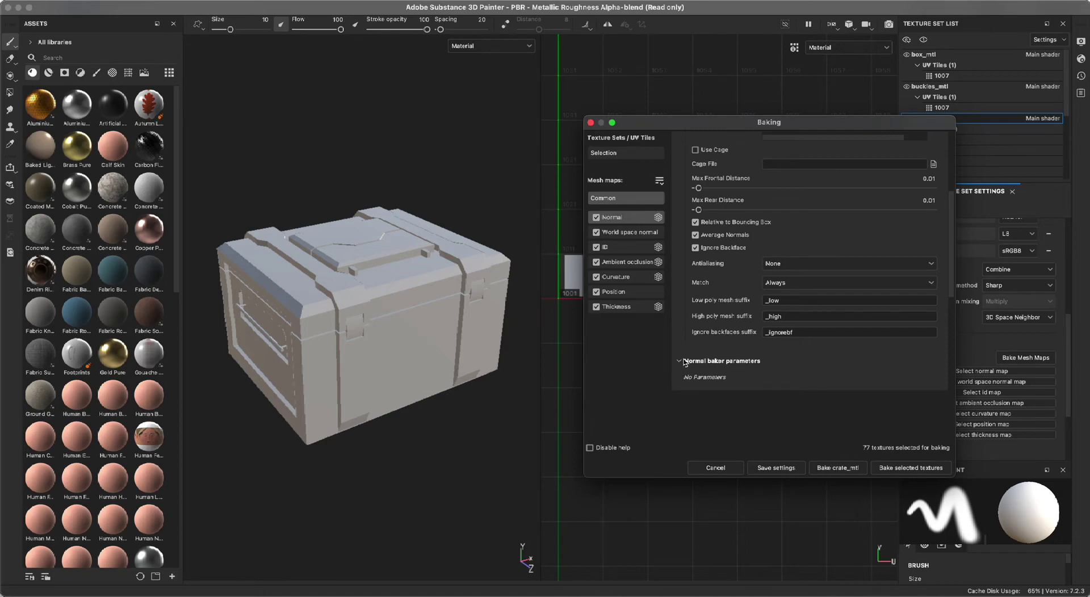
{"action": "left_click", "coordinate": [774, 283]}
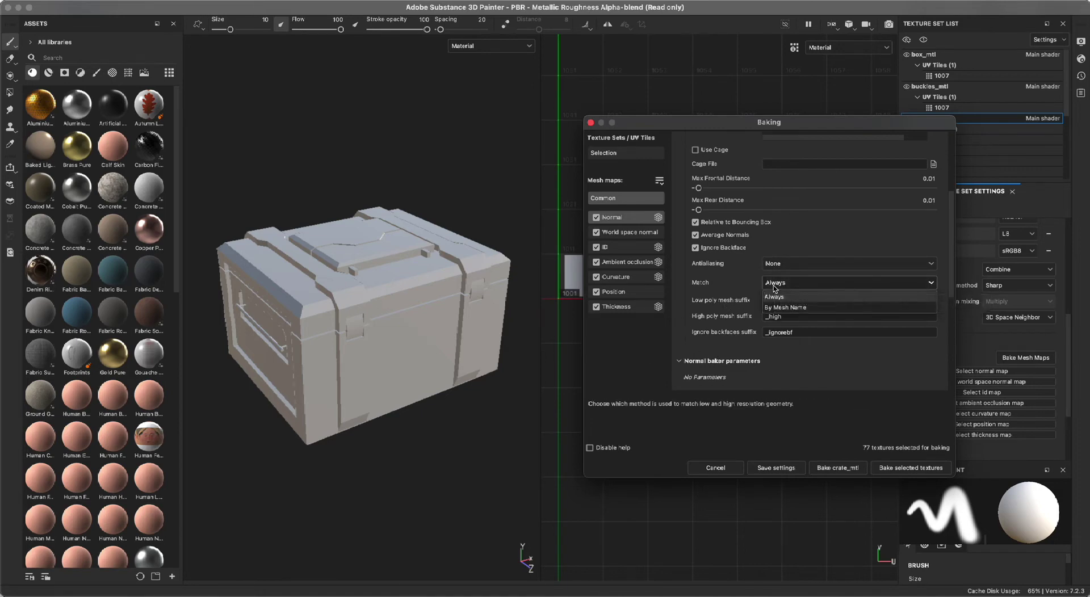
{"action": "left_click", "coordinate": [782, 308]}
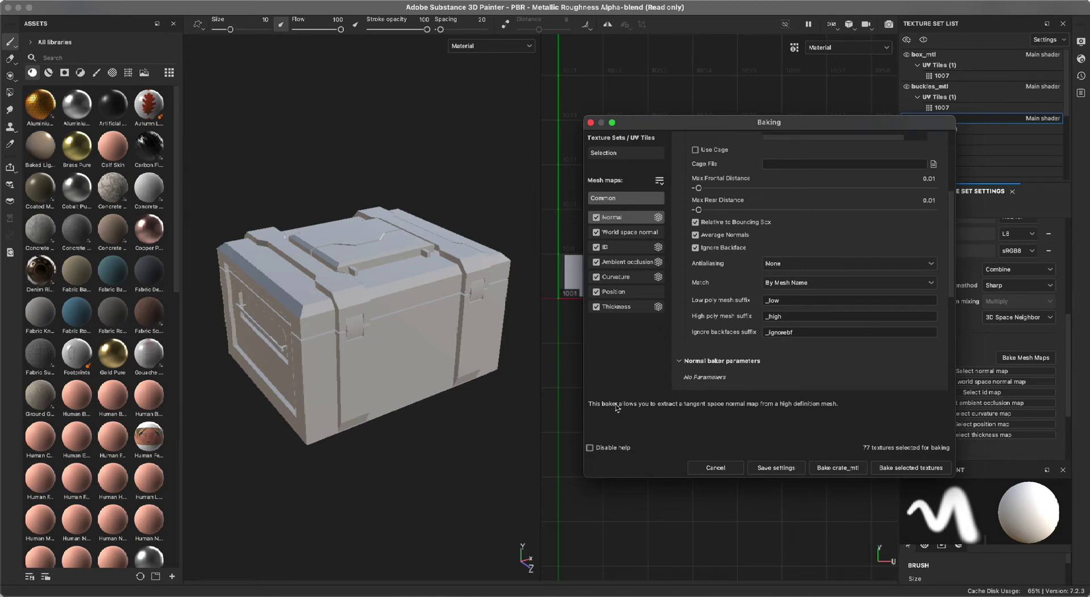
Exclude the world space normal, ID, curvature, position and thickness maps, and bake the selected normal and ambient occlusion textures.
{"action": "left_click", "coordinate": [596, 233]}
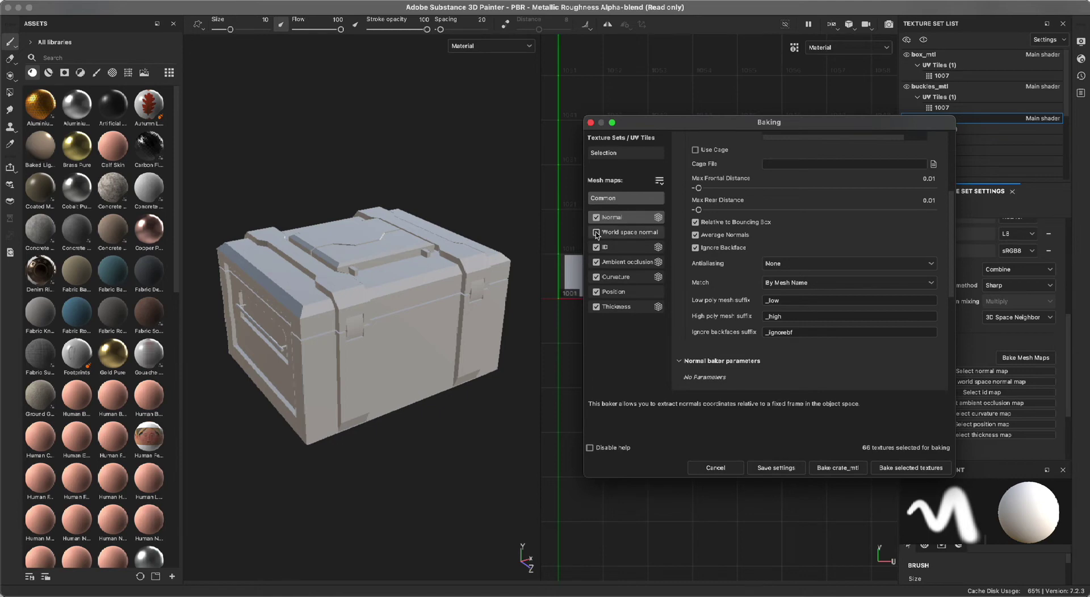
{"action": "left_click", "coordinate": [596, 247]}
{"action": "left_click", "coordinate": [596, 277]}
{"action": "left_click", "coordinate": [596, 292]}
{"action": "left_click", "coordinate": [596, 307]}
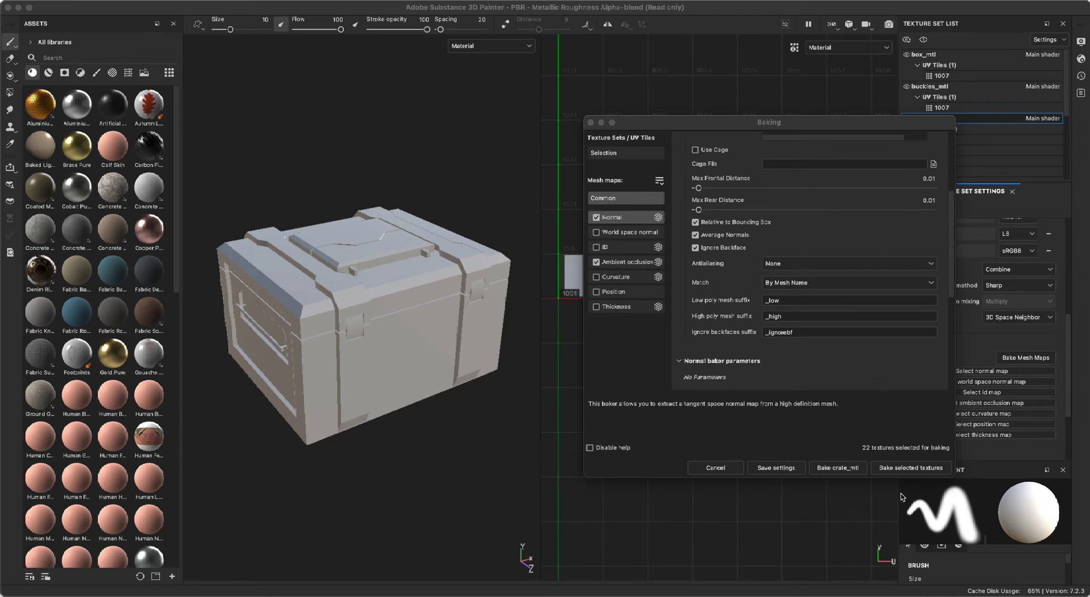
{"action": "left_click", "coordinate": [900, 468]}
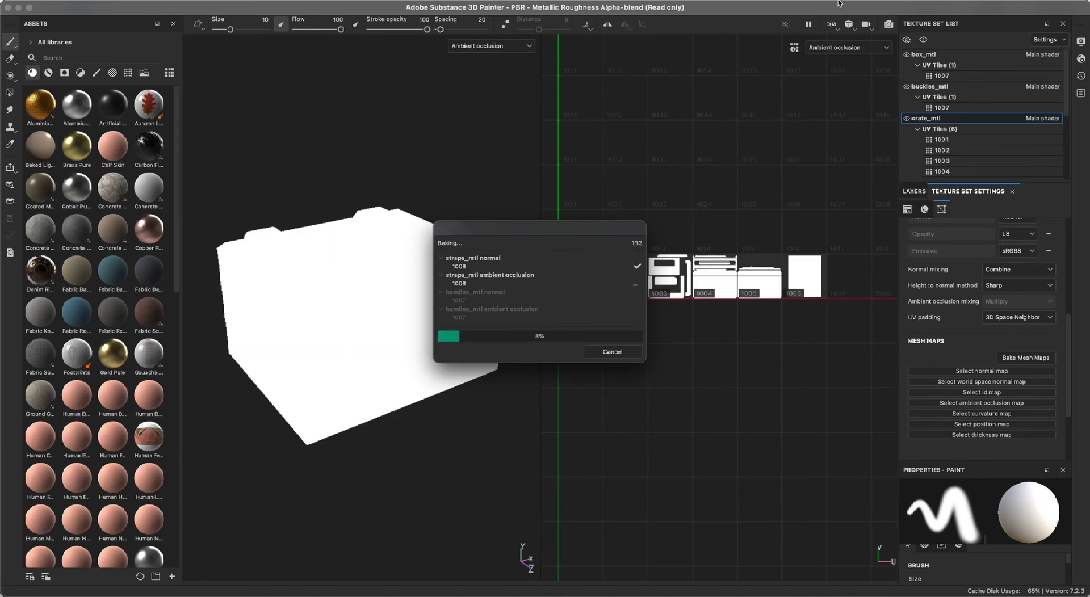
Open the log of the finished bake to read the failed process's details, and close it.
{"action": "left_click_drag", "start_coordinate": [550, 229], "coordinate": [612, 127]}
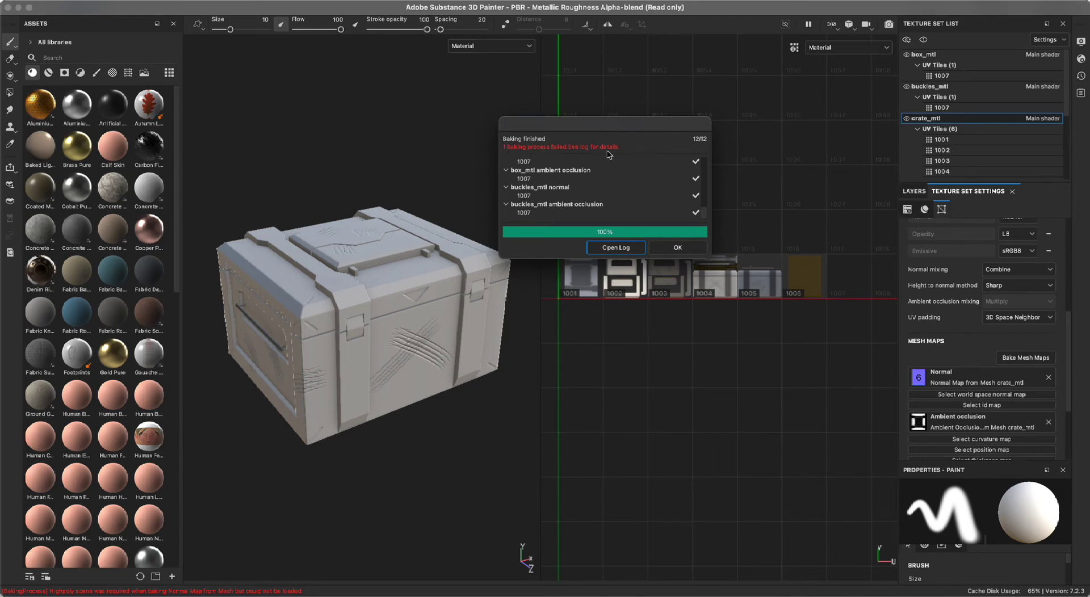
{"action": "left_click", "coordinate": [622, 247]}
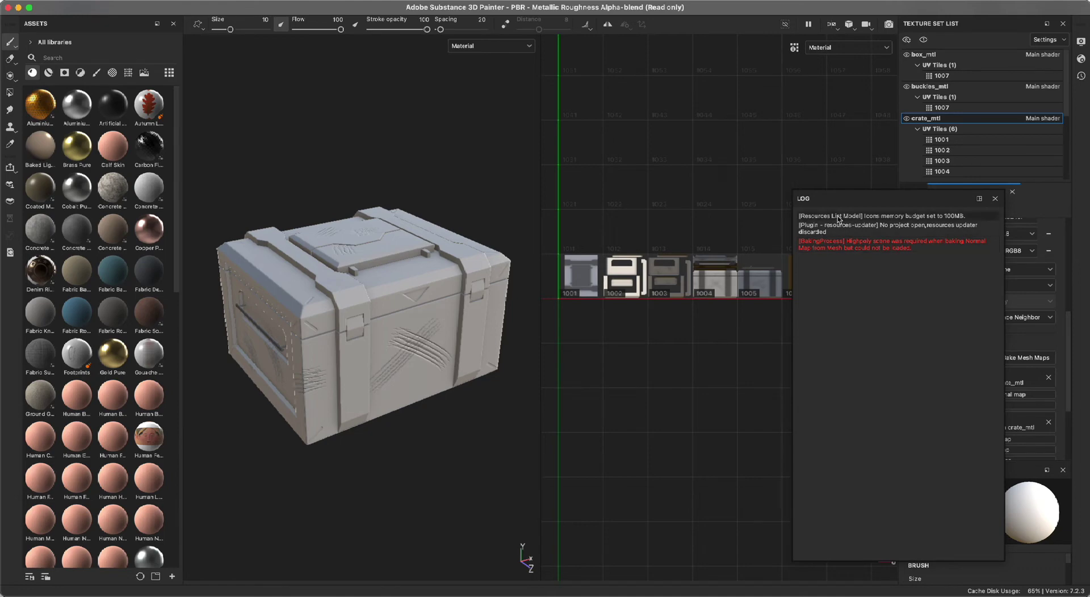
{"action": "left_click", "coordinate": [977, 199]}
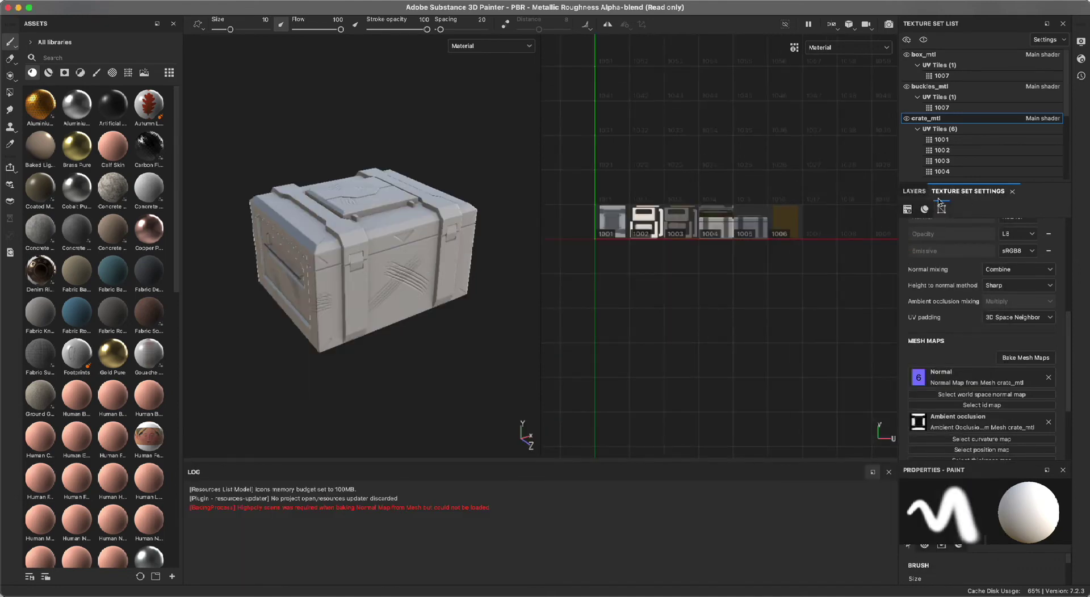
{"action": "left_click", "coordinate": [889, 472]}
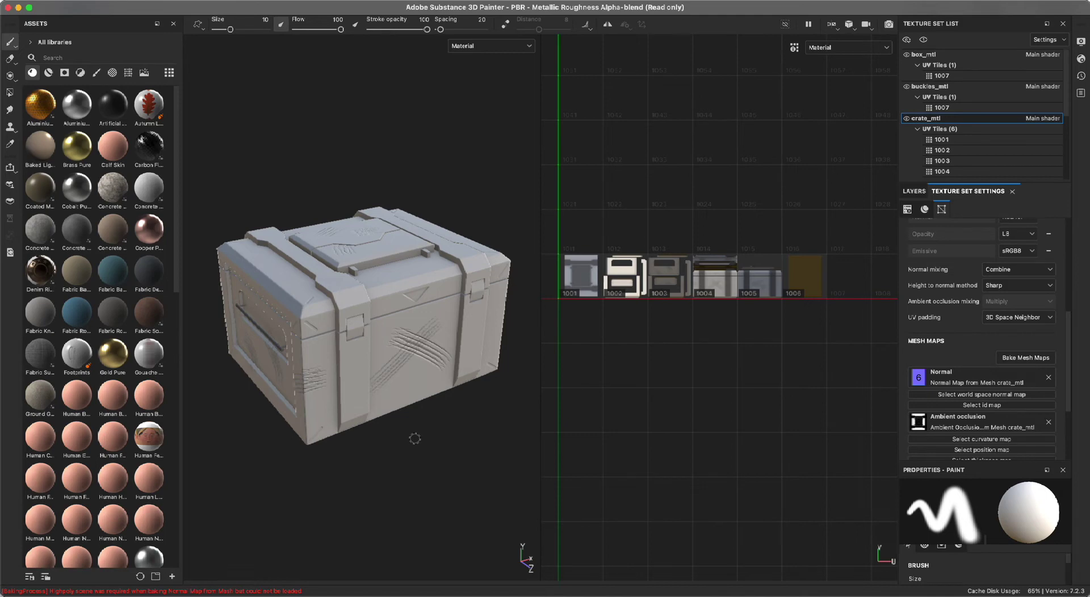
Display the baked ambient occlusion map on the crate and examine it from the handle side.
{"action": "mouse_move", "coordinate": [408, 445]}
{"action": "right_mouse_down", "text": "alt"}
{"action": "mouse_move", "coordinate": [399, 442]}
{"action": "mouse_move", "coordinate": [413, 451]}
{"action": "right_mouse_up", "text": "alt"}
{"action": "key", "text": "b"}
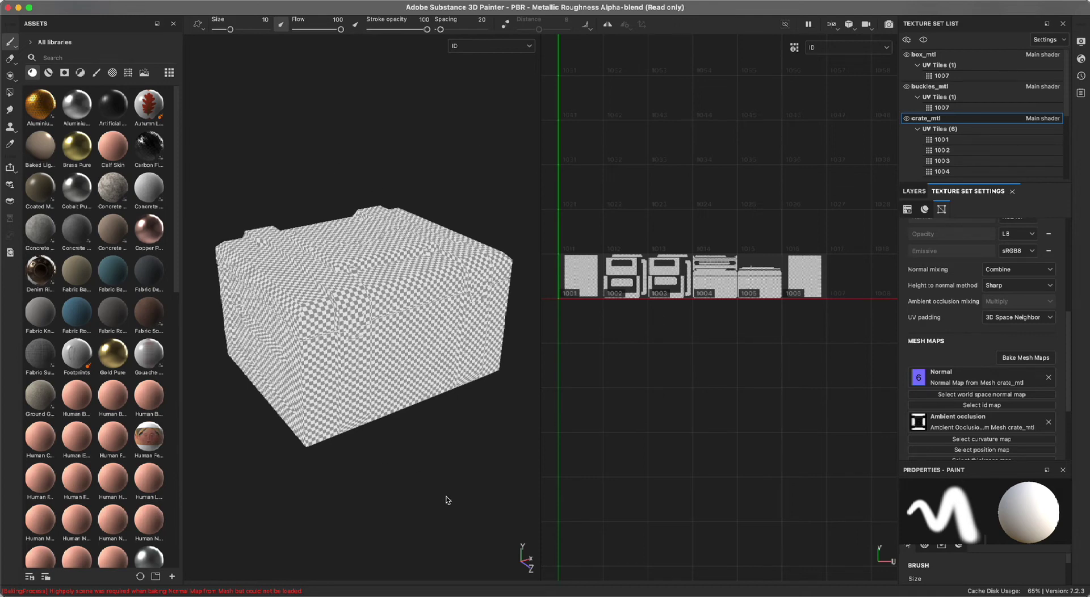
{"action": "key", "text": "b"}
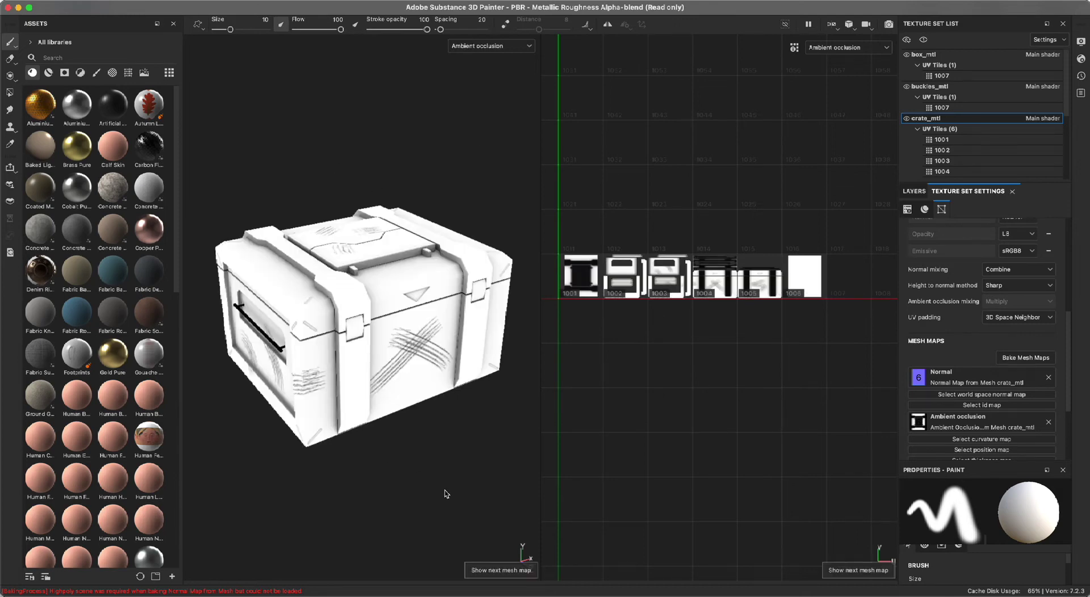
{"action": "mouse_move", "coordinate": [434, 493]}
{"action": "left_mouse_down", "text": "alt"}
{"action": "mouse_move", "coordinate": [403, 494]}
{"action": "mouse_move", "coordinate": [426, 499]}
{"action": "mouse_move", "coordinate": [444, 487]}
{"action": "left_mouse_up", "text": "alt"}
{"action": "right_click_drag", "start_coordinate": [444, 487], "coordinate": [428, 550], "text": "alt"}
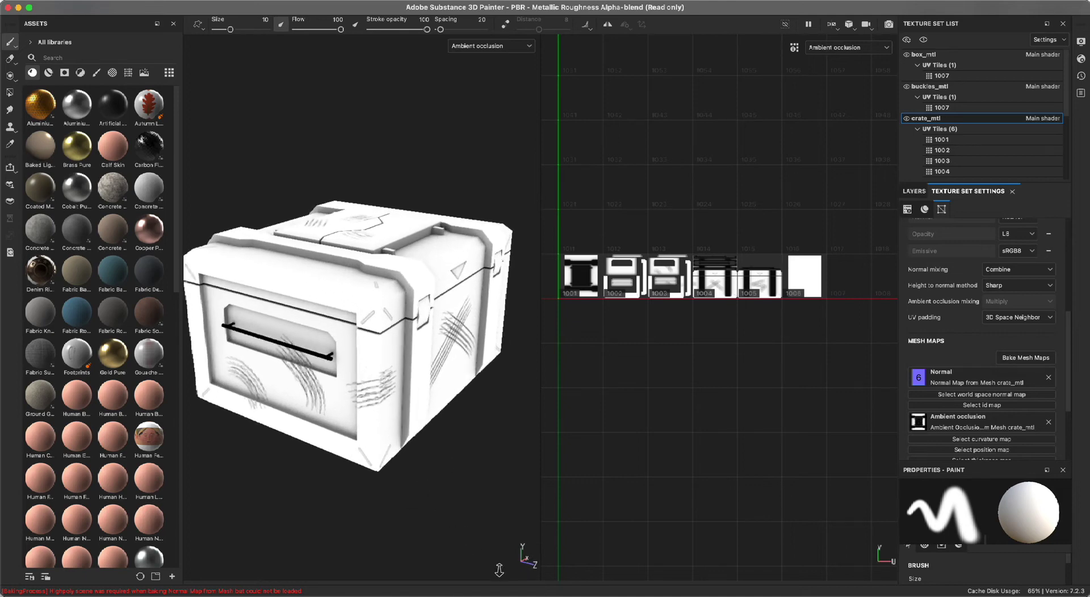
{"action": "left_click_drag", "start_coordinate": [485, 507], "coordinate": [482, 478], "text": "alt"}
{"action": "right_click_drag", "start_coordinate": [482, 478], "coordinate": [358, 488], "text": "alt"}
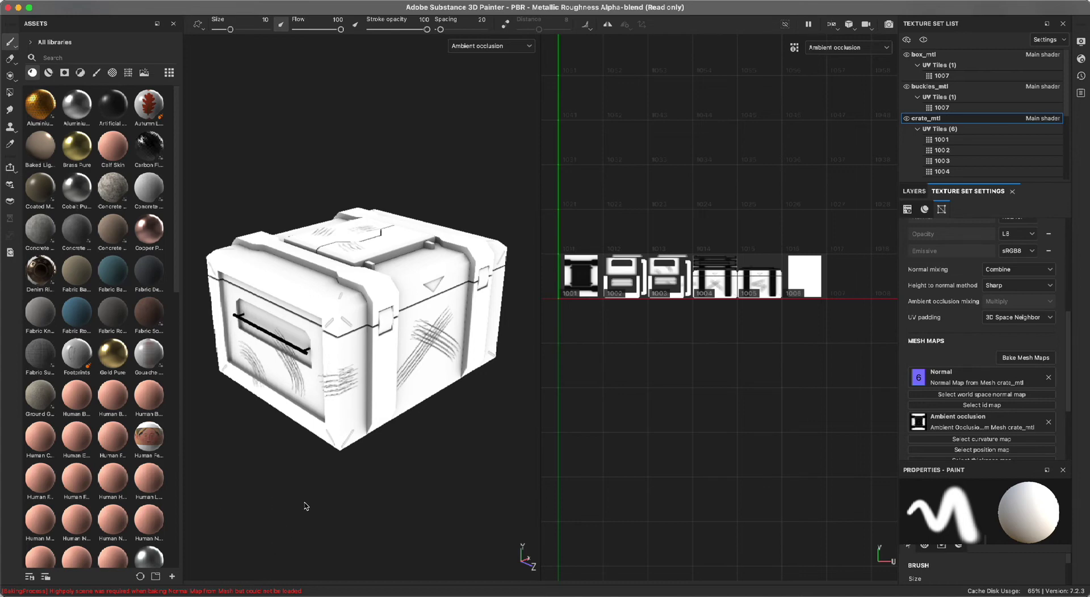
Switch the display to the baked normal map and examine the scratches and handle recess on the crate's end up close.
{"action": "key", "text": "b"}
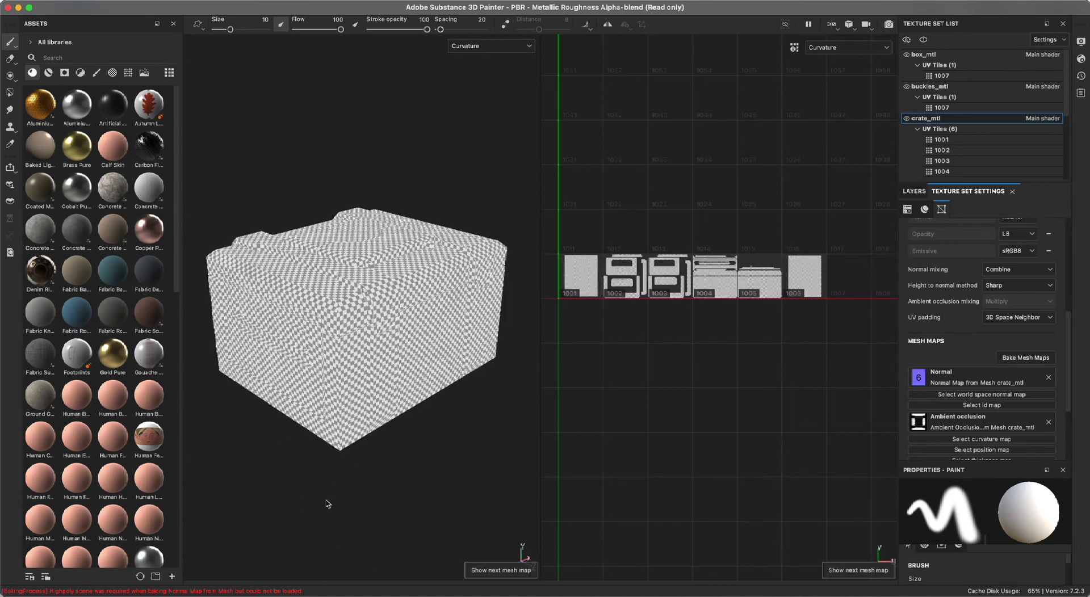
{"action": "key", "text": "b"}
{"action": "key", "text": "b"}
{"action": "key", "text": "b"}
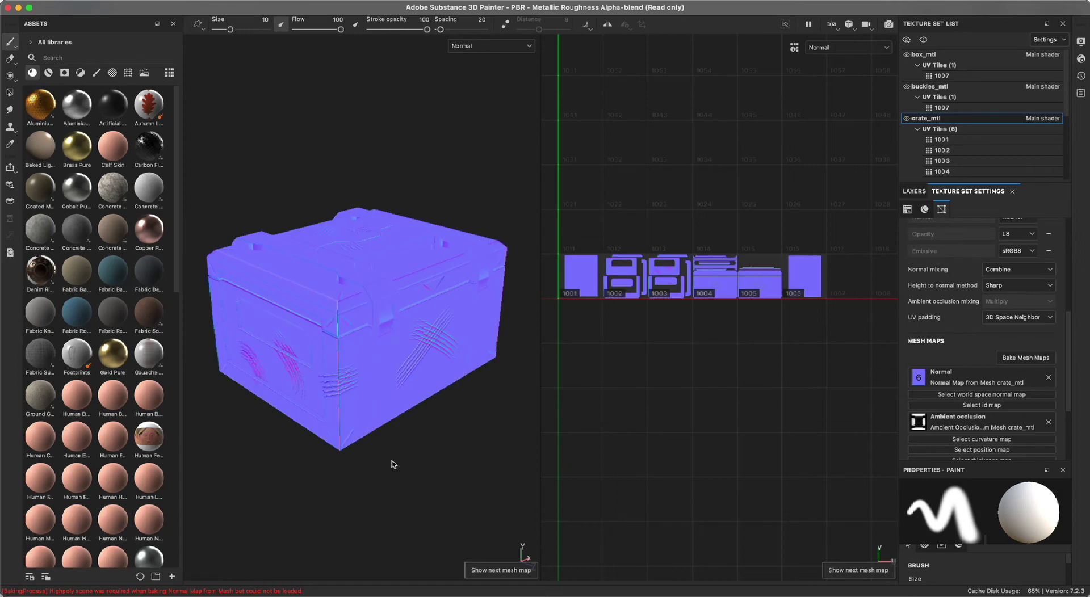
{"action": "left_click_drag", "start_coordinate": [414, 472], "coordinate": [343, 444], "text": "alt"}
{"action": "scroll", "coordinate": [342, 445], "scroll_direction": "up", "scroll_amount": 10}
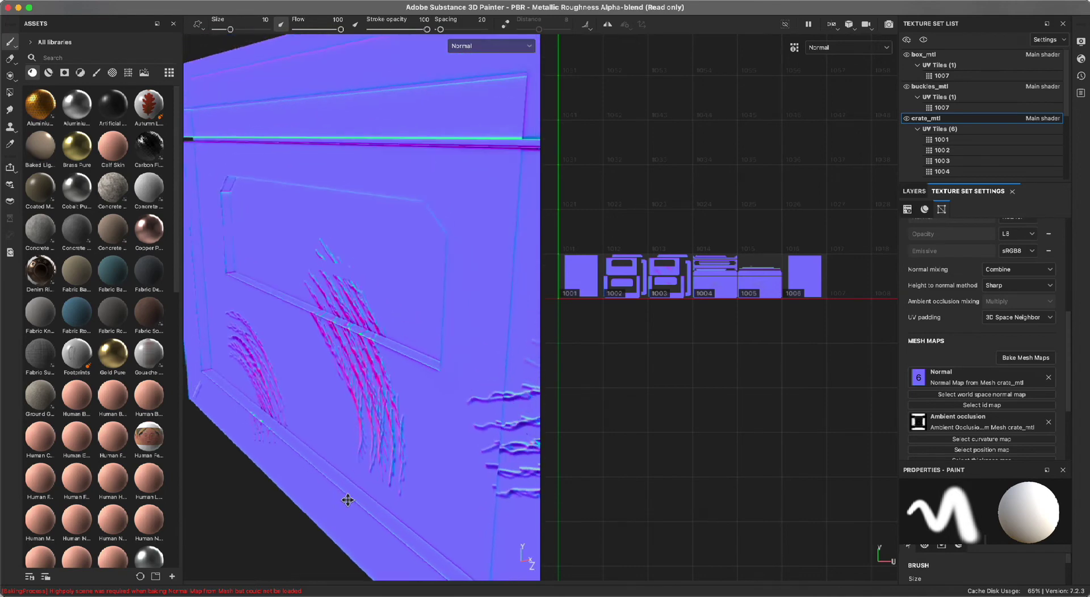
{"action": "middle_click_drag", "start_coordinate": [348, 500], "coordinate": [347, 511], "text": "alt"}
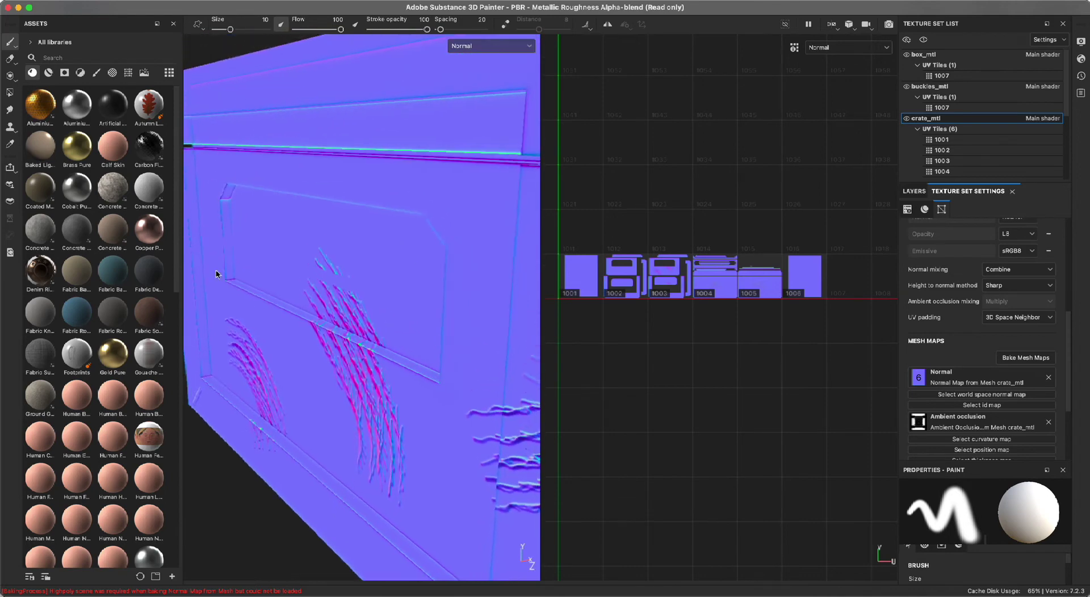
{"action": "left_click_drag", "start_coordinate": [453, 365], "coordinate": [433, 377], "text": "alt"}
{"action": "right_click_drag", "start_coordinate": [434, 377], "coordinate": [212, 353], "text": "alt"}
{"action": "left_click_drag", "start_coordinate": [213, 353], "coordinate": [329, 395], "text": "alt"}
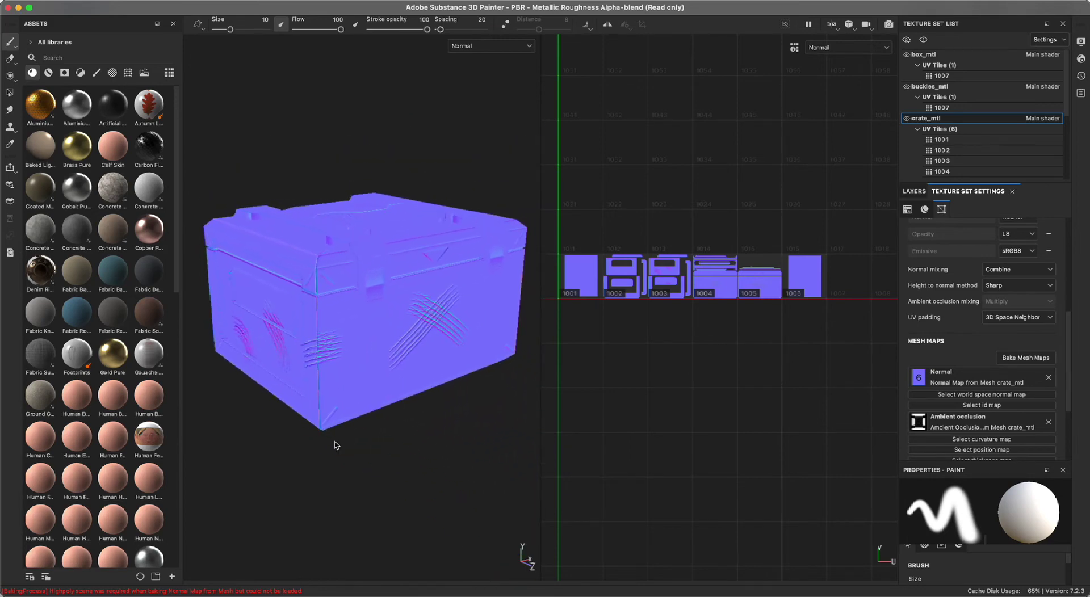
Return the viewports to the Material display and examine the shaded crate with its baked maps.
{"action": "key", "text": "m"}
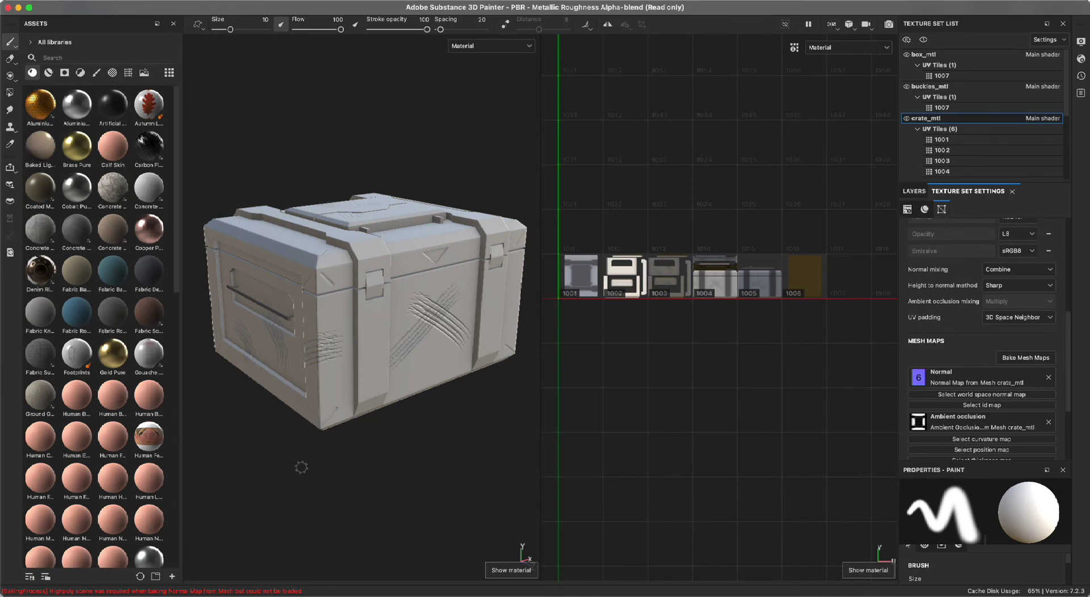
{"action": "mouse_move", "coordinate": [360, 469]}
{"action": "left_mouse_down", "text": "alt"}
{"action": "mouse_move", "coordinate": [390, 477]}
{"action": "mouse_move", "coordinate": [363, 462]}
{"action": "left_mouse_up", "text": "alt"}
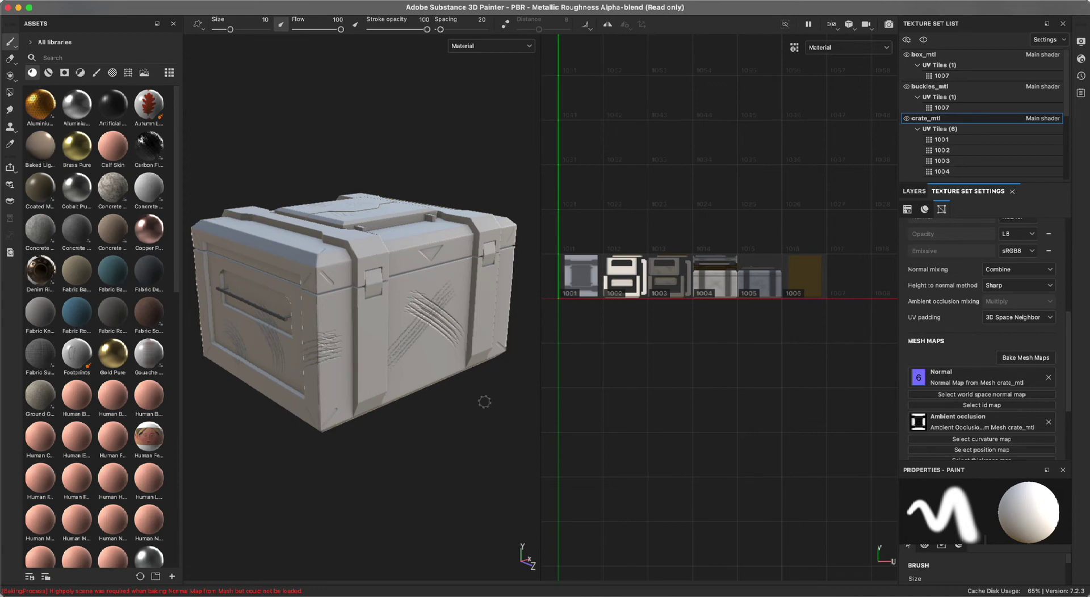
{"action": "right_click_drag", "start_coordinate": [465, 441], "coordinate": [503, 529], "text": "alt"}
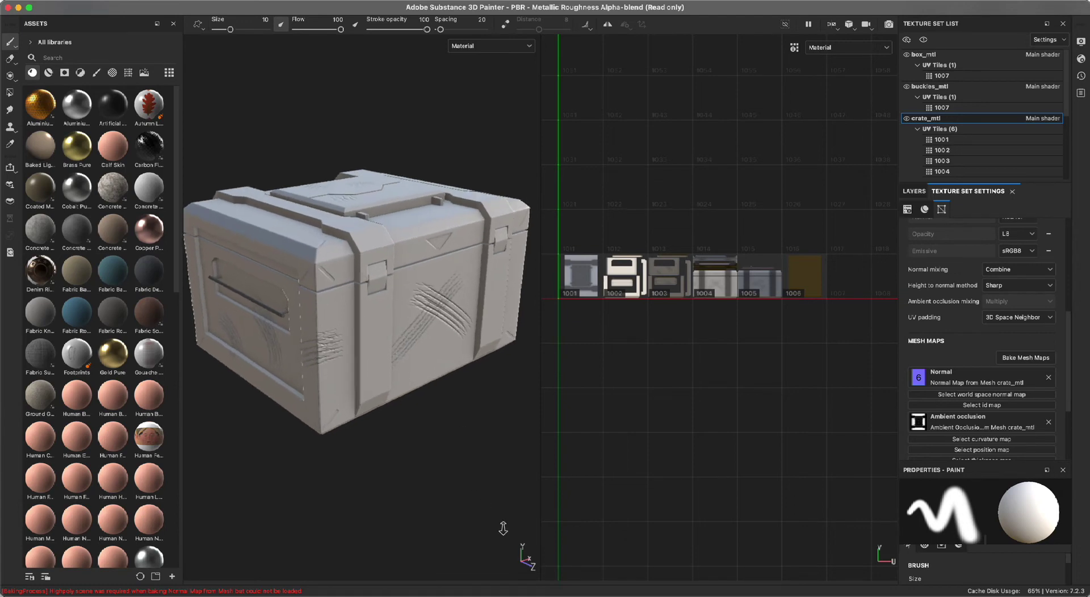
Show the ambient occlusion map again and examine the crate's straps, buckles and scratches from several angles.
{"action": "key", "text": "b"}
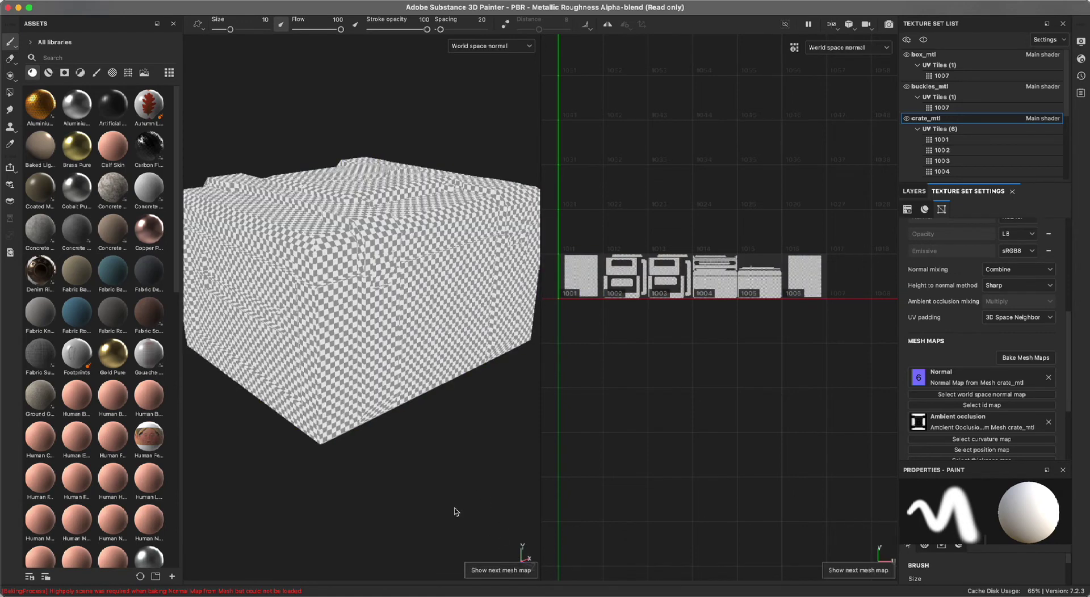
{"action": "key", "text": "b"}
{"action": "left_click_drag", "start_coordinate": [453, 497], "coordinate": [453, 448], "text": "alt"}
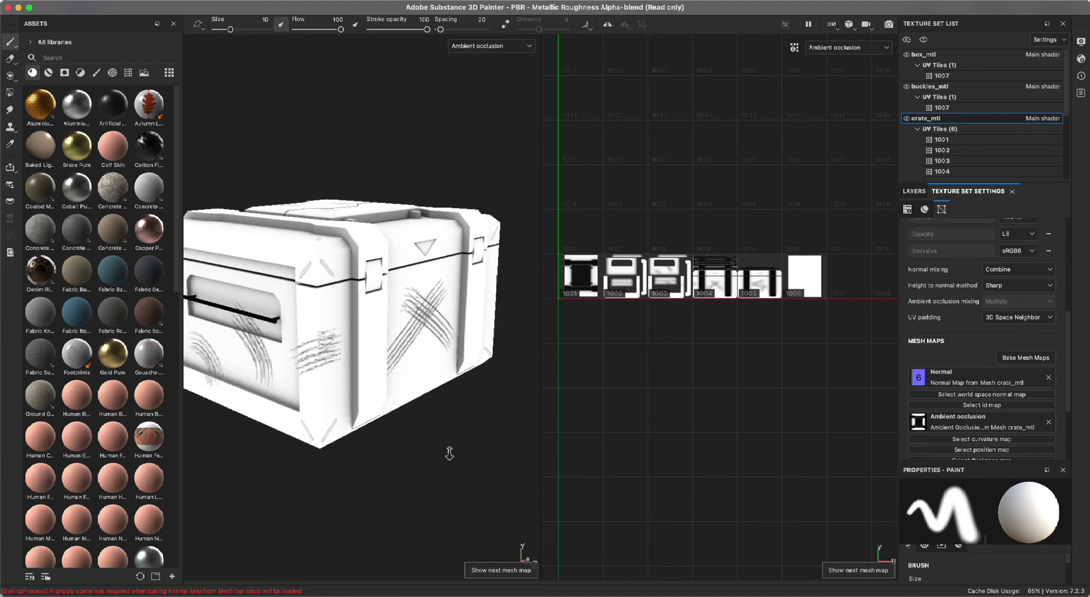
{"action": "middle_click_drag", "start_coordinate": [452, 448], "coordinate": [375, 464], "text": "alt"}
{"action": "left_click_drag", "start_coordinate": [375, 465], "coordinate": [445, 410], "text": "alt"}
{"action": "right_click_drag", "start_coordinate": [446, 410], "coordinate": [506, 462], "text": "alt"}
{"action": "middle_click_drag", "start_coordinate": [506, 462], "coordinate": [486, 460], "text": "alt"}
{"action": "right_click_drag", "start_coordinate": [486, 460], "coordinate": [399, 452], "text": "alt"}
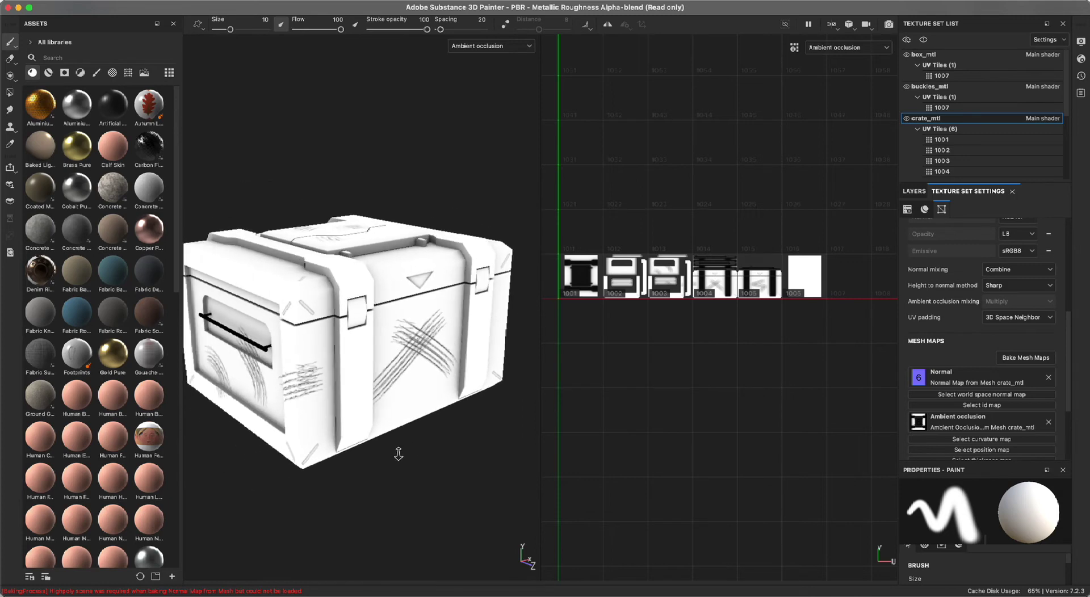
Compare the normal and ambient occlusion maps by cycling between them, and examine the normal map on the crate's scratched front.
{"action": "key", "text": "b"}
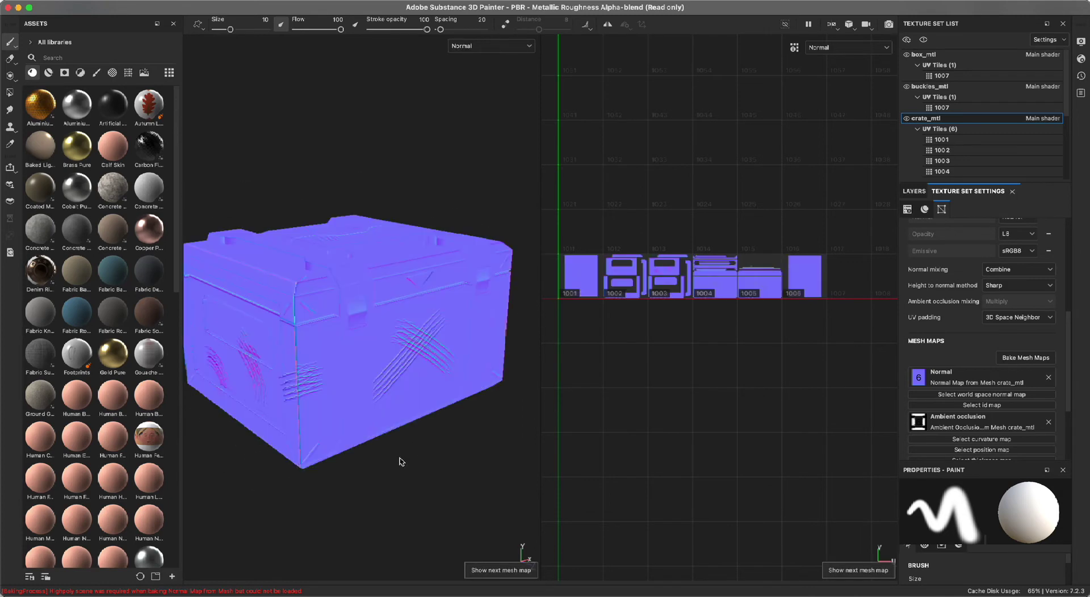
{"action": "key", "text": "b"}
{"action": "key", "text": "b"}
{"action": "key", "text": "b"}
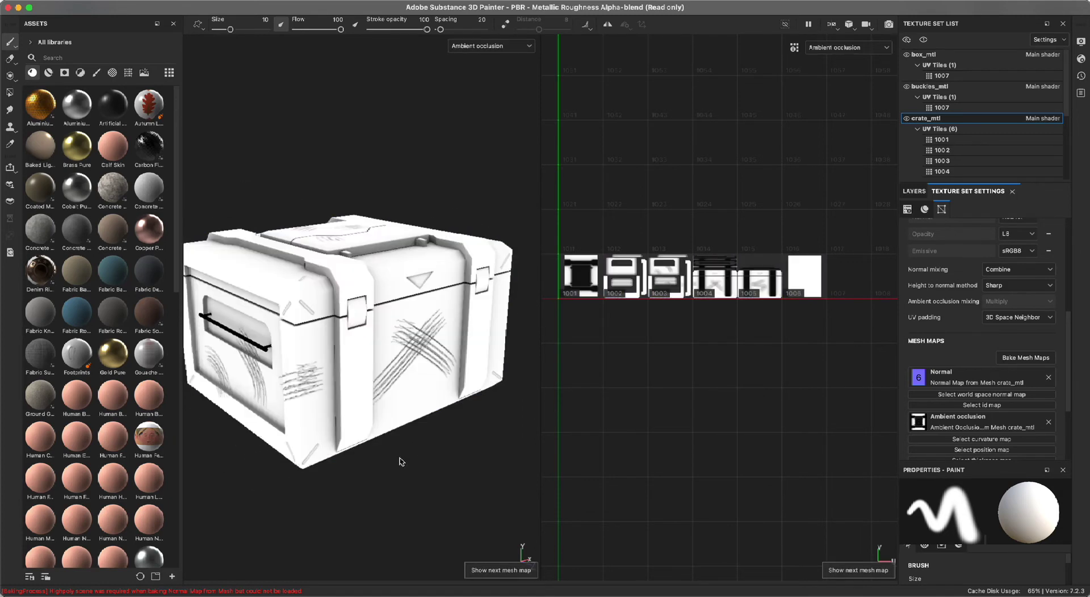
{"action": "key", "text": "b"}
{"action": "key", "text": "b"}
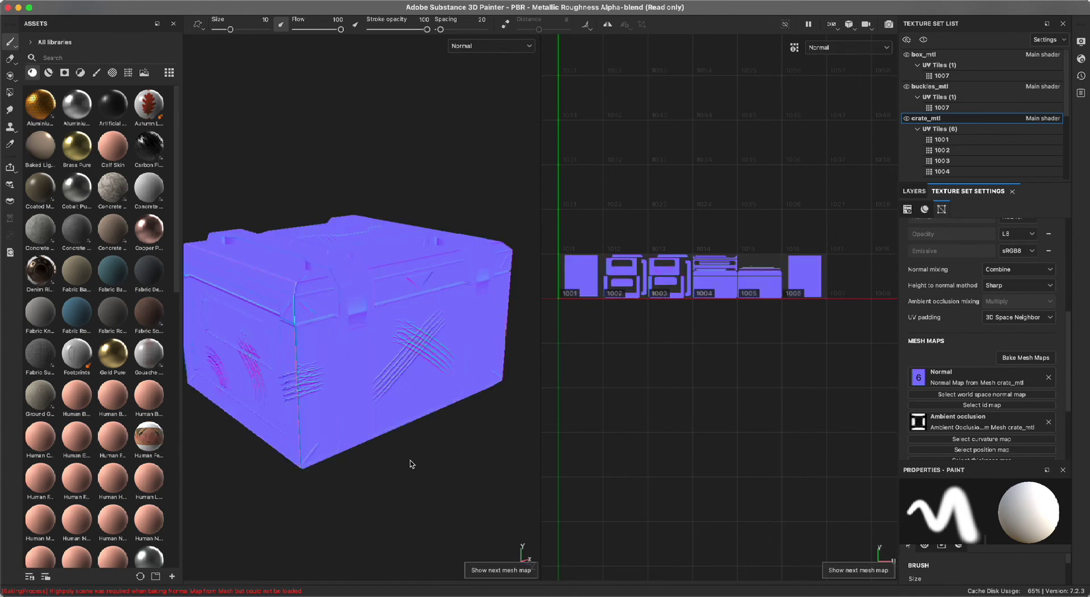
{"action": "left_click_drag", "start_coordinate": [360, 531], "coordinate": [373, 513], "text": "alt"}
{"action": "mouse_move", "coordinate": [373, 513]}
{"action": "right_mouse_down", "text": "alt"}
{"action": "mouse_move", "coordinate": [428, 471]}
{"action": "mouse_move", "coordinate": [447, 529]}
{"action": "mouse_move", "coordinate": [514, 576]}
{"action": "mouse_move", "coordinate": [458, 517]}
{"action": "mouse_move", "coordinate": [434, 517]}
{"action": "mouse_move", "coordinate": [453, 497]}
{"action": "mouse_move", "coordinate": [391, 521]}
{"action": "right_mouse_up", "text": "alt"}
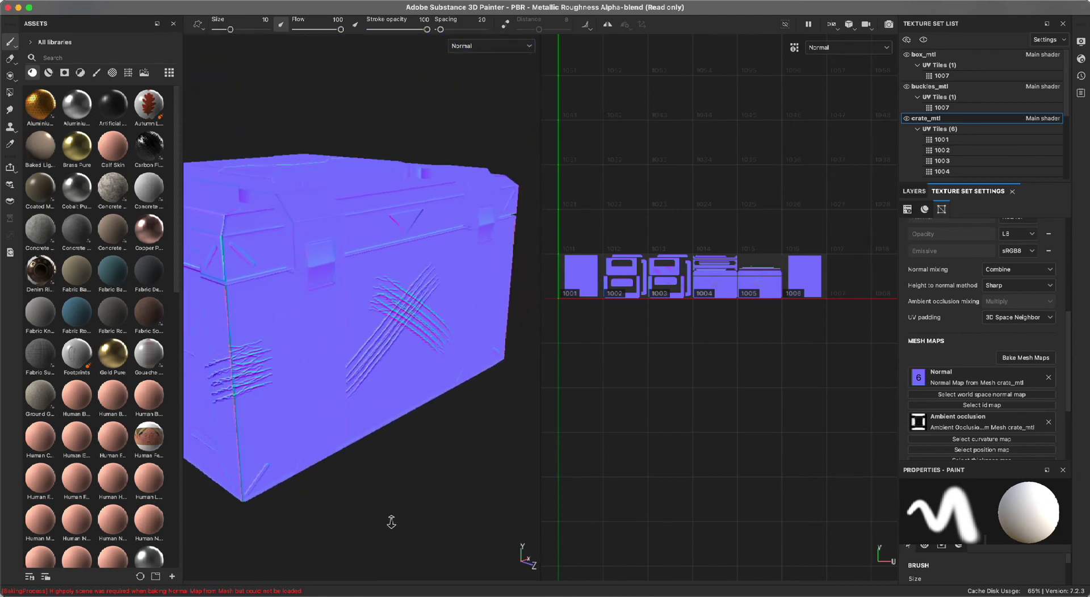
Examine the baked normal map around the crate's front corner, scratches and side panel, up close and from farther away.
{"action": "mouse_move", "coordinate": [391, 521]}
{"action": "left_mouse_down", "text": "alt"}
{"action": "mouse_move", "coordinate": [343, 523]}
{"action": "mouse_move", "coordinate": [360, 577]}
{"action": "mouse_move", "coordinate": [402, 549]}
{"action": "mouse_move", "coordinate": [404, 521]}
{"action": "left_mouse_up", "text": "alt"}
{"action": "right_click_drag", "start_coordinate": [404, 521], "coordinate": [418, 516], "text": "alt"}
{"action": "left_click_drag", "start_coordinate": [418, 516], "coordinate": [478, 489], "text": "alt"}
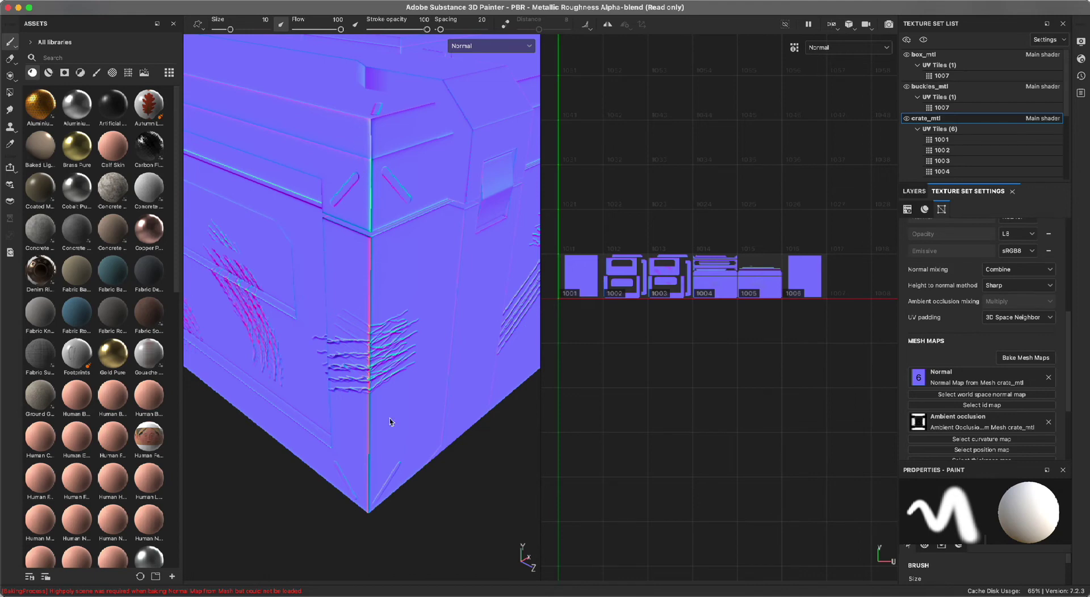
{"action": "right_click_drag", "start_coordinate": [388, 415], "coordinate": [263, 372], "text": "alt"}
{"action": "left_click_drag", "start_coordinate": [262, 373], "coordinate": [402, 433], "text": "alt"}
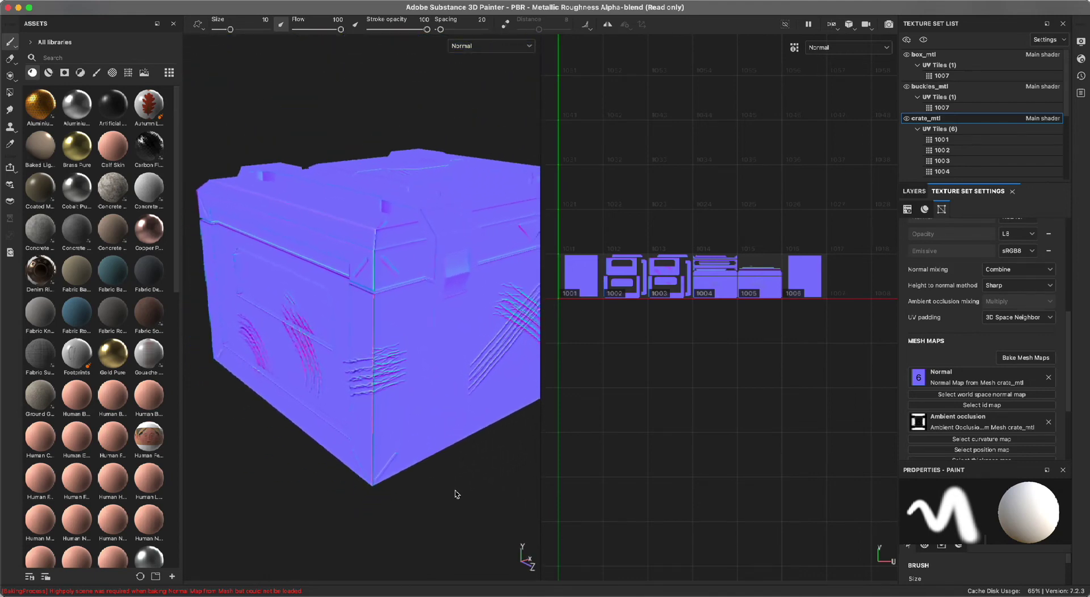
{"action": "left_click_drag", "start_coordinate": [457, 494], "coordinate": [450, 521], "text": "alt"}
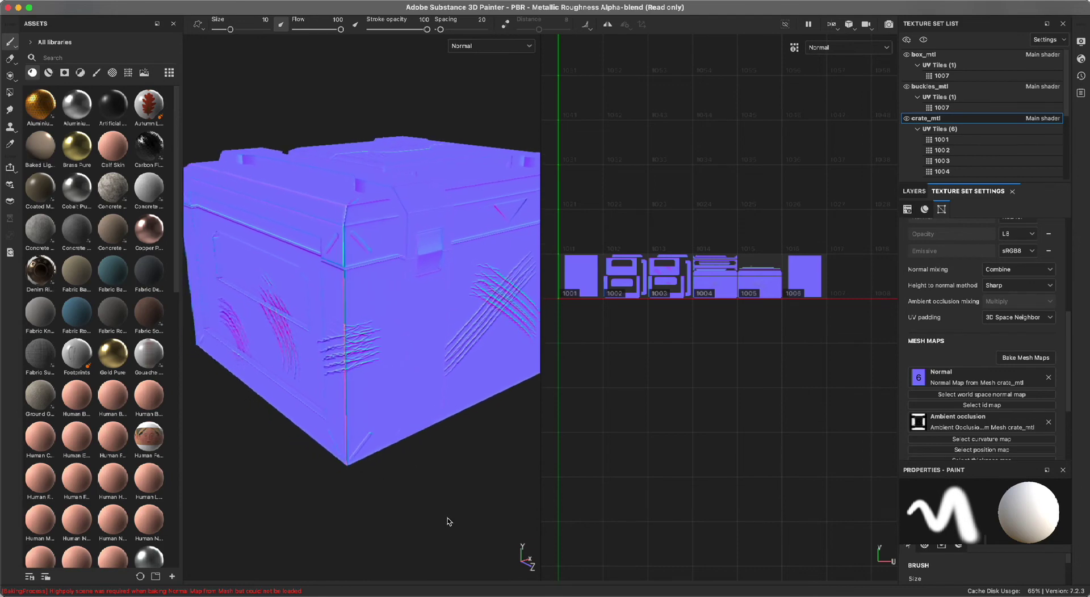
{"action": "left_click_drag", "start_coordinate": [483, 497], "coordinate": [404, 469], "text": "alt"}
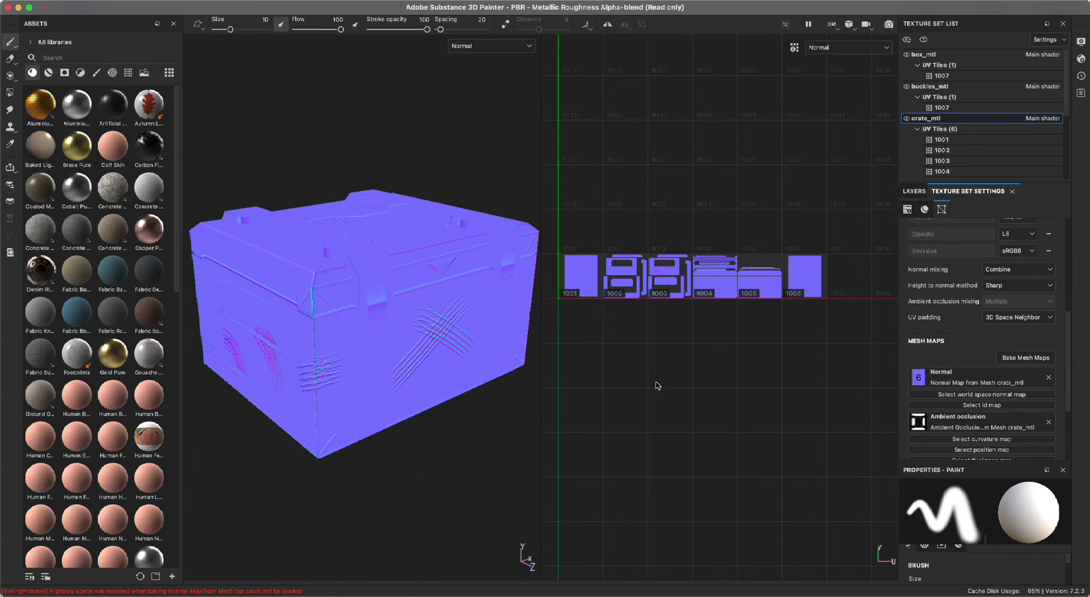
Open the mesh map baking settings, try a dilation width of 43 before restoring it to 32, and check the available output sizes.
{"action": "left_click", "coordinate": [1034, 358]}
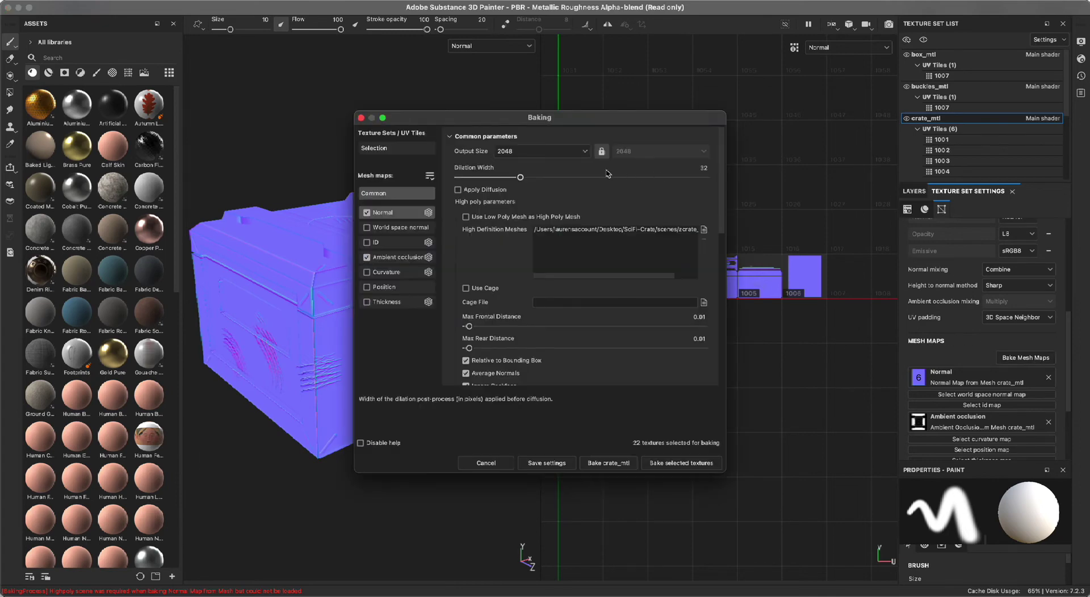
{"action": "left_click_drag", "start_coordinate": [532, 124], "coordinate": [634, 122]}
{"action": "left_click_drag", "start_coordinate": [621, 173], "coordinate": [642, 173]}
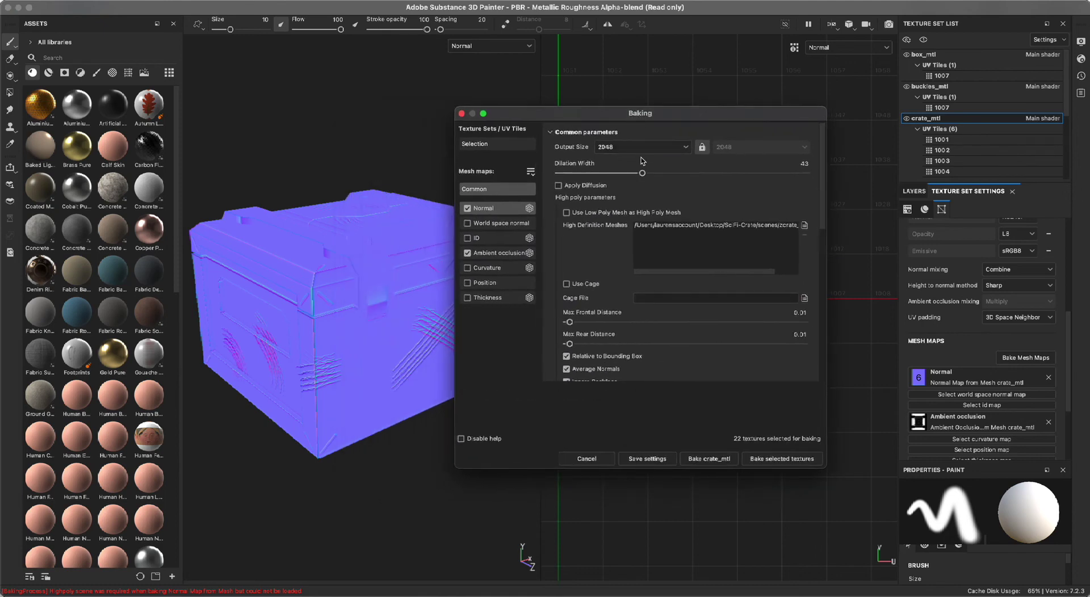
{"action": "left_click_drag", "start_coordinate": [643, 173], "coordinate": [621, 178]}
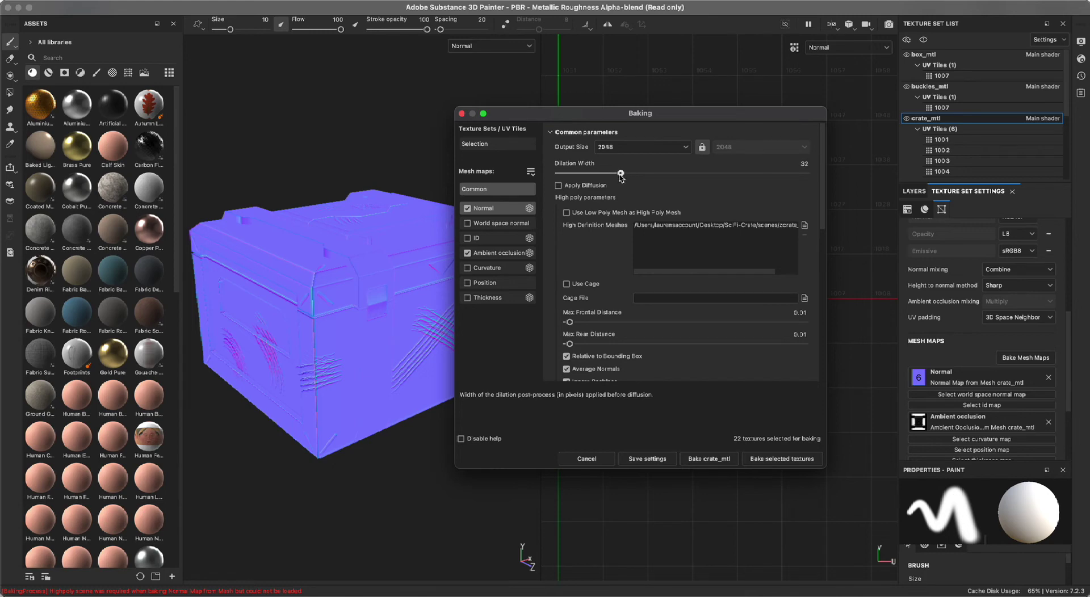
{"action": "left_click", "coordinate": [655, 147]}
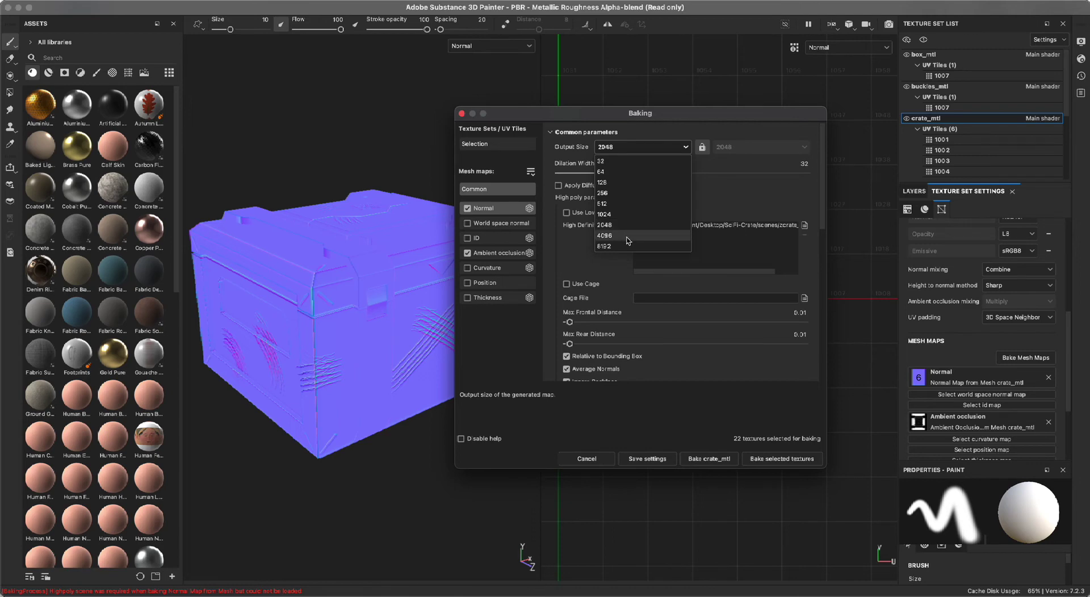
{"action": "key", "text": "Escape"}
Set the antialiasing in the bake's common parameters to Subsampling 2x2.
{"action": "scroll", "coordinate": [827, 211], "scroll_direction": "down", "scroll_amount": 4}
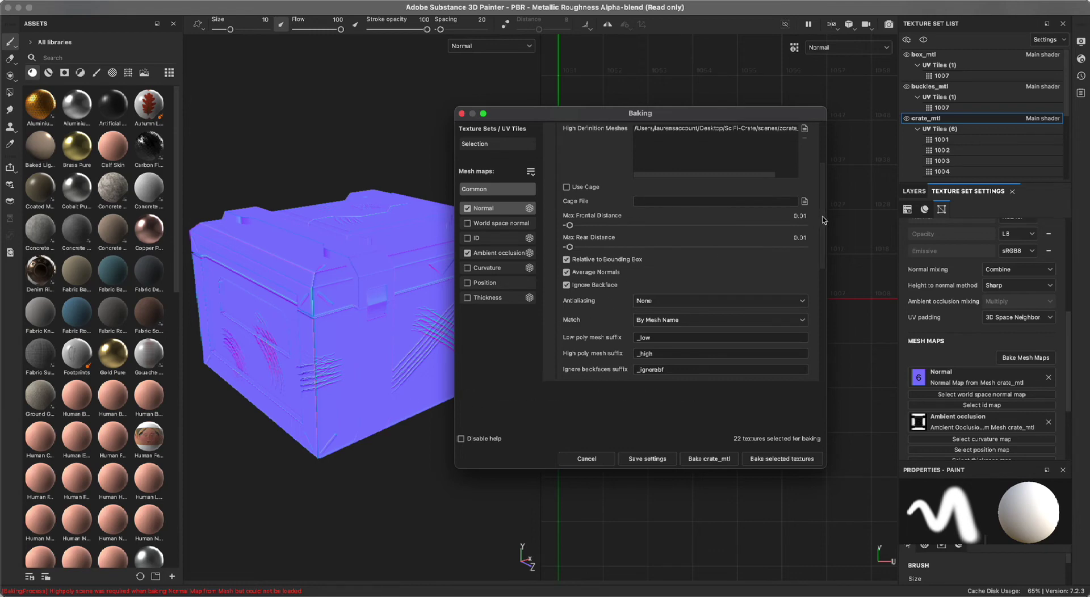
{"action": "scroll", "coordinate": [824, 212], "scroll_direction": "up", "scroll_amount": 2}
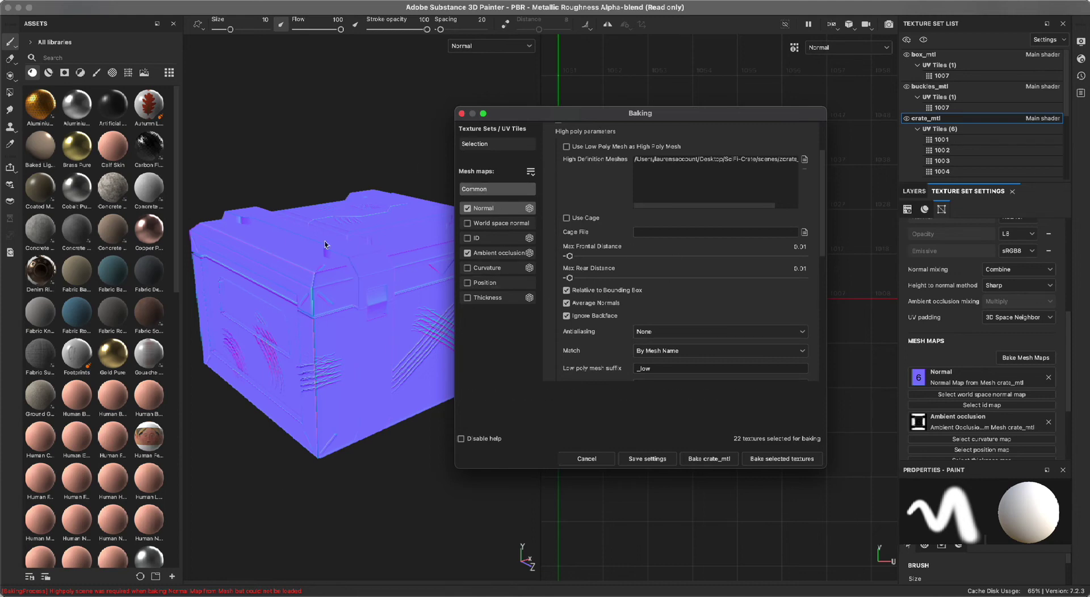
{"action": "scroll", "coordinate": [825, 219], "scroll_direction": "up", "scroll_amount": 3}
{"action": "scroll", "coordinate": [825, 210], "scroll_direction": "up", "scroll_amount": 1}
{"action": "scroll", "coordinate": [825, 204], "scroll_direction": "down", "scroll_amount": 5}
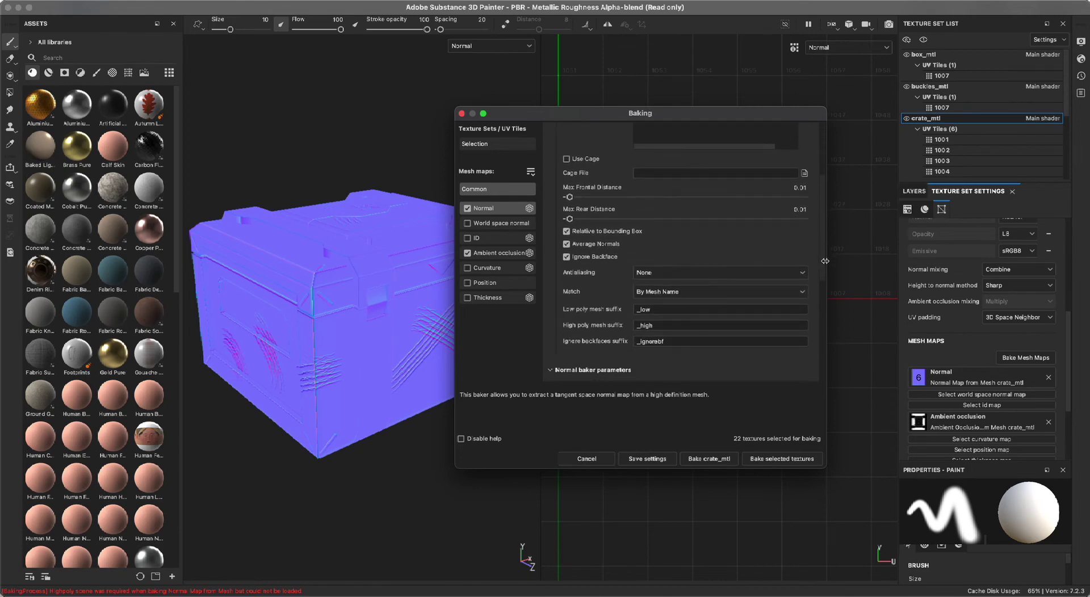
{"action": "left_click", "coordinate": [663, 273]}
{"action": "left_click", "coordinate": [662, 297]}
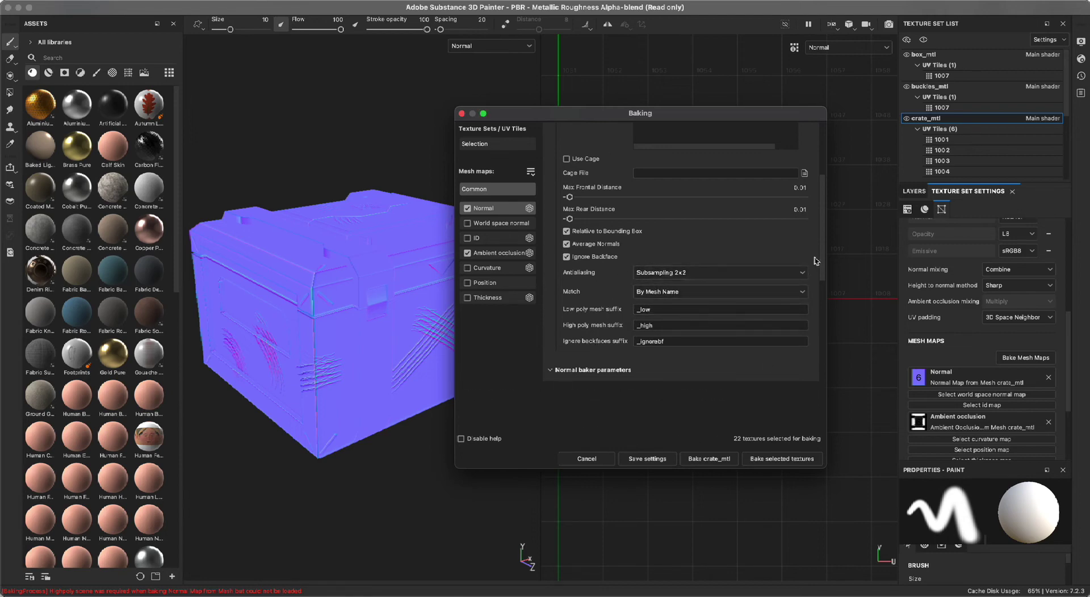
{"action": "left_click_drag", "start_coordinate": [822, 252], "coordinate": [821, 195]}
{"action": "scroll", "coordinate": [607, 218], "scroll_direction": "down", "scroll_amount": 5}
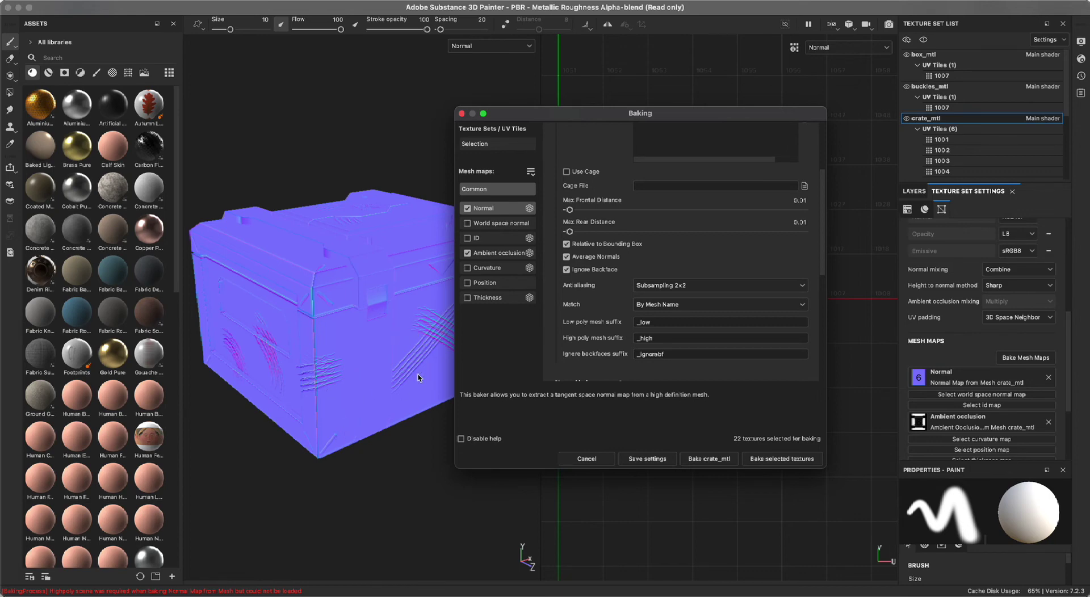
Add the world space normal, curvature, position and thickness maps to the bake, leaving the ID map excluded.
{"action": "left_click_drag", "start_coordinate": [545, 113], "coordinate": [589, 101]}
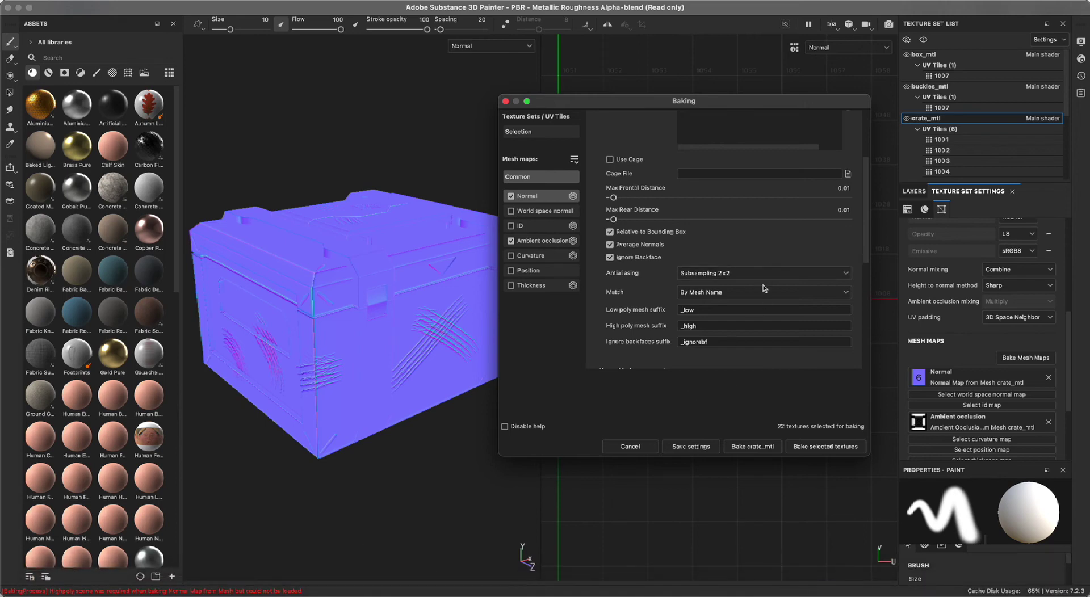
{"action": "scroll", "coordinate": [864, 229], "scroll_direction": "up", "scroll_amount": 4}
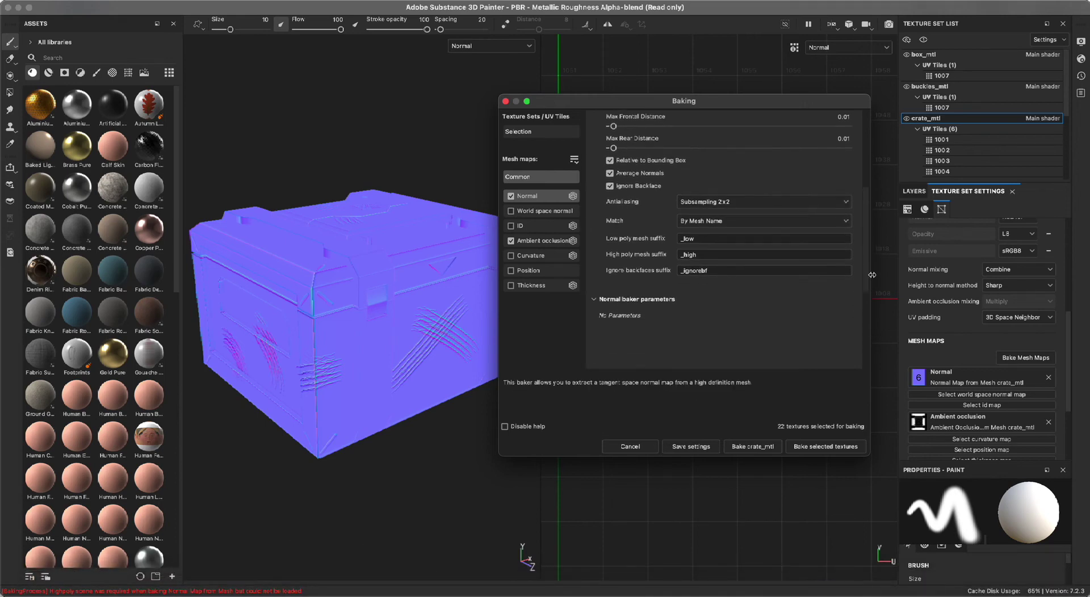
{"action": "scroll", "coordinate": [863, 229], "scroll_direction": "down", "scroll_amount": 4}
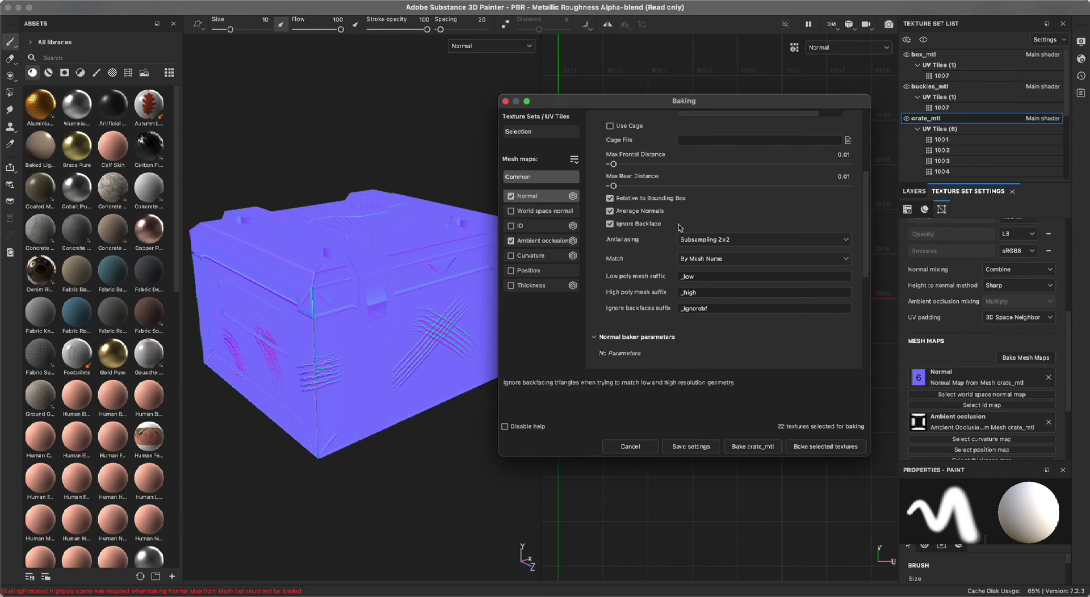
{"action": "left_click", "coordinate": [511, 211]}
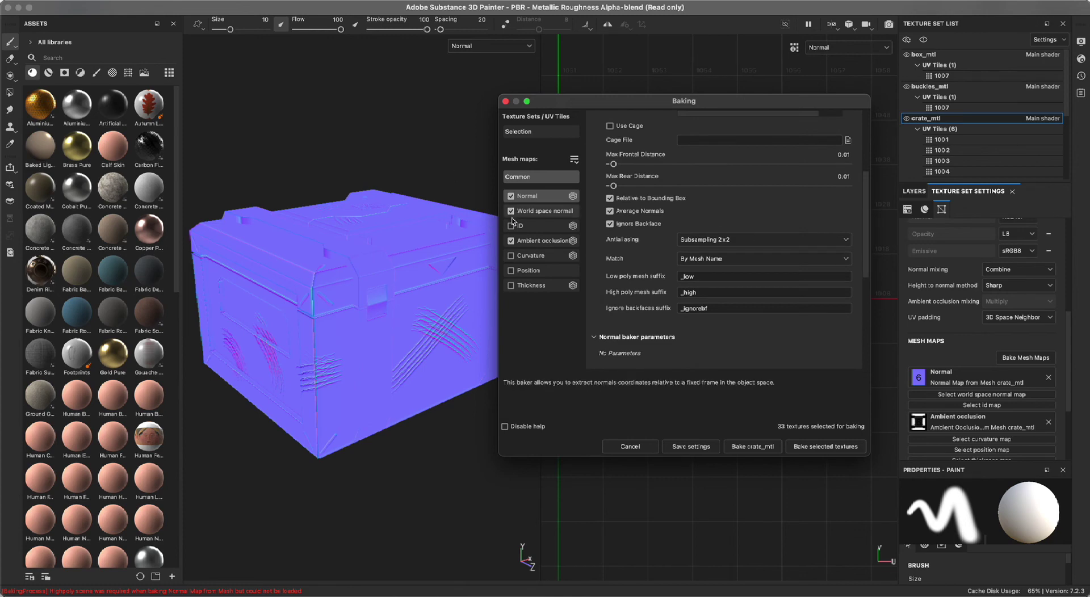
{"action": "left_click", "coordinate": [511, 226]}
{"action": "left_click", "coordinate": [510, 255]}
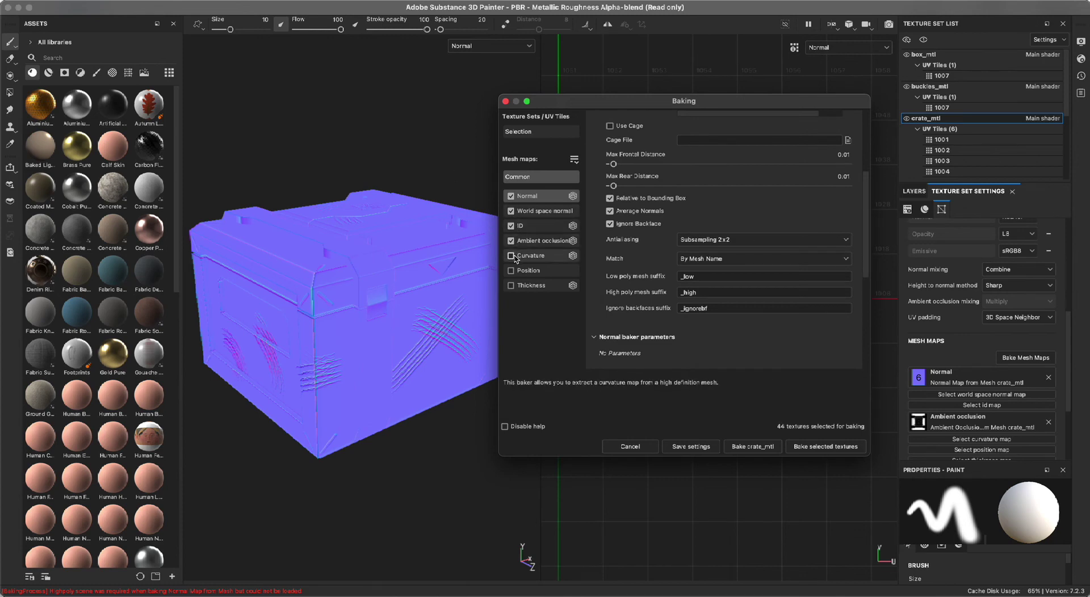
{"action": "left_click", "coordinate": [512, 271]}
{"action": "left_click", "coordinate": [513, 286]}
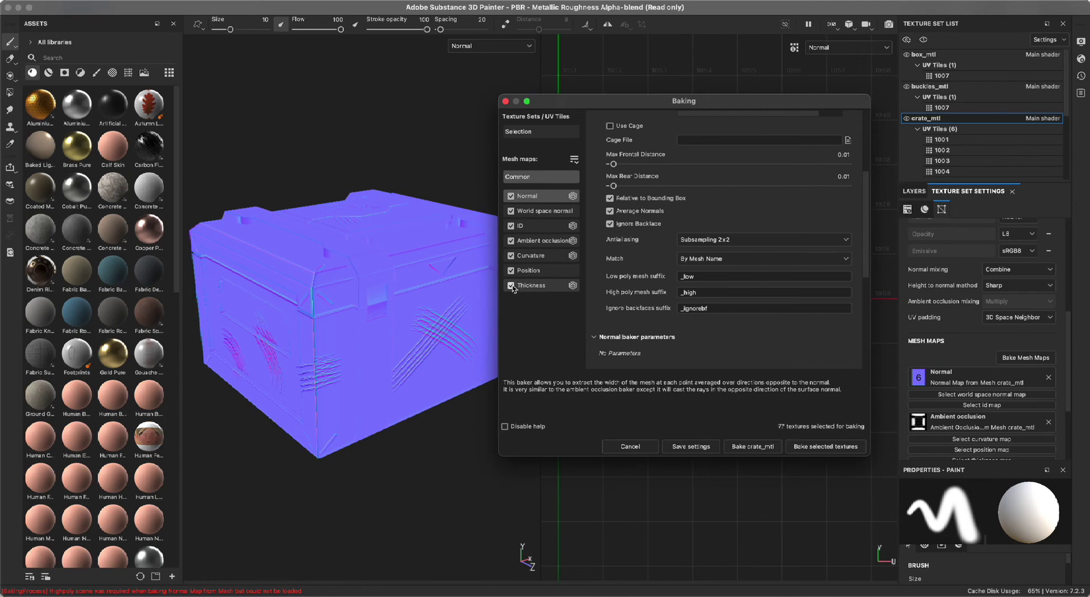
{"action": "left_click", "coordinate": [511, 226]}
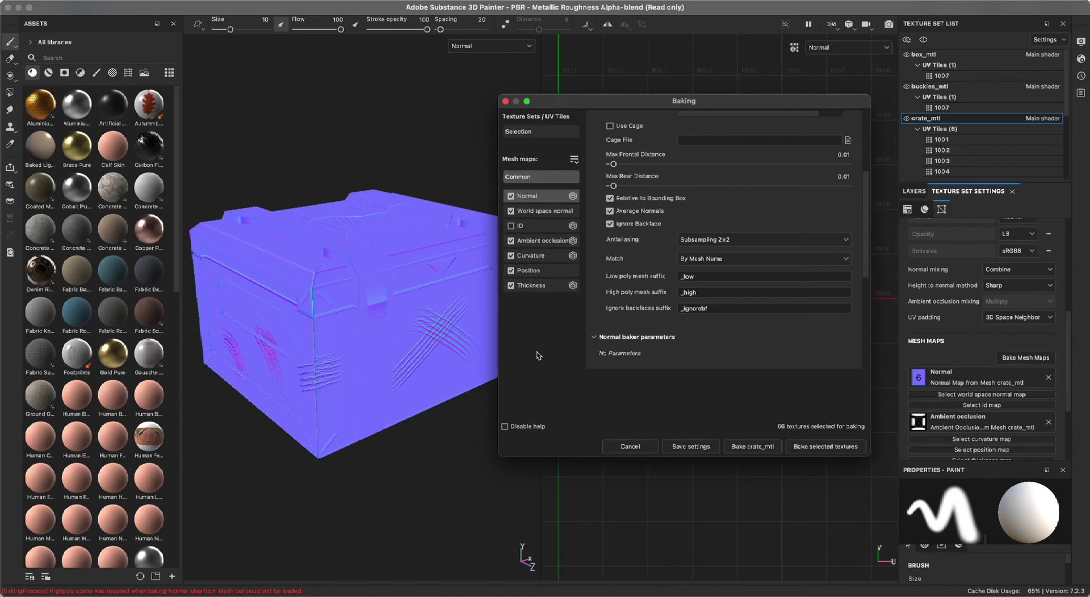
Exclude the handles_mtl texture set from the bake selection and bake the selected textures.
{"action": "left_click", "coordinate": [533, 132]}
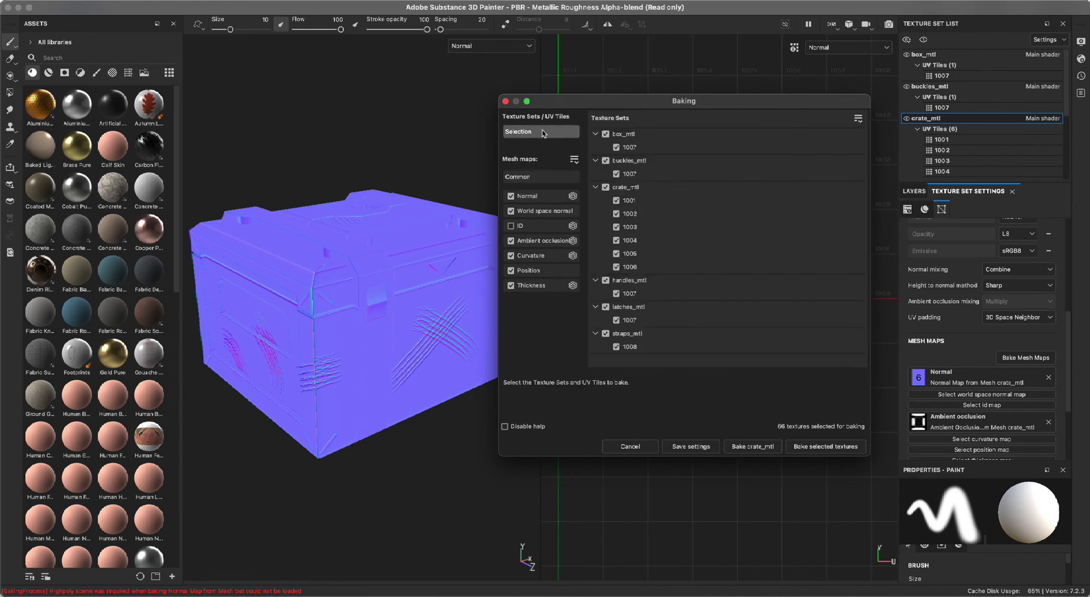
{"action": "left_click_drag", "start_coordinate": [870, 456], "coordinate": [902, 529]}
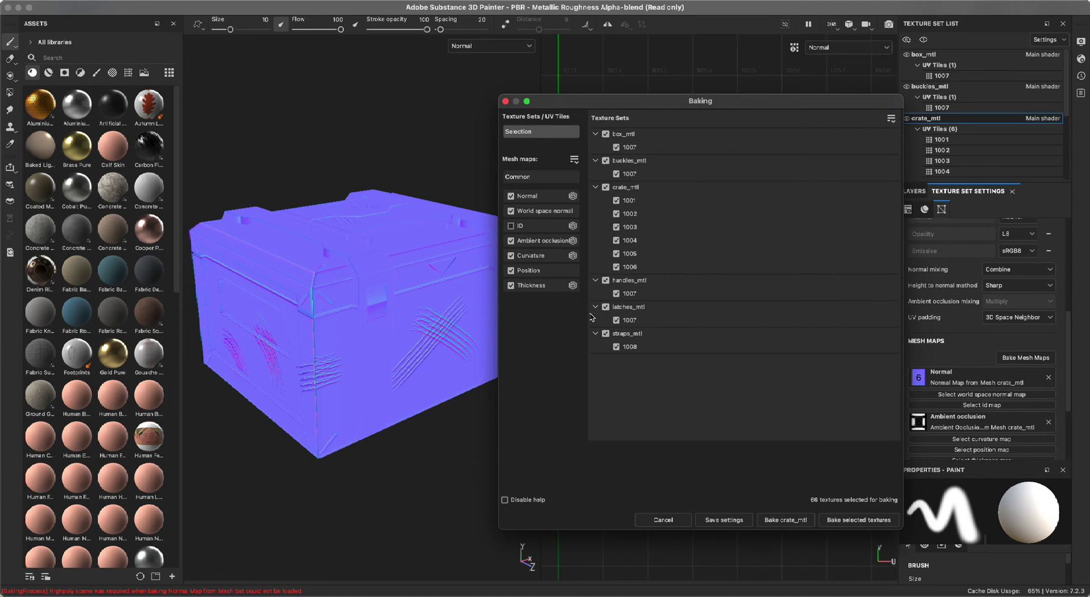
{"action": "left_click", "coordinate": [605, 280]}
{"action": "left_click", "coordinate": [534, 177]}
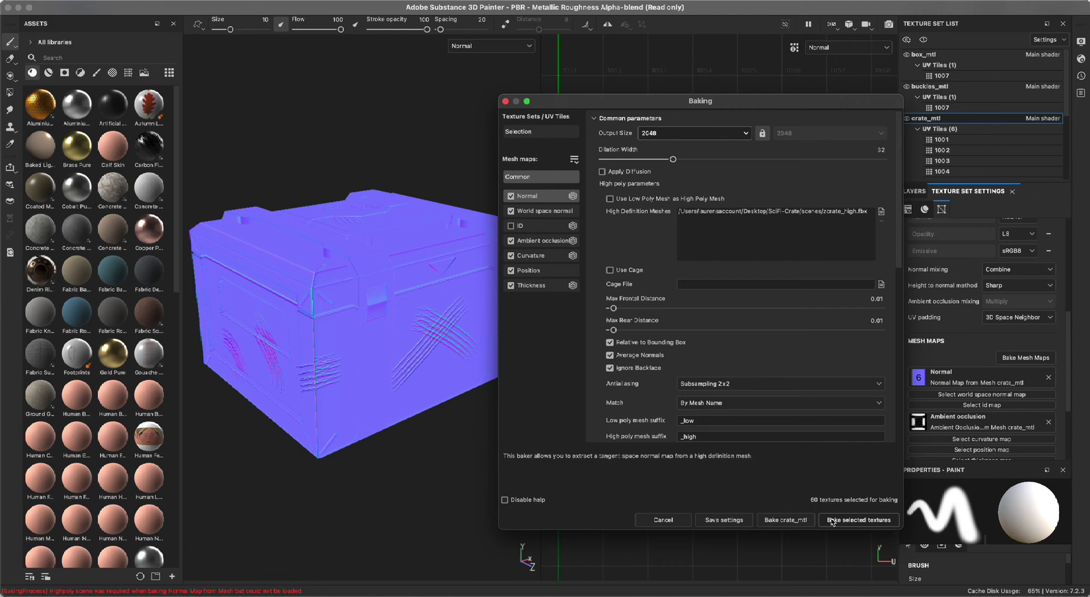
{"action": "left_click", "coordinate": [832, 521]}
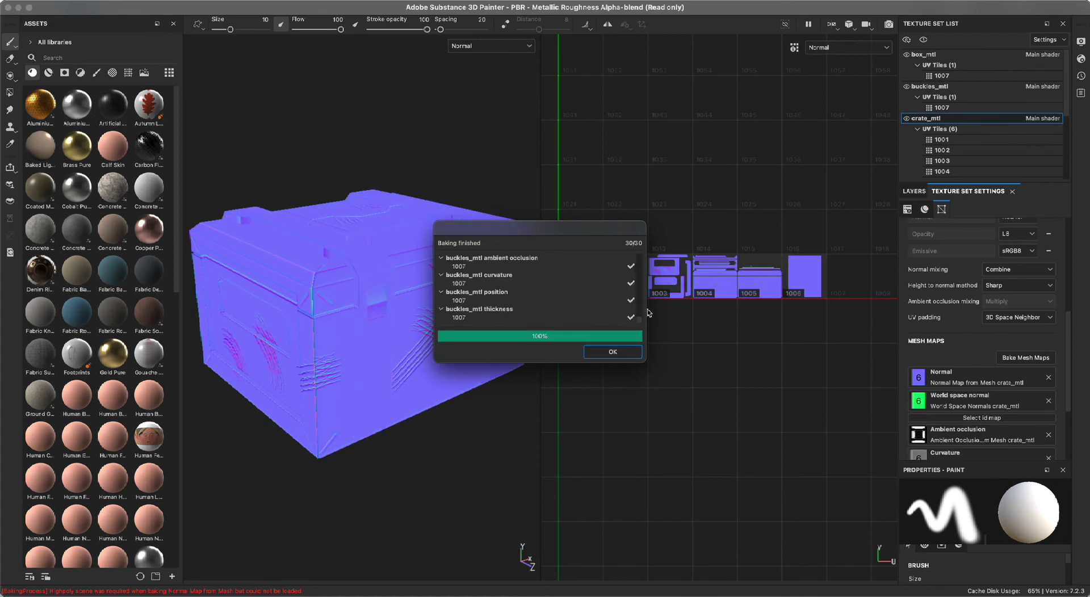
{"action": "mouse_move", "coordinate": [643, 318]}
{"action": "left_mouse_down"}
{"action": "mouse_move", "coordinate": [643, 262]}
{"action": "mouse_move", "coordinate": [645, 332]}
{"action": "left_mouse_up"}
{"action": "left_click", "coordinate": [613, 352]}
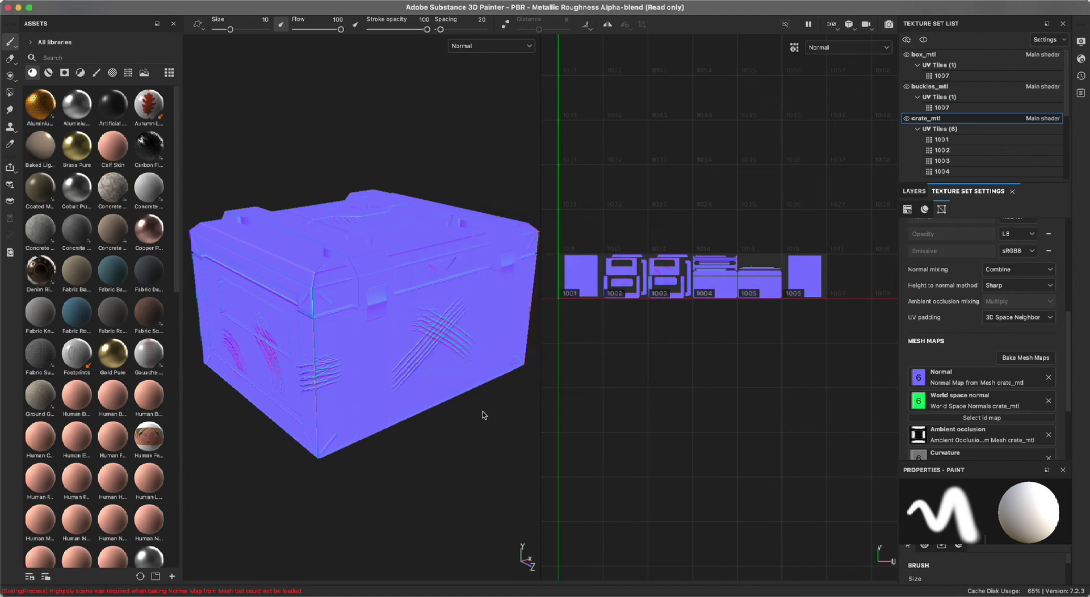
Cycle the crate's display through all of its mesh maps, from world space normal to thickness, and return to the normal map.
{"action": "left_click_drag", "start_coordinate": [481, 412], "coordinate": [448, 413], "text": "alt"}
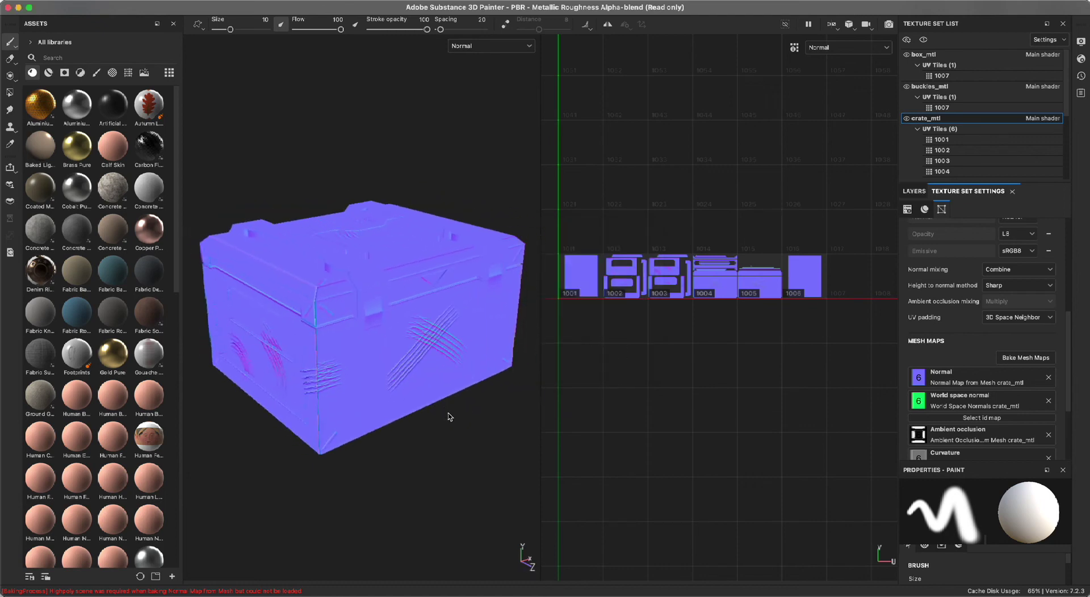
{"action": "key", "text": "b"}
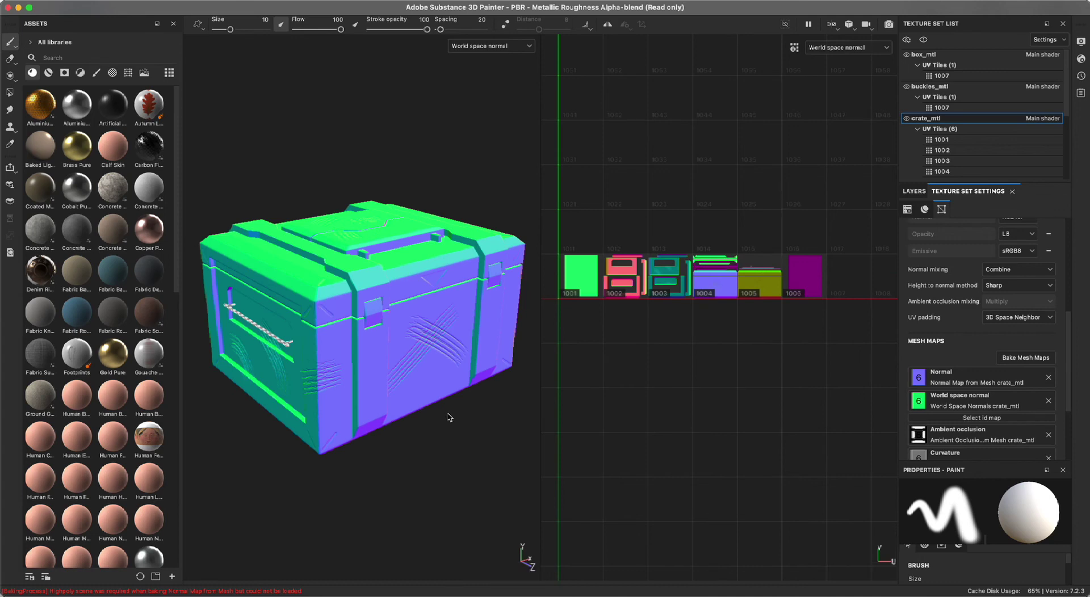
{"action": "key", "text": "b"}
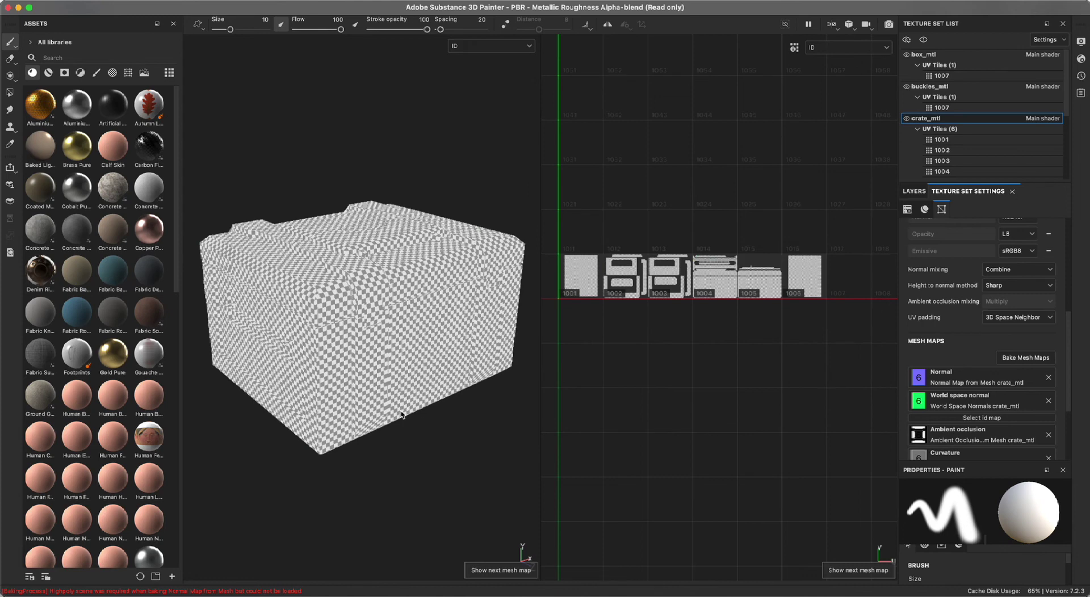
{"action": "key", "text": "b"}
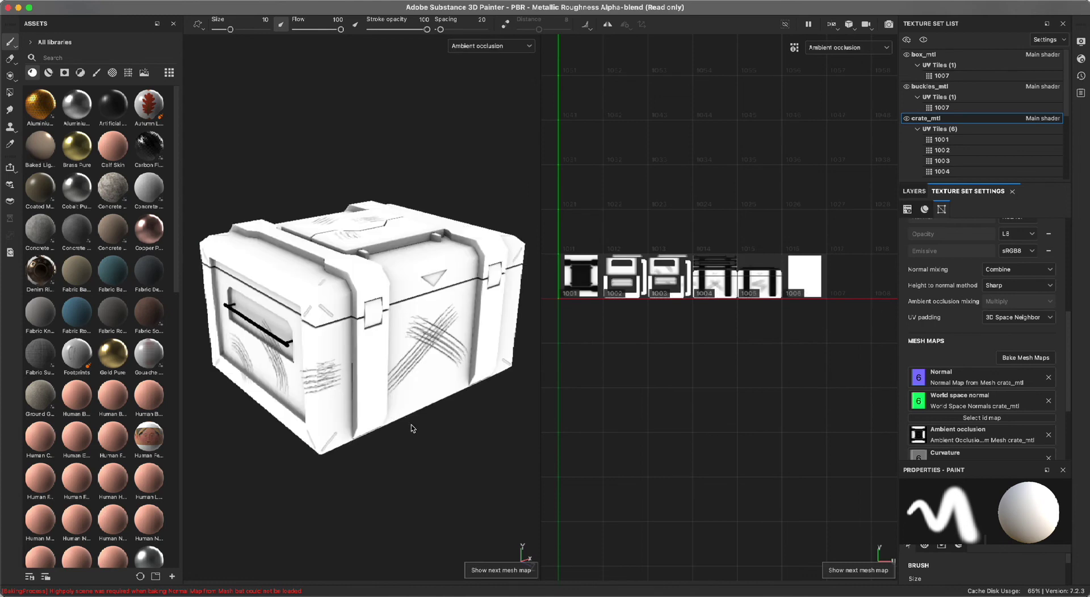
{"action": "key", "text": "b"}
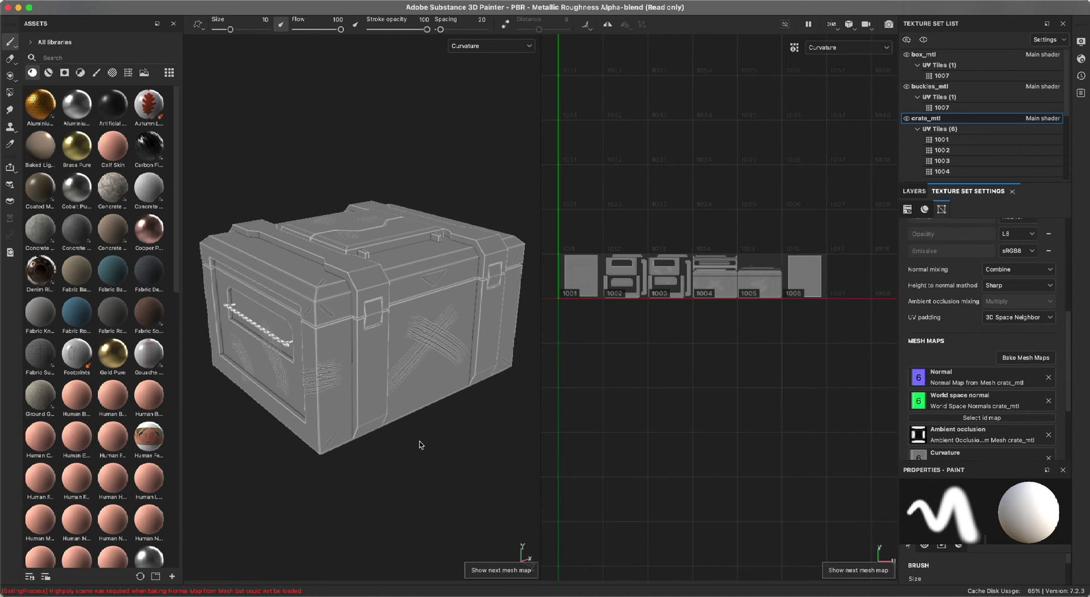
{"action": "key", "text": "b"}
{"action": "key", "text": "b"}
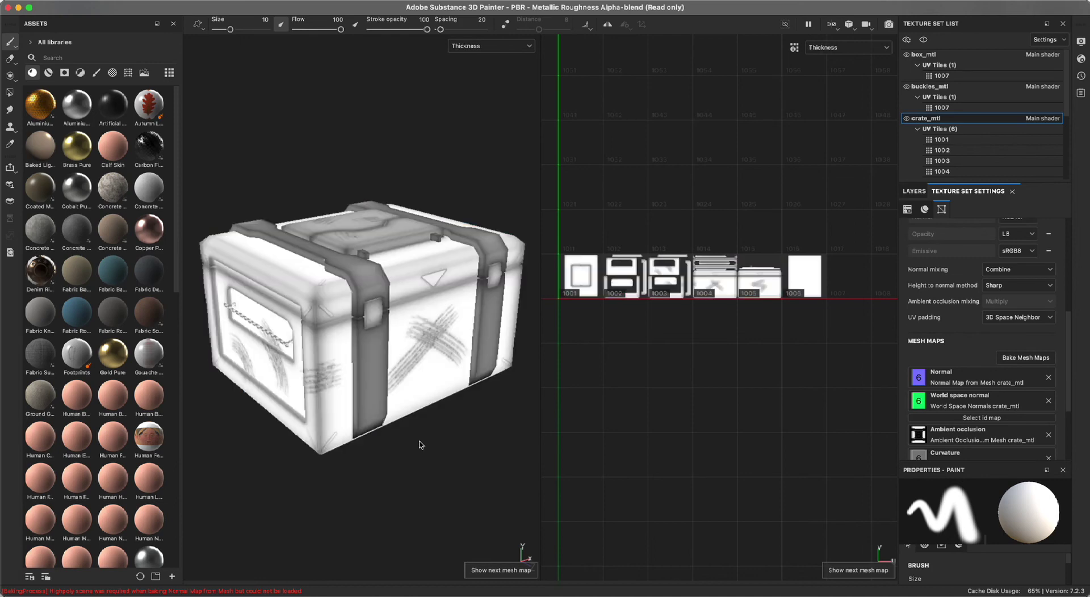
{"action": "key", "text": "b"}
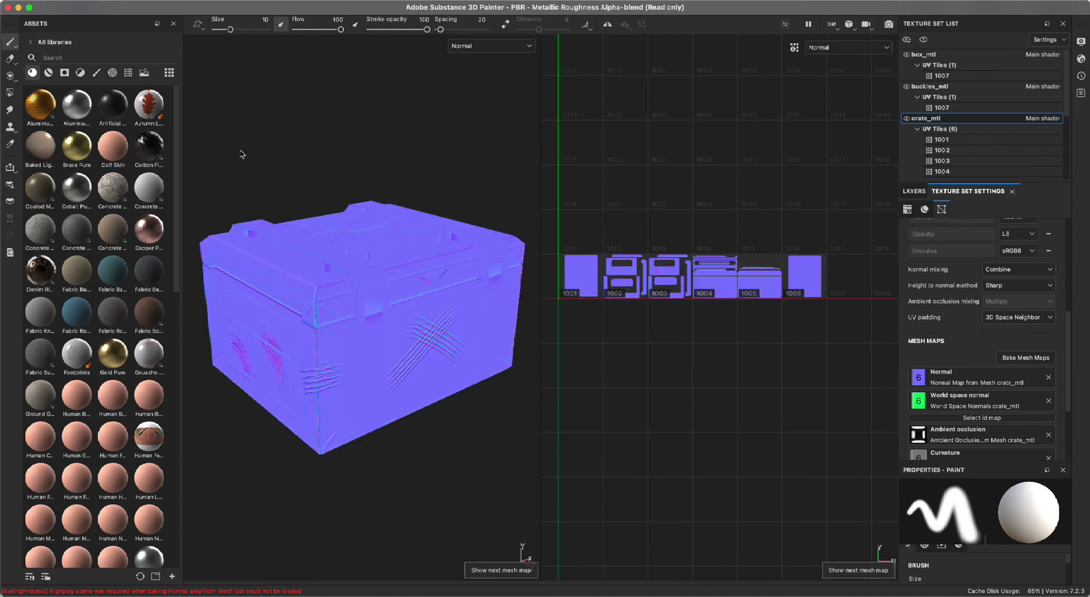
Switch the display to the world space normal map and examine it on the whole crate.
{"action": "right_click_drag", "start_coordinate": [433, 484], "coordinate": [370, 466], "text": "alt"}
{"action": "mouse_move", "coordinate": [370, 468]}
{"action": "left_mouse_down", "text": "alt"}
{"action": "mouse_move", "coordinate": [376, 505]}
{"action": "mouse_move", "coordinate": [382, 469]}
{"action": "left_mouse_up", "text": "alt"}
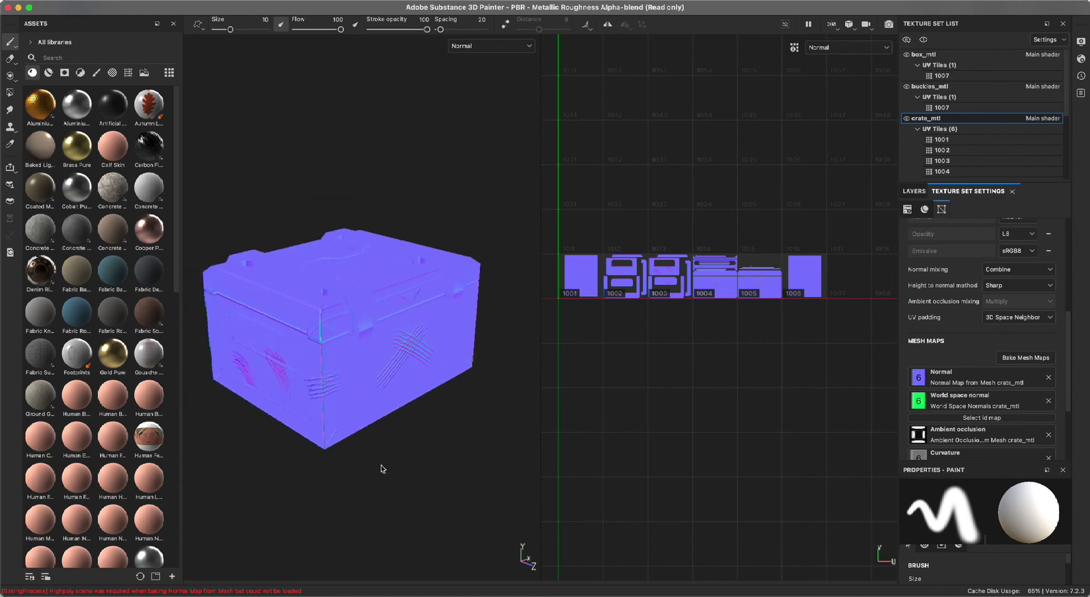
{"action": "key", "text": "b"}
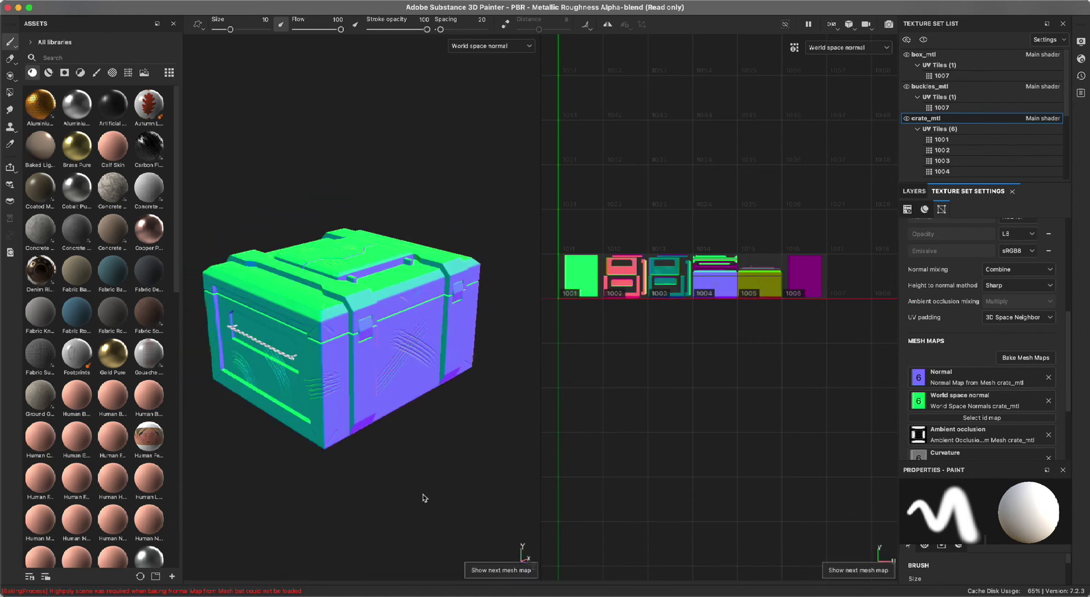
{"action": "mouse_move", "coordinate": [414, 501]}
{"action": "right_mouse_down", "text": "super"}
{"action": "mouse_move", "coordinate": [369, 500]}
{"action": "mouse_move", "coordinate": [392, 495]}
{"action": "mouse_move", "coordinate": [367, 470]}
{"action": "mouse_move", "coordinate": [416, 497]}
{"action": "right_mouse_up", "text": "super"}
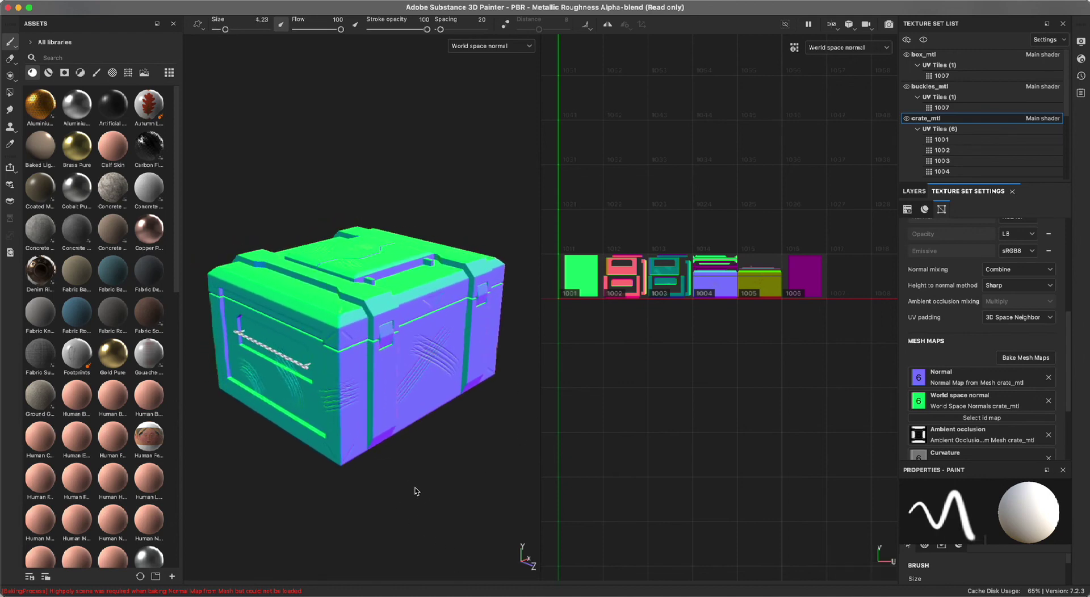
Display the crate's material again and restrict the bake selection to the handles_mtl texture set.
{"action": "key", "text": "m"}
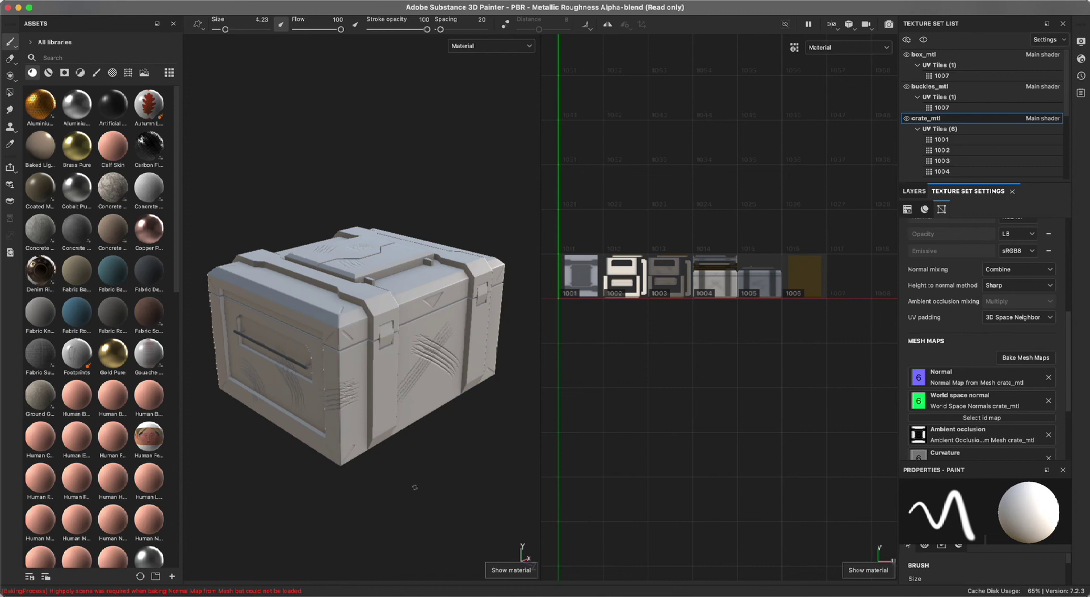
{"action": "left_click_drag", "start_coordinate": [430, 482], "coordinate": [397, 511], "text": "alt"}
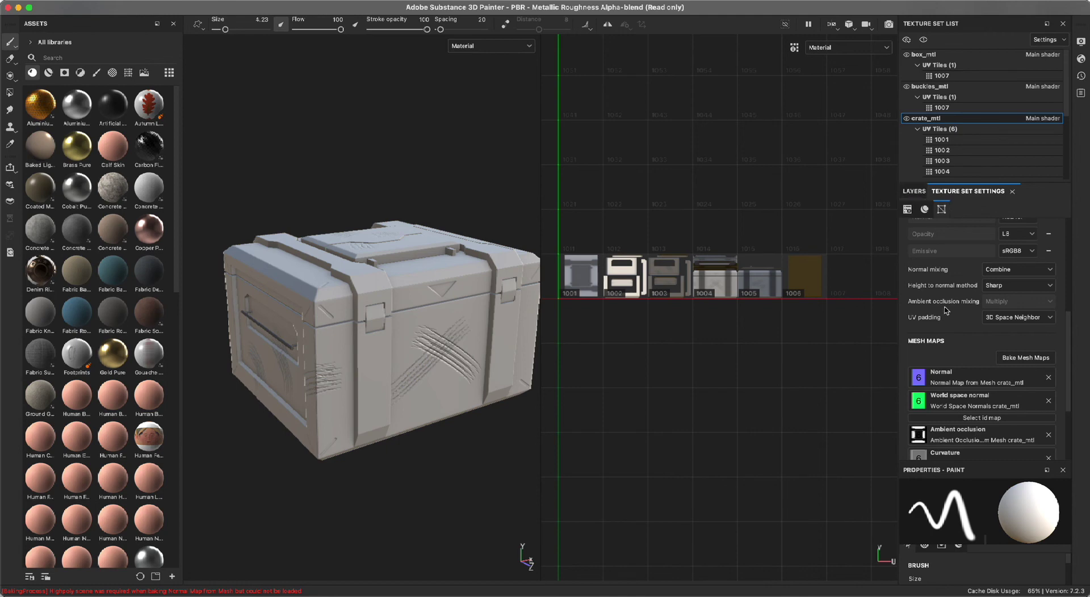
{"action": "left_click", "coordinate": [1027, 359]}
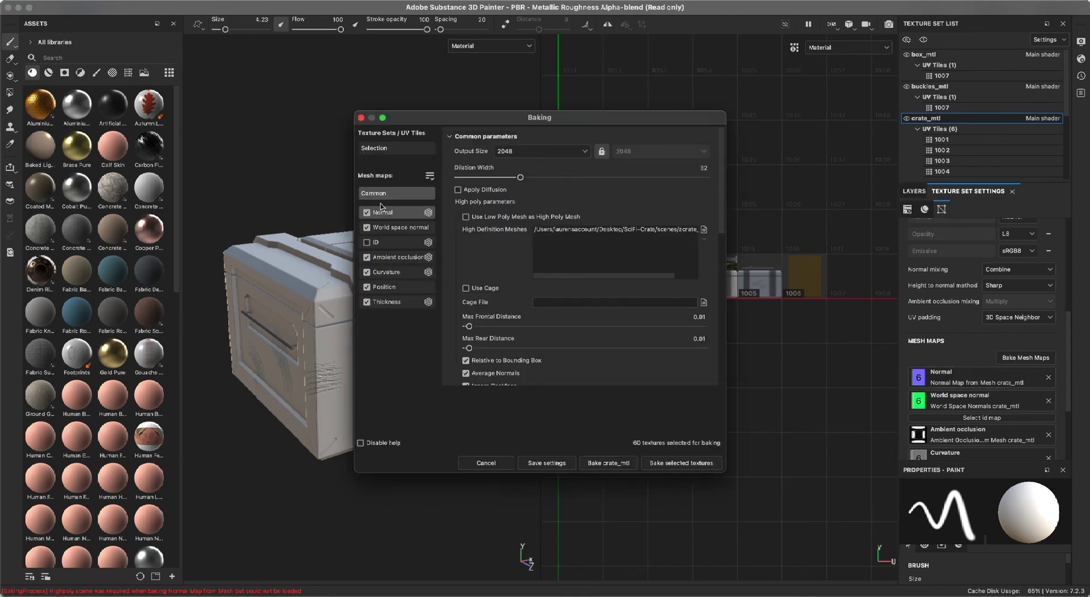
{"action": "left_click", "coordinate": [382, 151]}
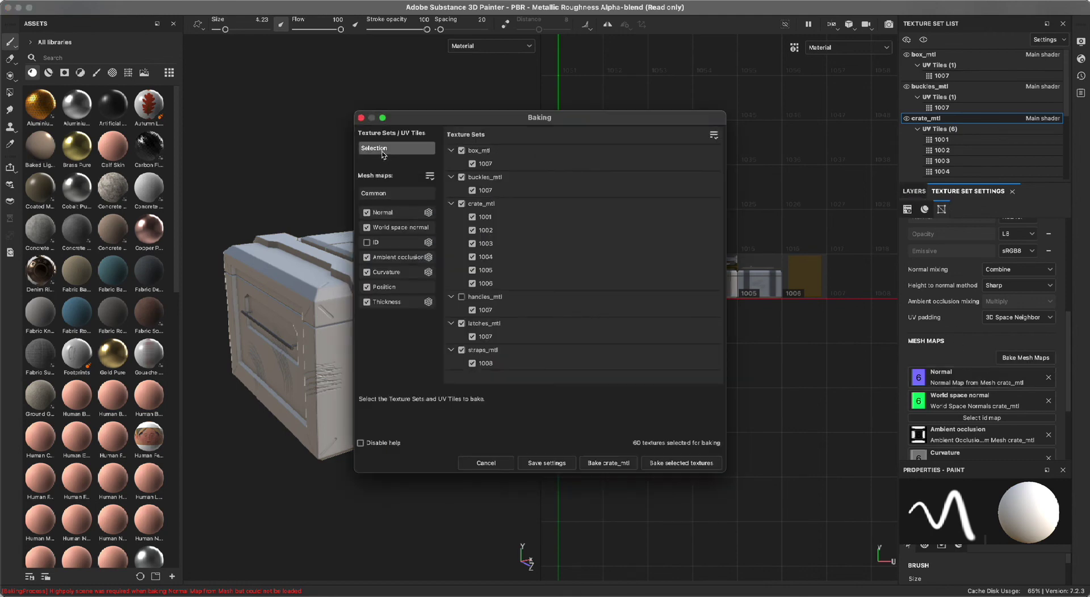
{"action": "left_click", "coordinate": [461, 151]}
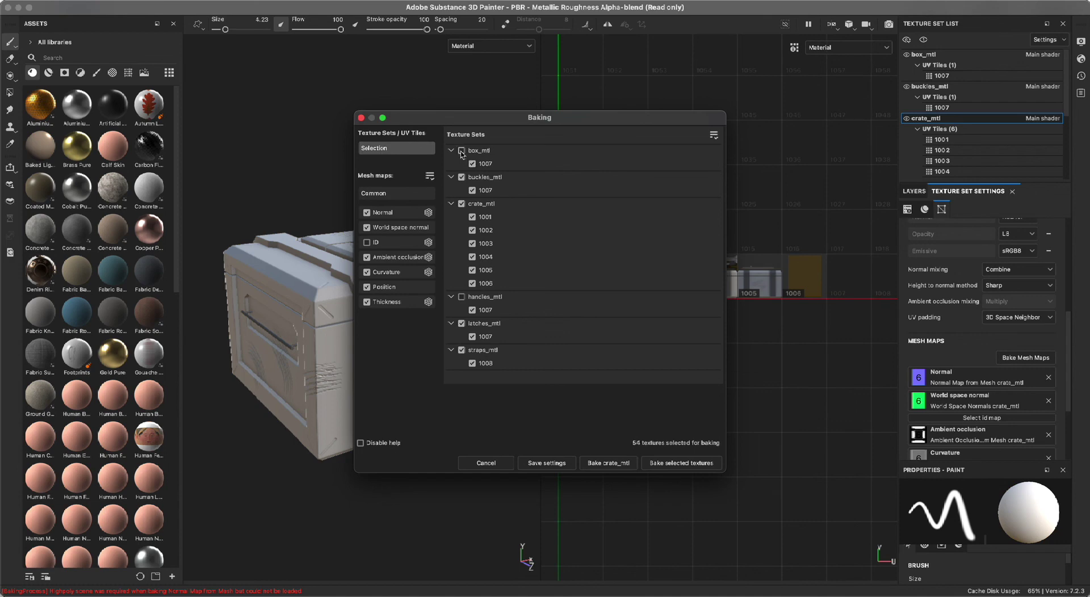
{"action": "left_click", "coordinate": [461, 203]}
{"action": "left_click", "coordinate": [461, 297]}
Replace the high definition mesh in the common baking parameters with crate_high.fbx from the scenes folder.
{"action": "left_click", "coordinate": [397, 195]}
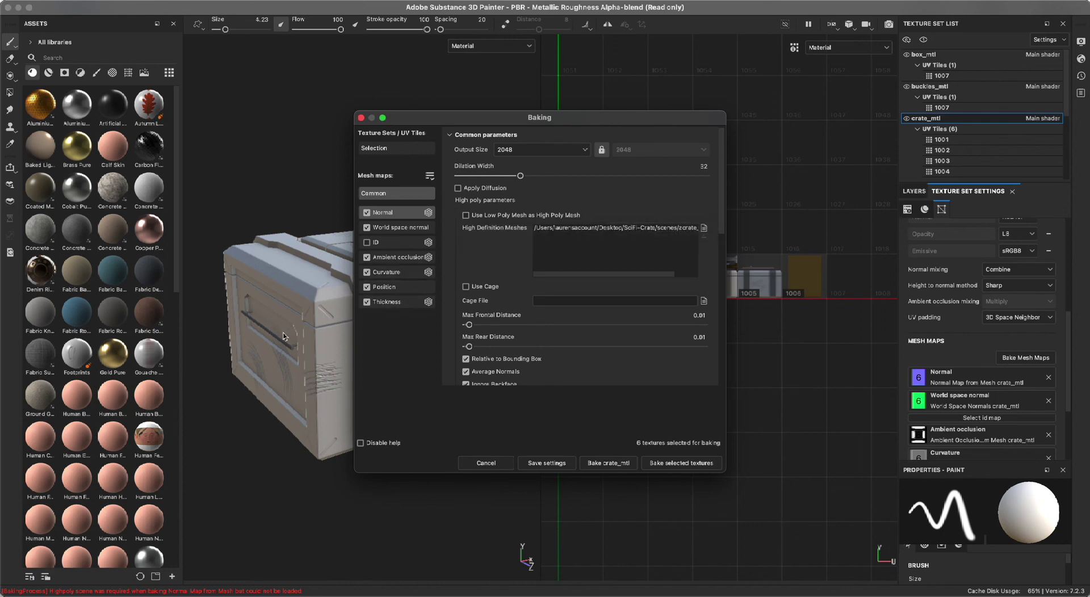
{"action": "left_click", "coordinate": [703, 228]}
{"action": "left_click", "coordinate": [789, 442]}
{"action": "left_click", "coordinate": [558, 230]}
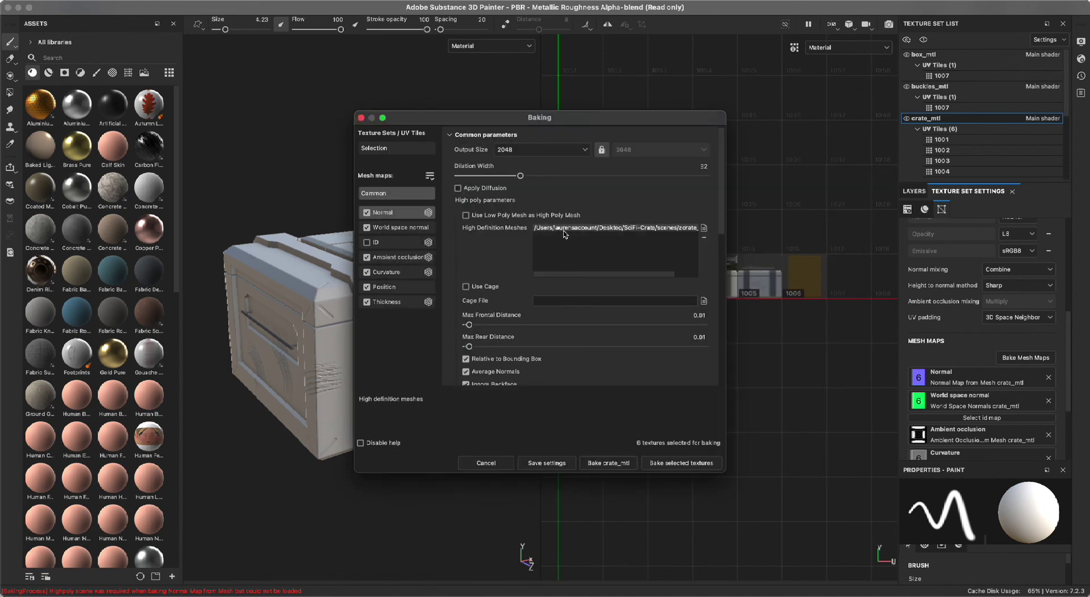
{"action": "left_click", "coordinate": [704, 240]}
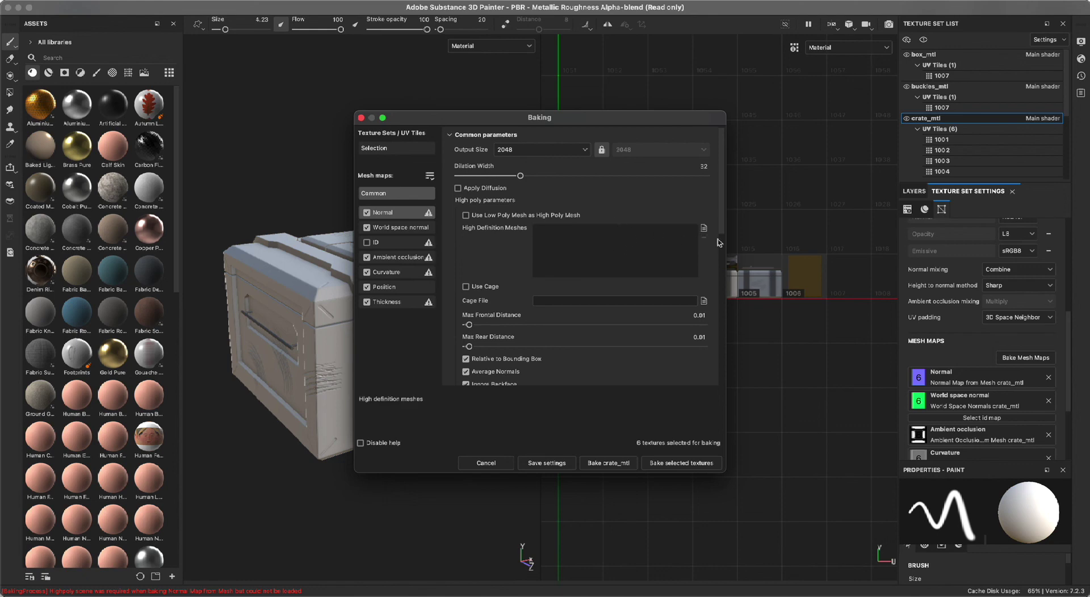
{"action": "left_click", "coordinate": [704, 229]}
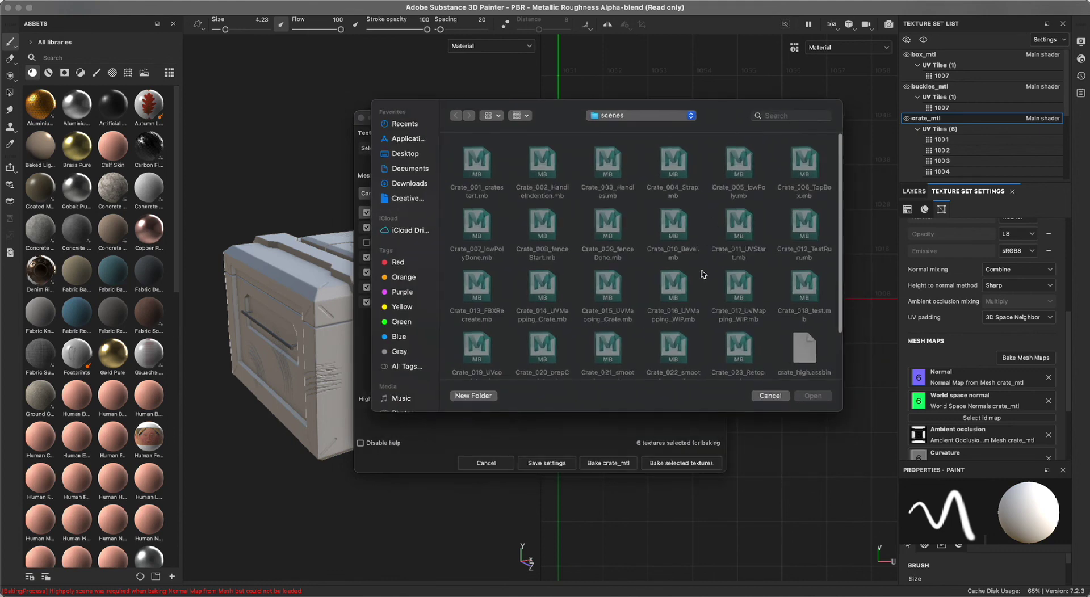
{"action": "scroll", "coordinate": [704, 272], "scroll_direction": "down", "scroll_amount": 3}
{"action": "left_click", "coordinate": [487, 337]}
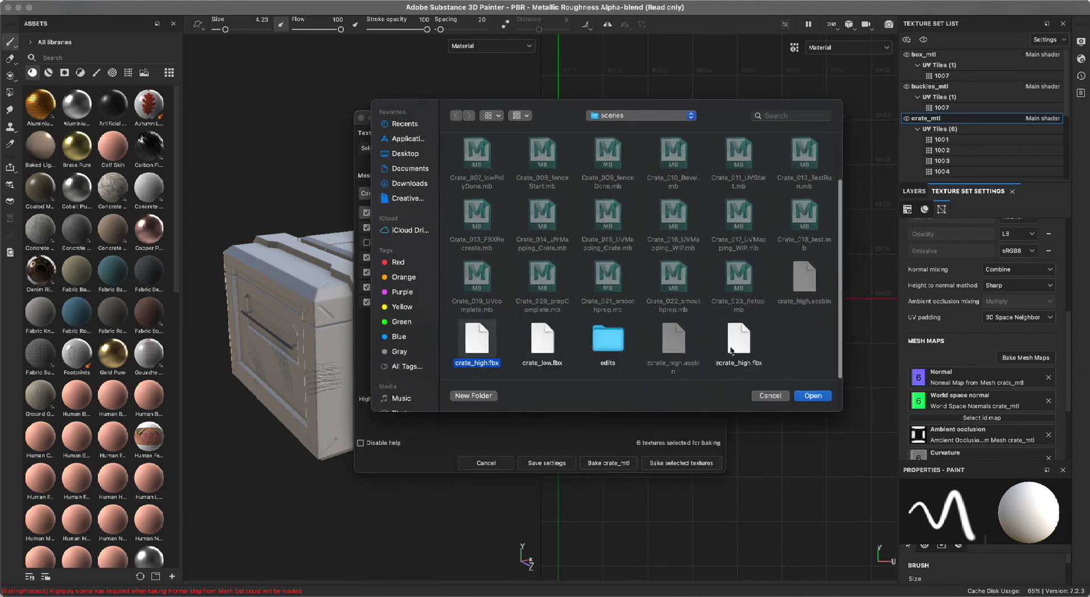
{"action": "left_click", "coordinate": [731, 351]}
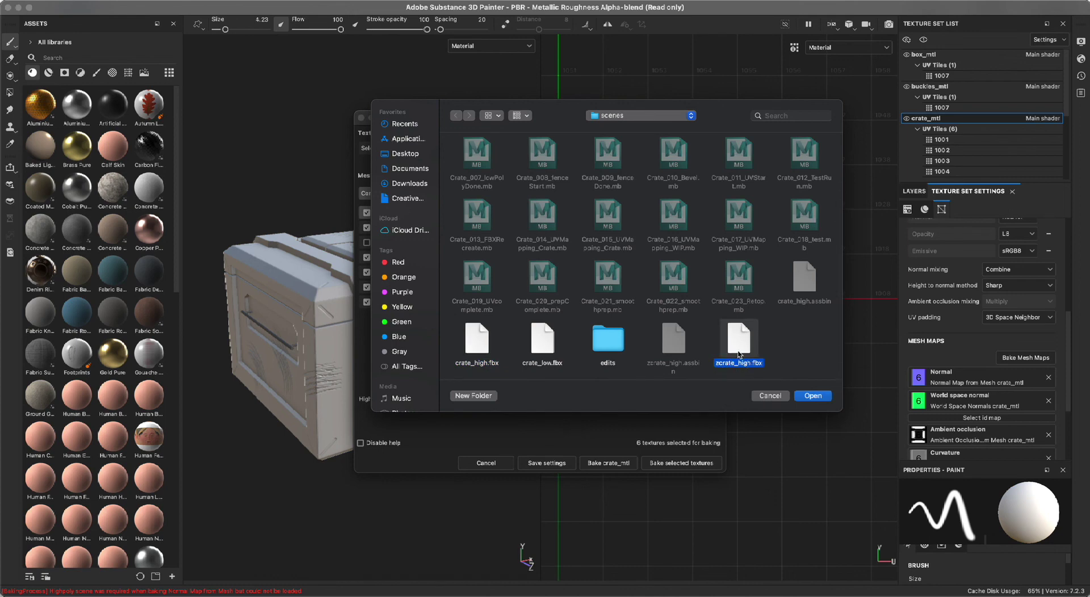
{"action": "left_click", "coordinate": [477, 358]}
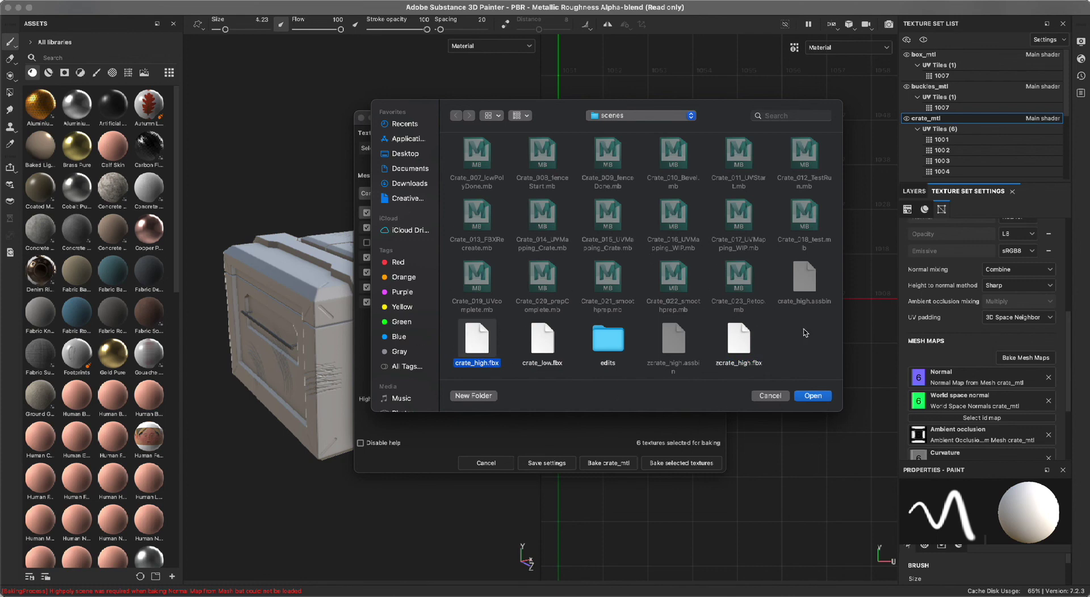
{"action": "left_click", "coordinate": [813, 395]}
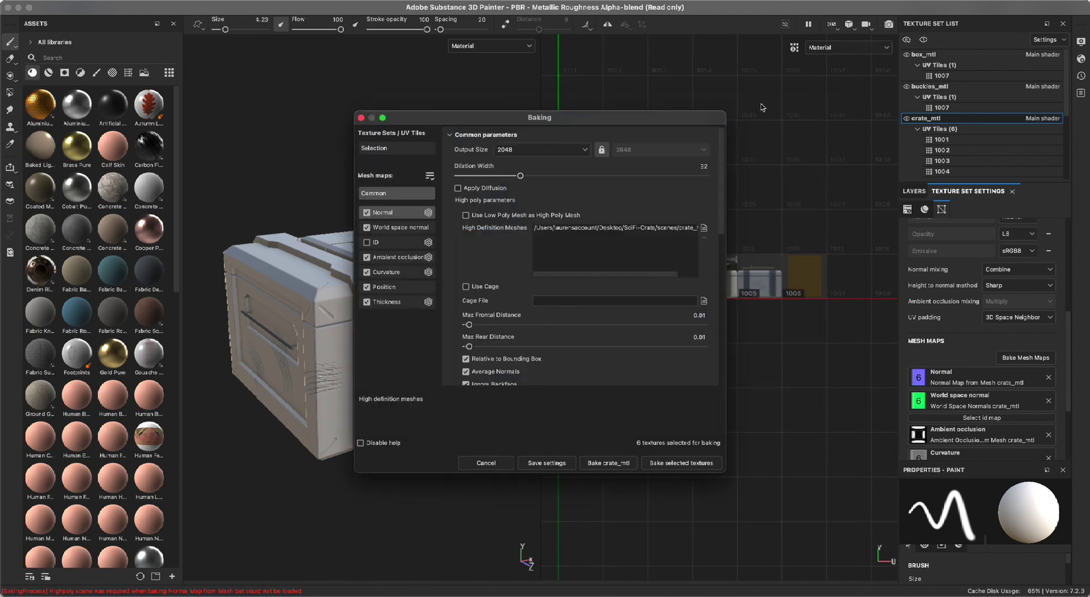
Bake the selected handles_mtl textures and dismiss the baking report.
{"action": "scroll", "coordinate": [578, 363], "scroll_direction": "down", "scroll_amount": 3}
{"action": "scroll", "coordinate": [579, 363], "scroll_direction": "up", "scroll_amount": 3}
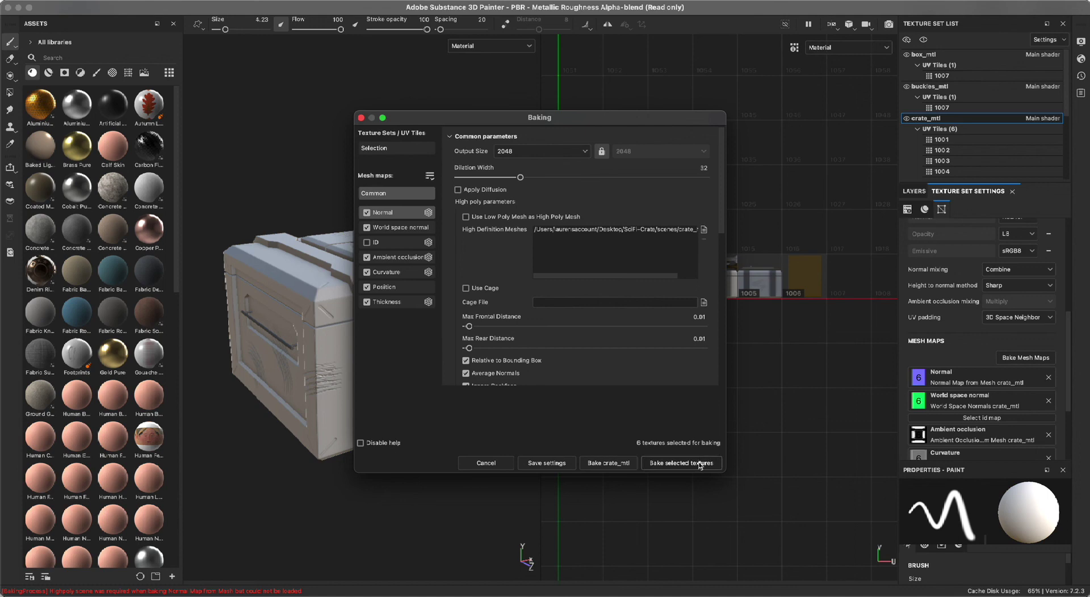
{"action": "left_click", "coordinate": [682, 463]}
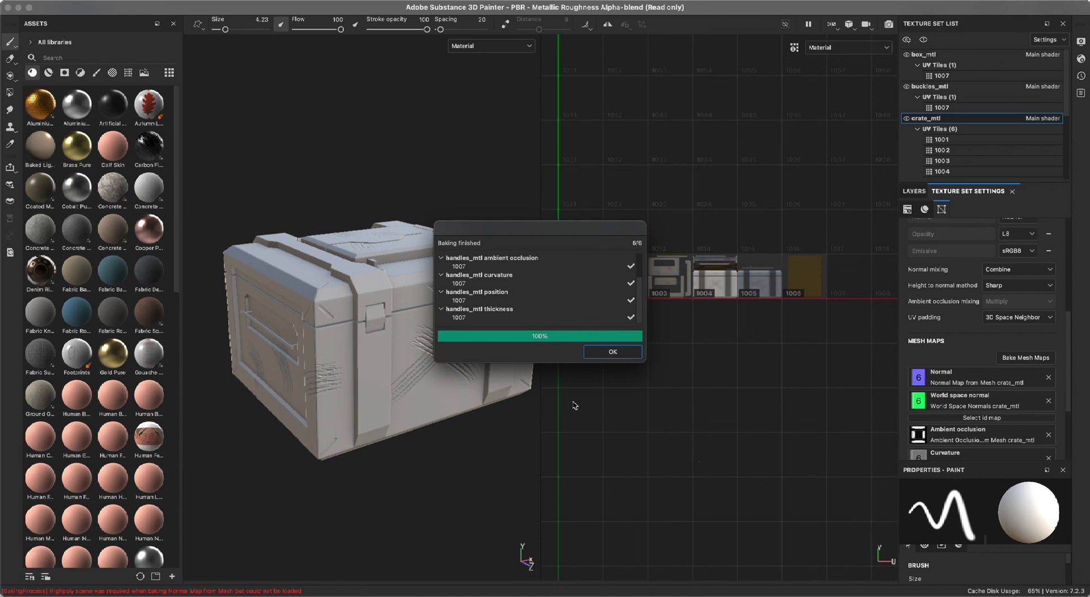
{"action": "left_click", "coordinate": [616, 351]}
Cycle the crate's display through its mesh maps, from world space normal through ambient occlusion, position and thickness to the normal map.
{"action": "left_click_drag", "start_coordinate": [402, 482], "coordinate": [390, 486], "text": "alt"}
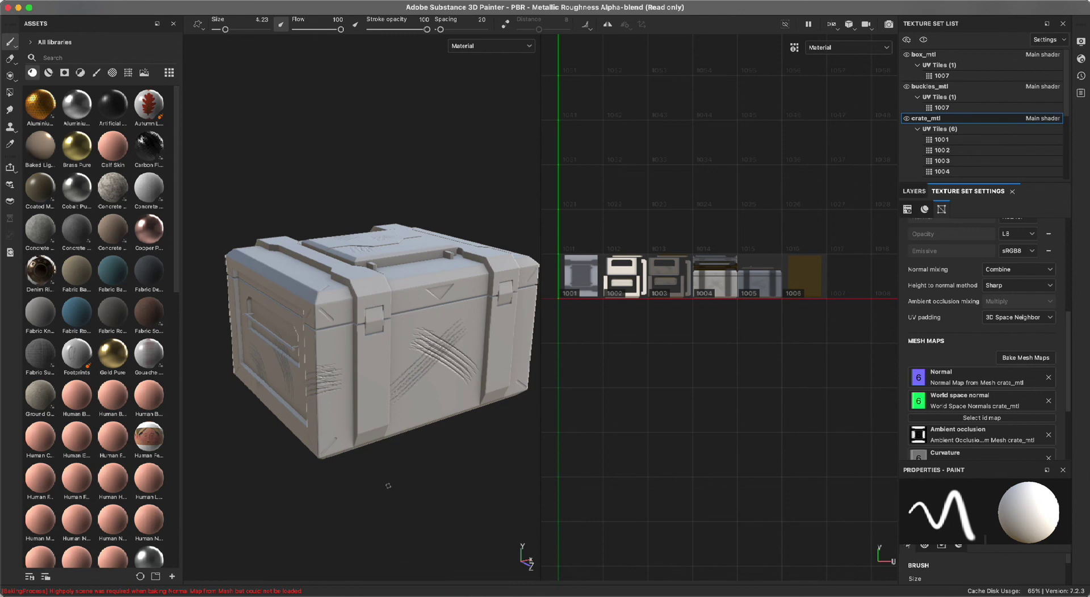
{"action": "key", "text": "b"}
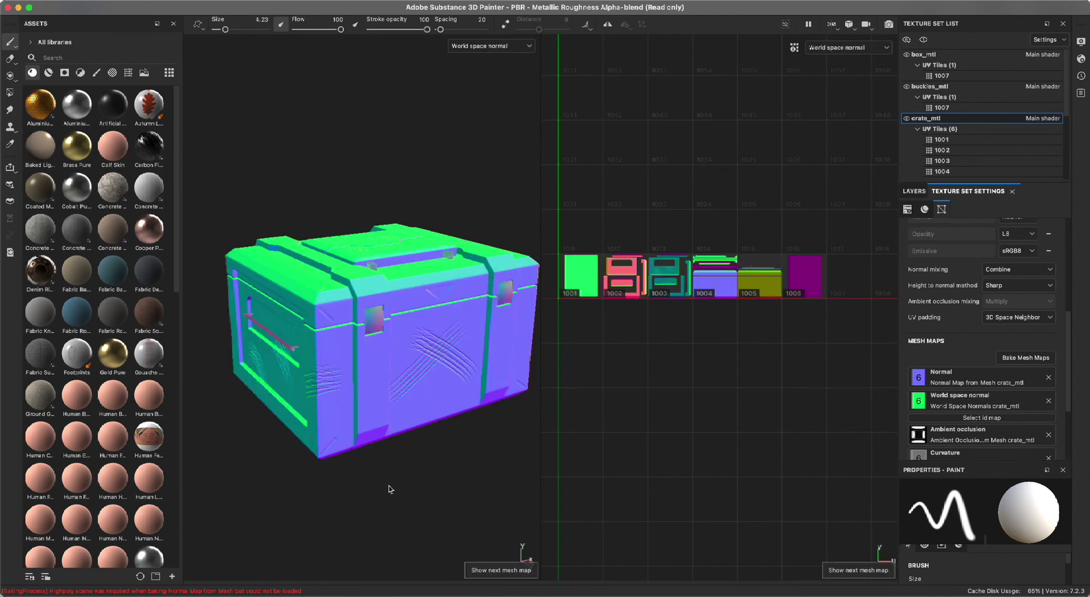
{"action": "key", "text": "b"}
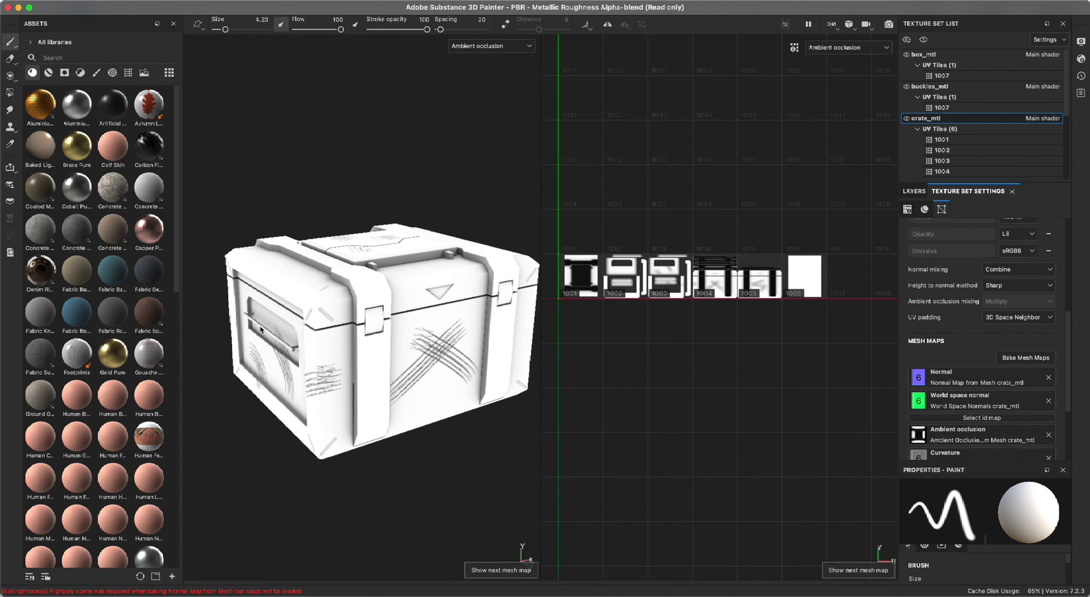
{"action": "key", "text": "b"}
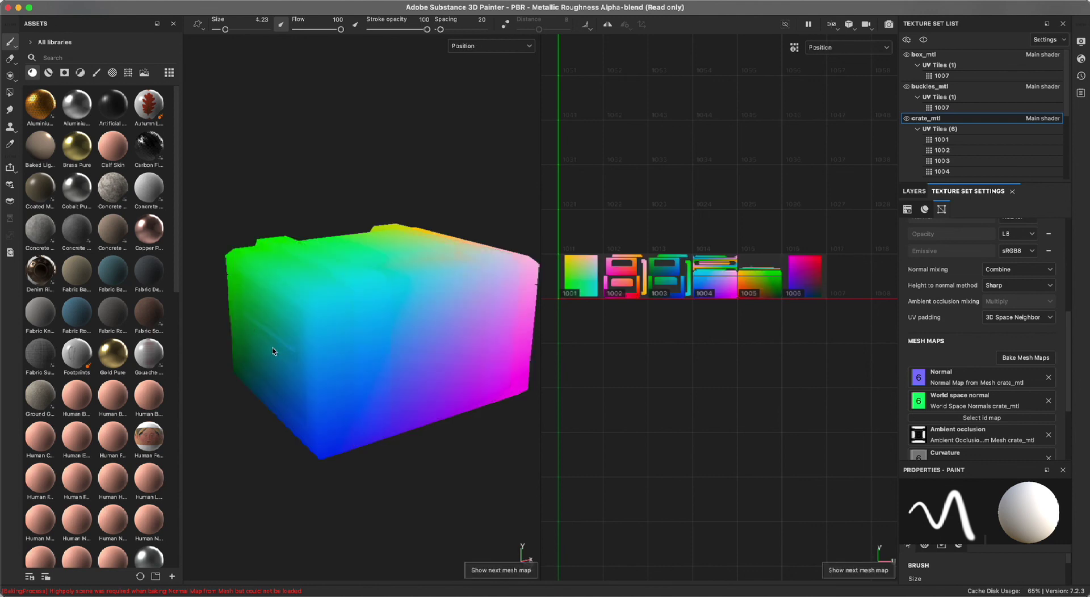
{"action": "key", "text": "b"}
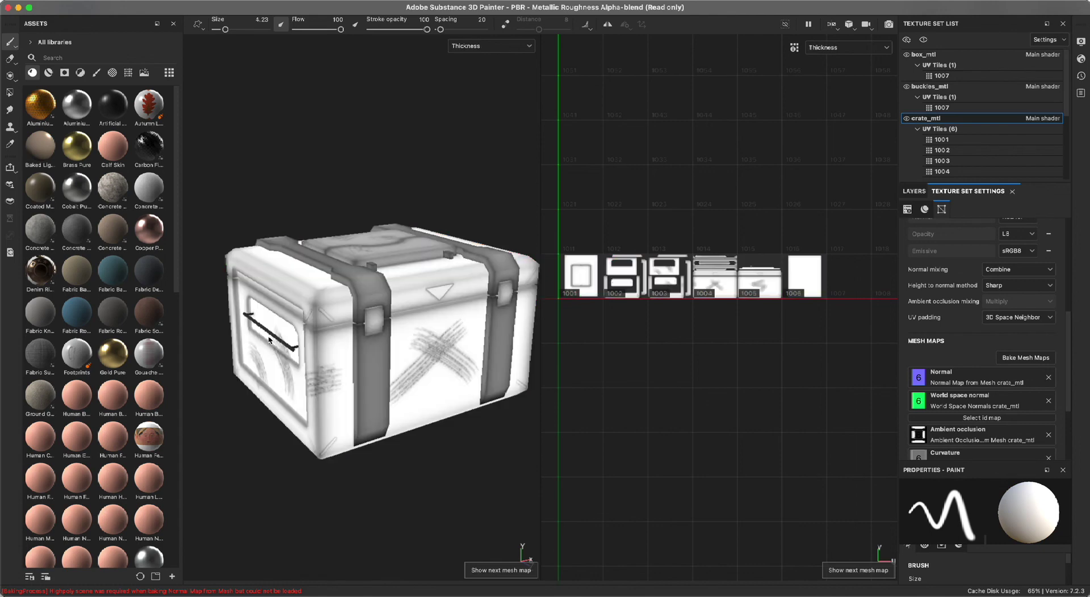
{"action": "key", "text": "b"}
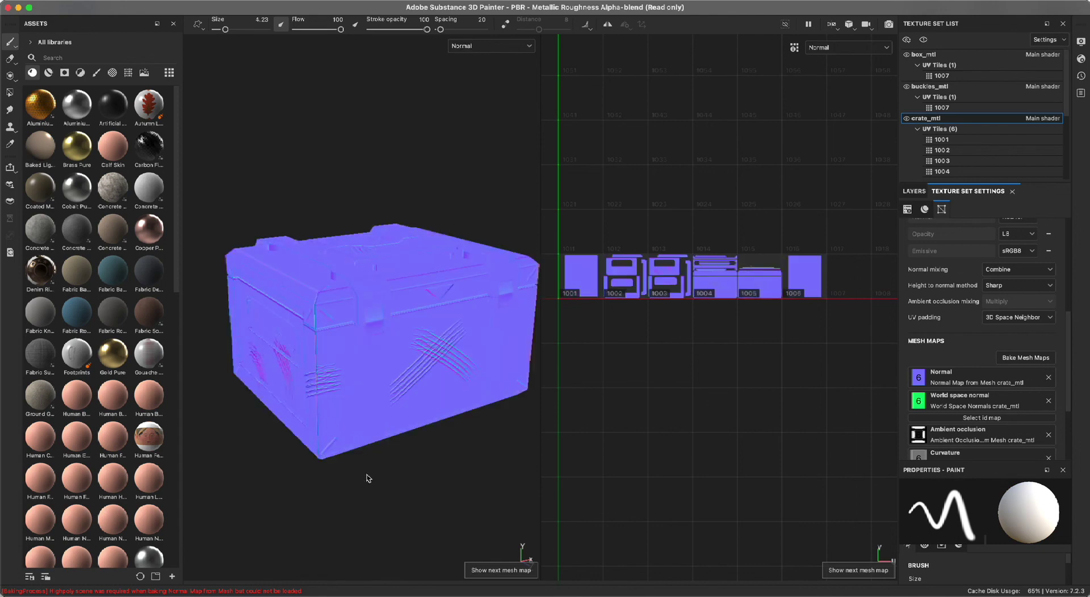
Examine the baked normal map up close on the crate's handle side and corner edges.
{"action": "left_click_drag", "start_coordinate": [277, 505], "coordinate": [310, 470], "text": "alt"}
{"action": "right_click_drag", "start_coordinate": [310, 470], "coordinate": [380, 443], "text": "alt"}
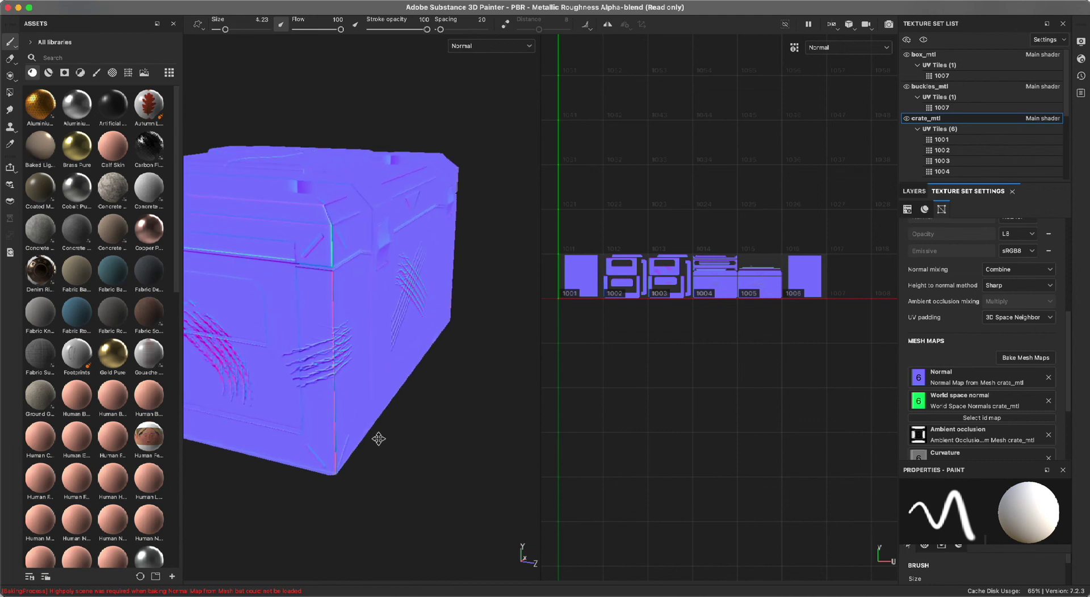
{"action": "left_click_drag", "start_coordinate": [380, 442], "coordinate": [413, 478], "text": "alt"}
{"action": "right_click_drag", "start_coordinate": [414, 478], "coordinate": [450, 493], "text": "alt"}
{"action": "left_click_drag", "start_coordinate": [449, 492], "coordinate": [475, 418], "text": "alt"}
{"action": "left_click_drag", "start_coordinate": [474, 461], "coordinate": [343, 436], "text": "alt"}
Return the display to the material and inspect the whole crate.
{"action": "key", "text": "m"}
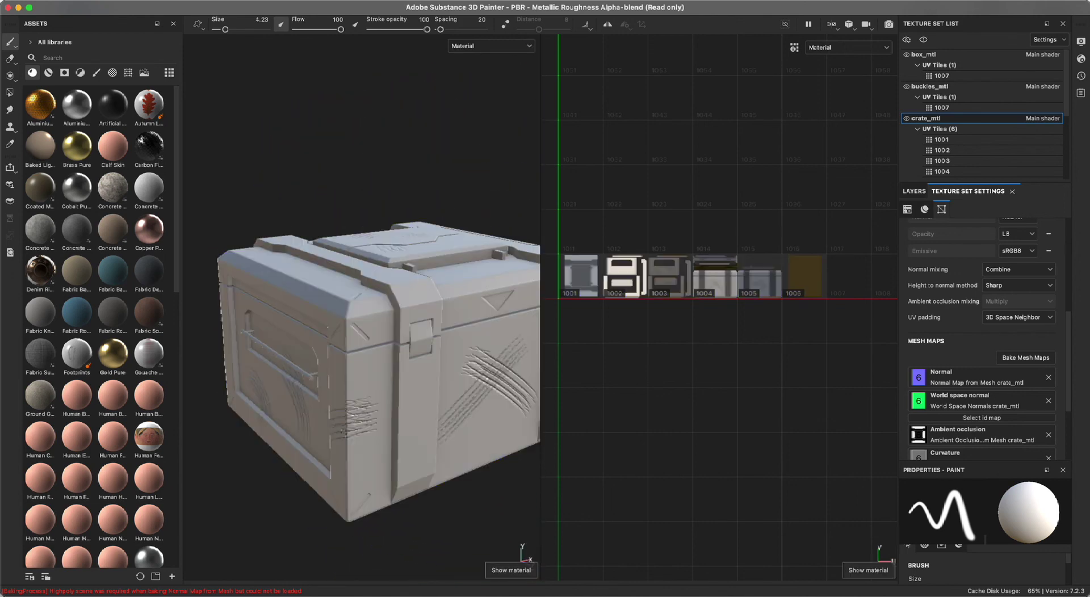
{"action": "right_click_drag", "start_coordinate": [388, 523], "coordinate": [313, 490], "text": "alt"}
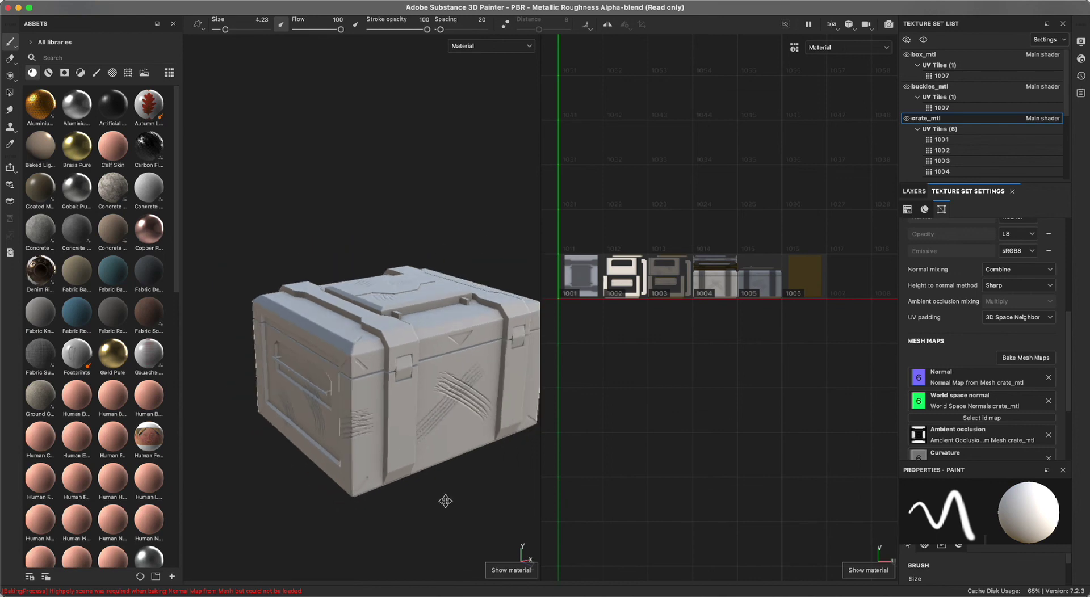
{"action": "middle_click_drag", "start_coordinate": [452, 504], "coordinate": [379, 484], "text": "alt"}
{"action": "right_click_drag", "start_coordinate": [379, 485], "coordinate": [397, 499], "text": "alt"}
{"action": "middle_click_drag", "start_coordinate": [398, 498], "coordinate": [413, 501], "text": "alt"}
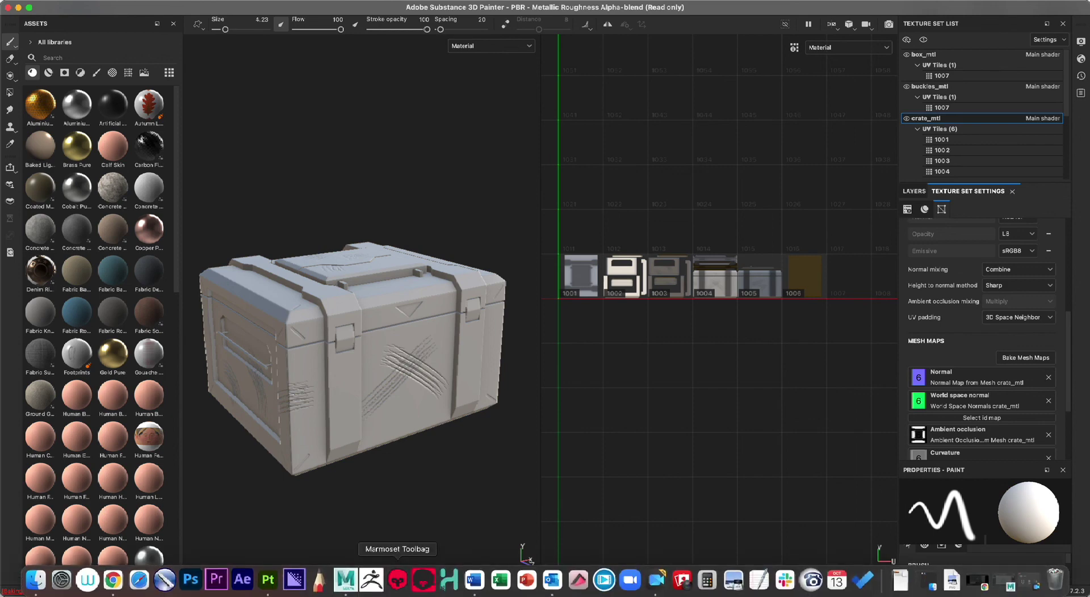
Step through the mesh maps up to thickness and return to the material display.
{"action": "key", "text": "b"}
{"action": "key", "text": "b"}
{"action": "key", "text": "b"}
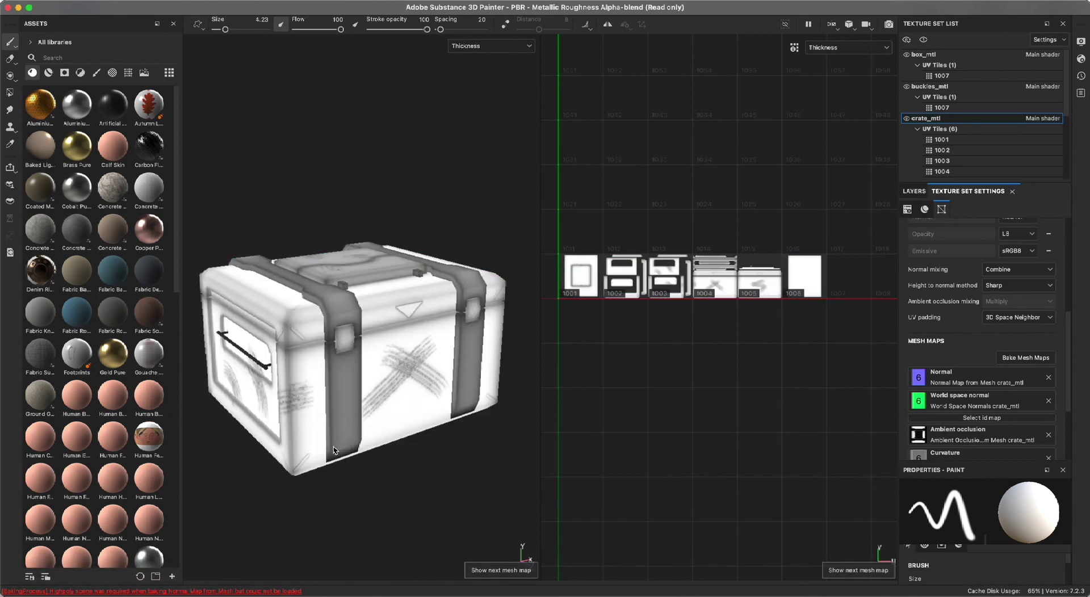
{"action": "key", "text": "m"}
Cycle the display through the single channels, from base color to Normal+Height+Mesh, and return to the material.
{"action": "key", "text": "c"}
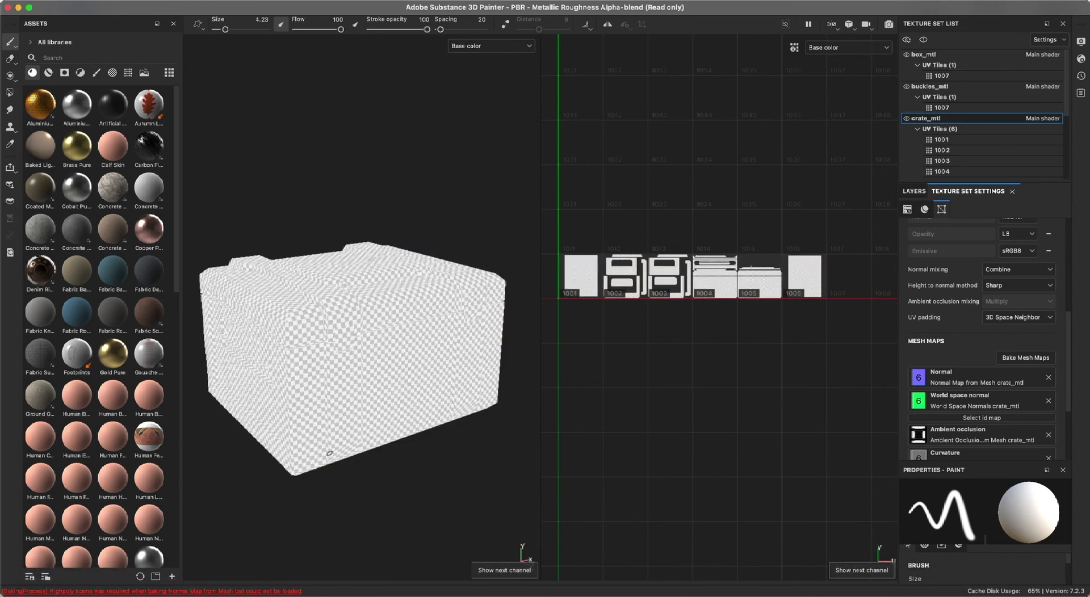
{"action": "key", "text": "c"}
{"action": "key", "text": "c"}
{"action": "key", "text": "c"}
{"action": "key", "text": "c"}
{"action": "key", "text": "c"}
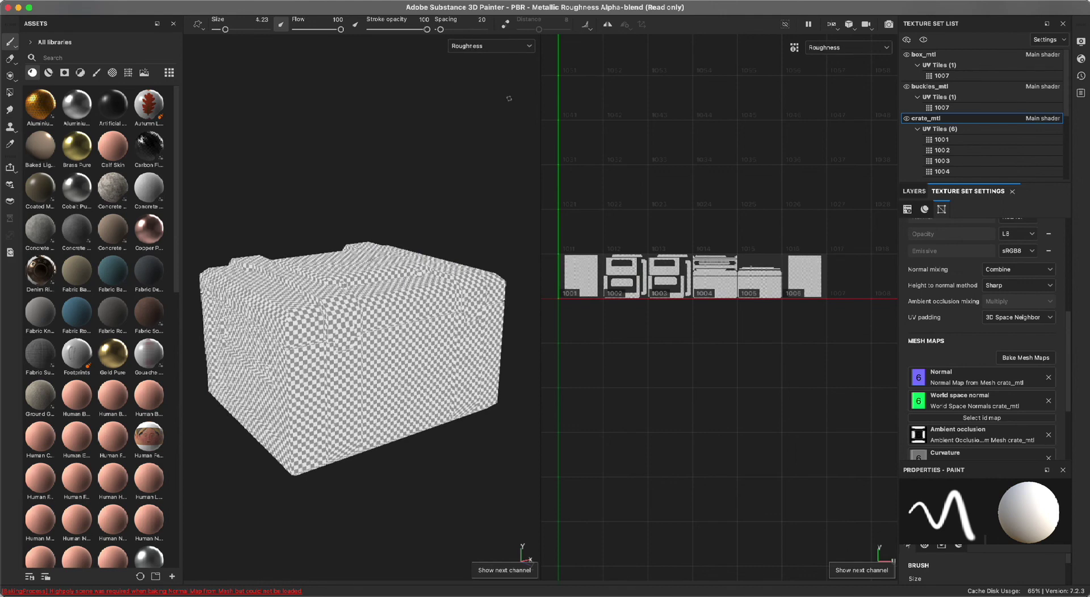
{"action": "key", "text": "c"}
{"action": "key", "text": "c"}
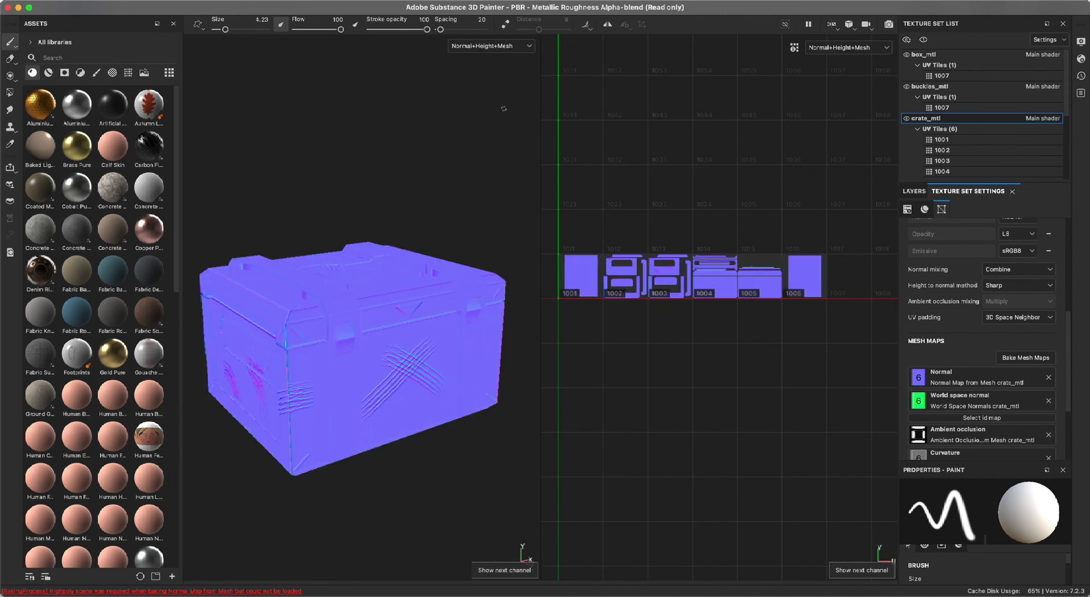
{"action": "key", "text": "c"}
{"action": "key", "text": "m"}
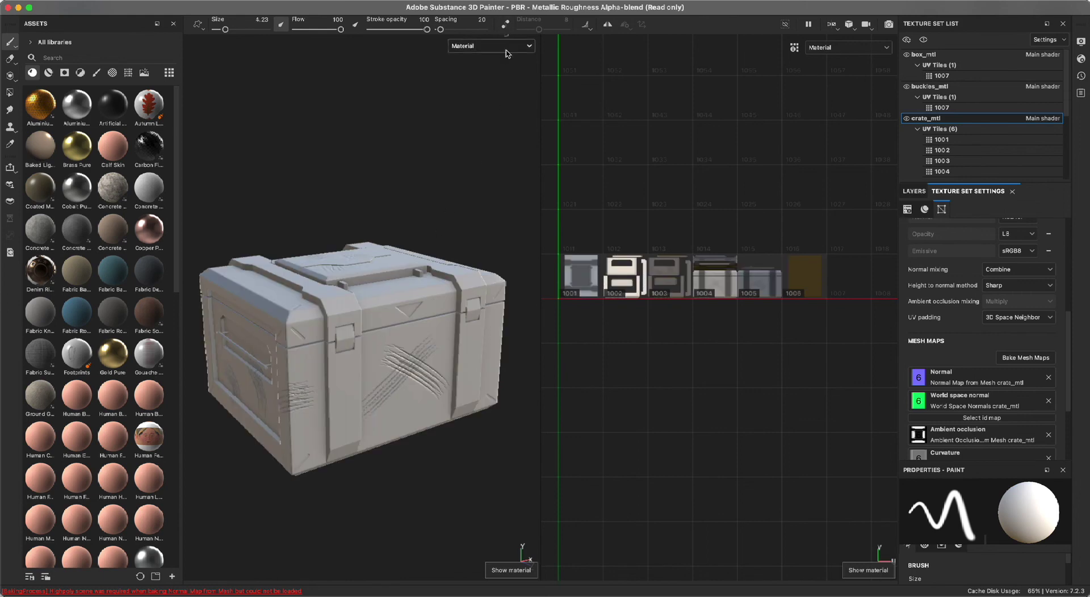
Review the single channel and mesh map options for the 3D view's display, keeping Material.
{"action": "left_click", "coordinate": [476, 48]}
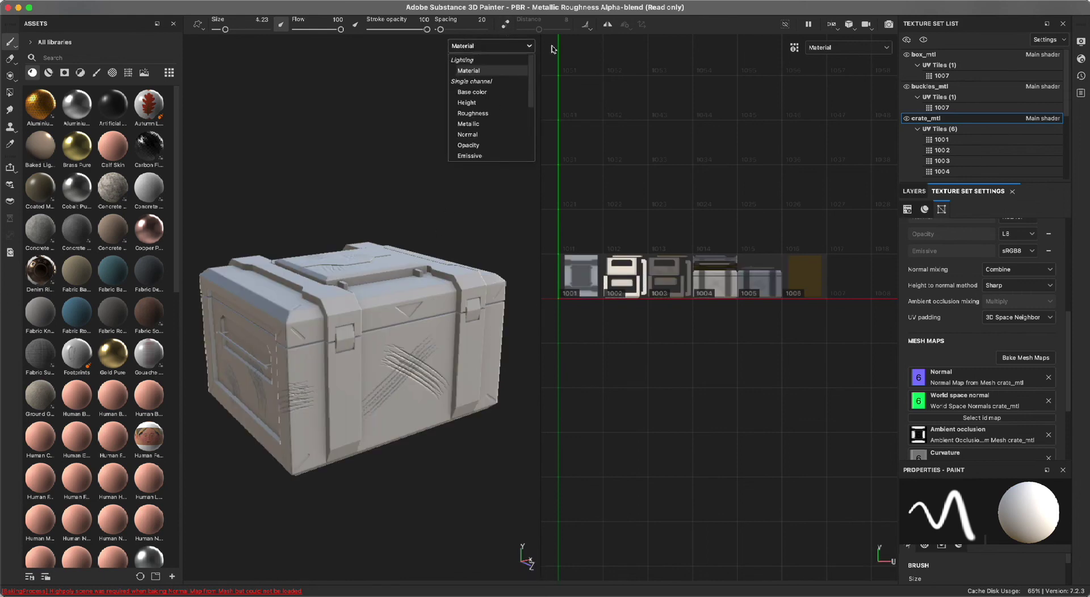
{"action": "scroll", "coordinate": [531, 91], "scroll_direction": "down", "scroll_amount": 2}
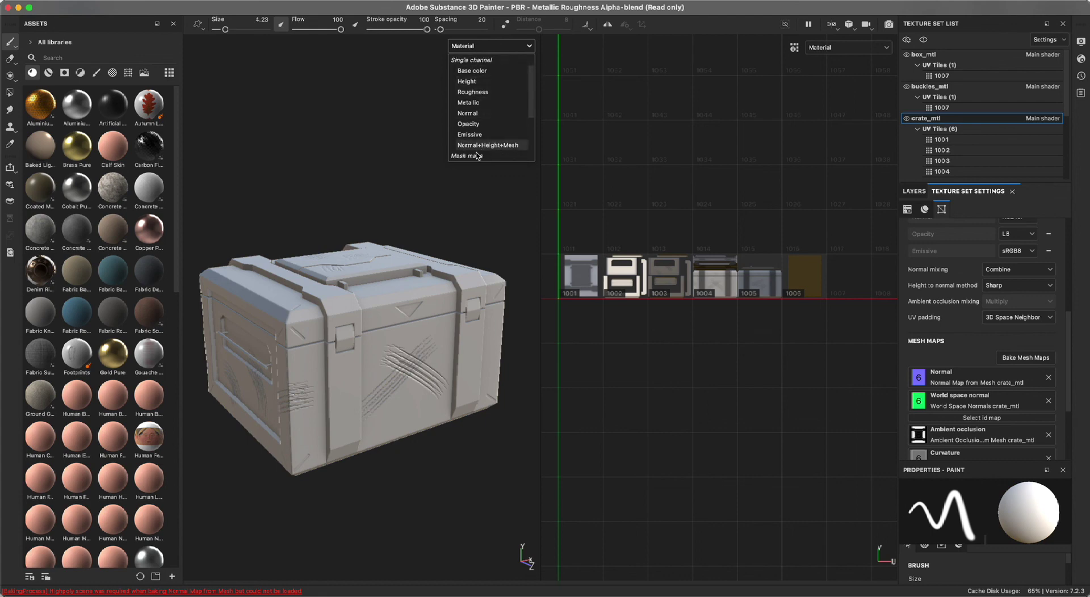
{"action": "scroll", "coordinate": [483, 142], "scroll_direction": "down", "scroll_amount": 1}
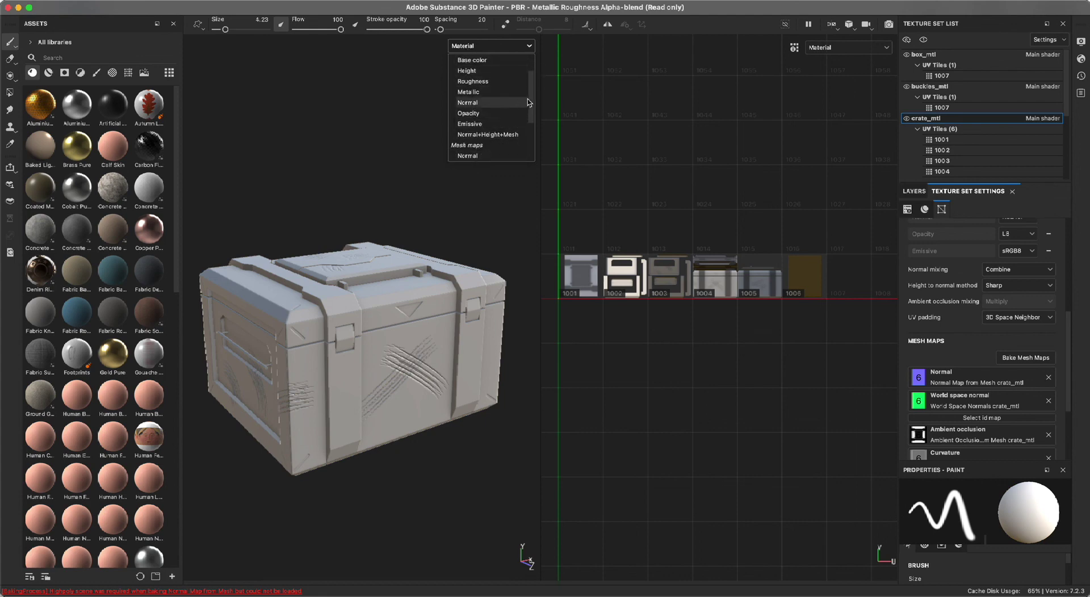
{"action": "mouse_move", "coordinate": [531, 100]}
{"action": "left_mouse_down"}
{"action": "mouse_move", "coordinate": [534, 134]}
{"action": "mouse_move", "coordinate": [528, 112]}
{"action": "left_mouse_up"}
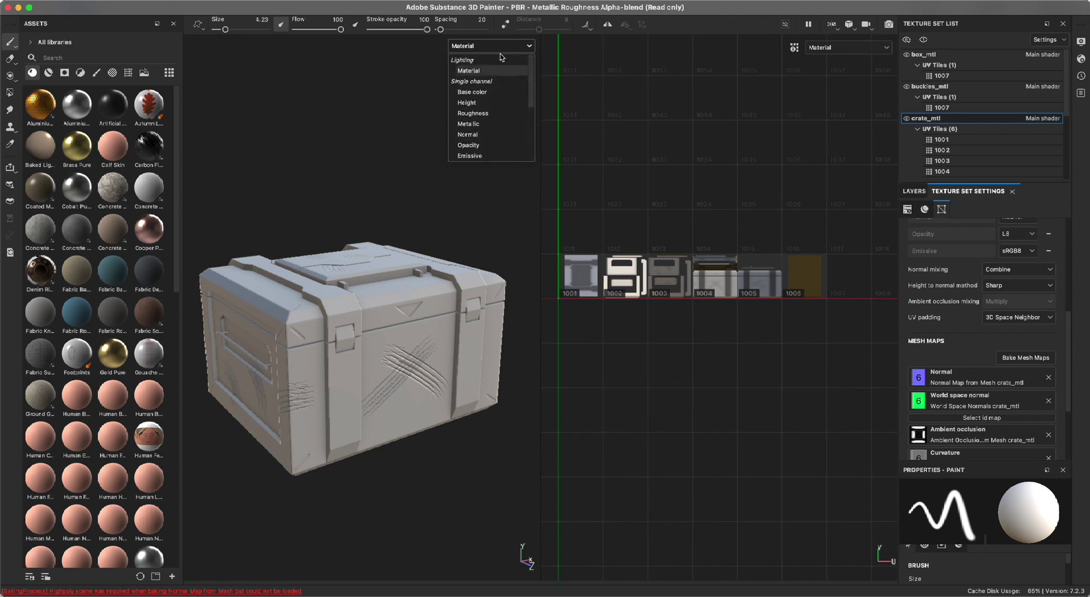
{"action": "left_click", "coordinate": [483, 69]}
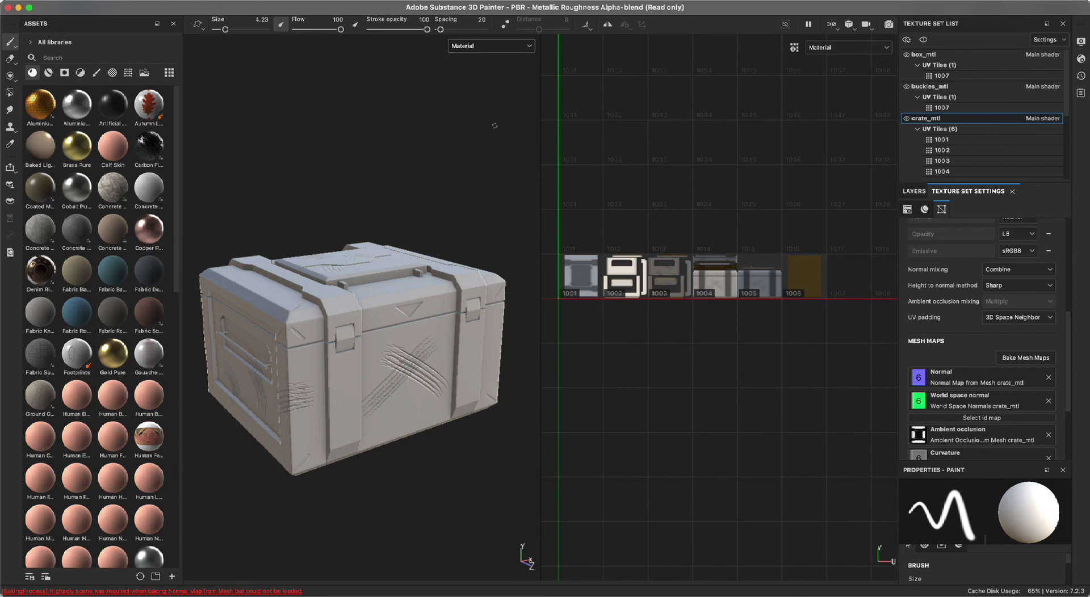